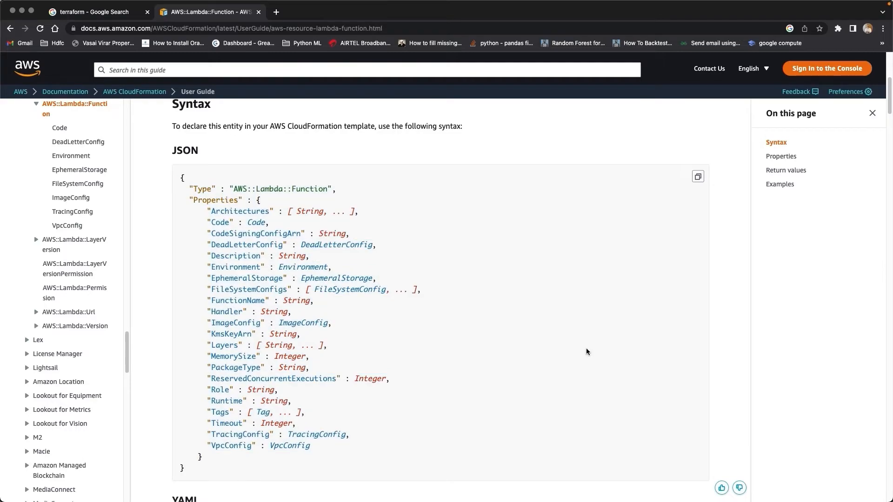
# Step: Examine the AWS::Lambda::Function syntax and properties, including the handler, role and S3 bucket in the JSON function example
pyautogui.scroll(-20, 384, 392)
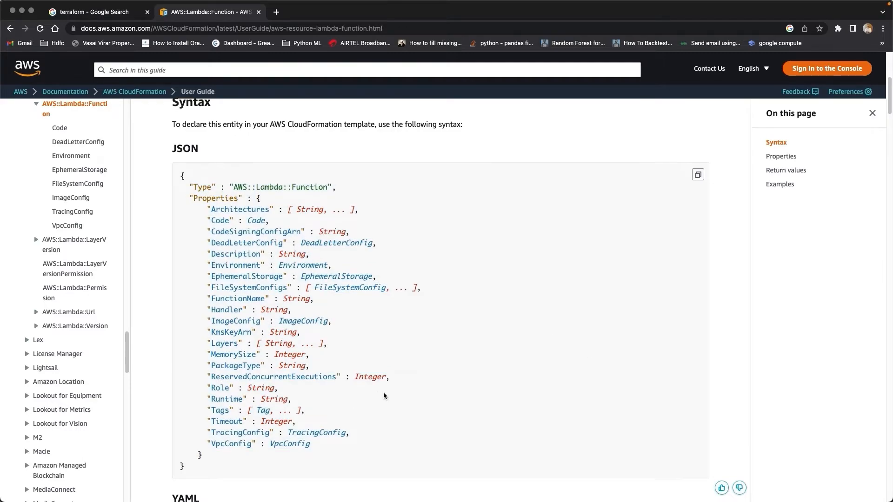
pyautogui.scroll(-20, 385, 387)
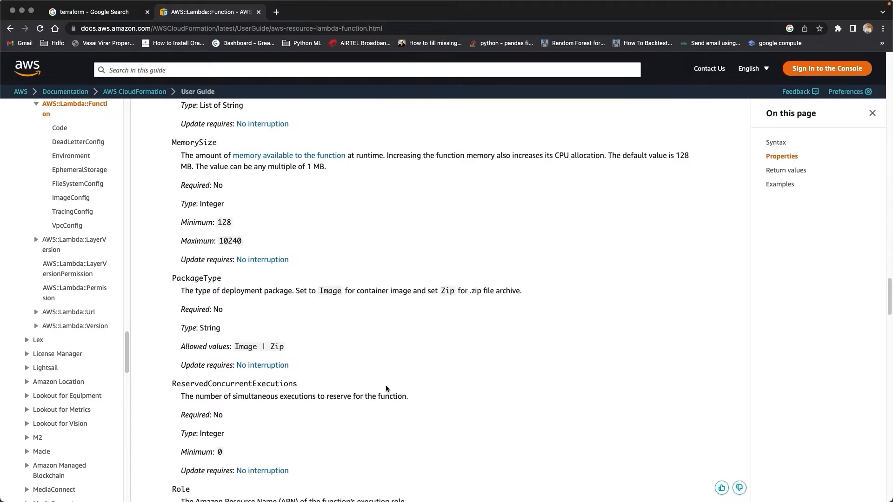
pyautogui.scroll(-5, 386, 389)
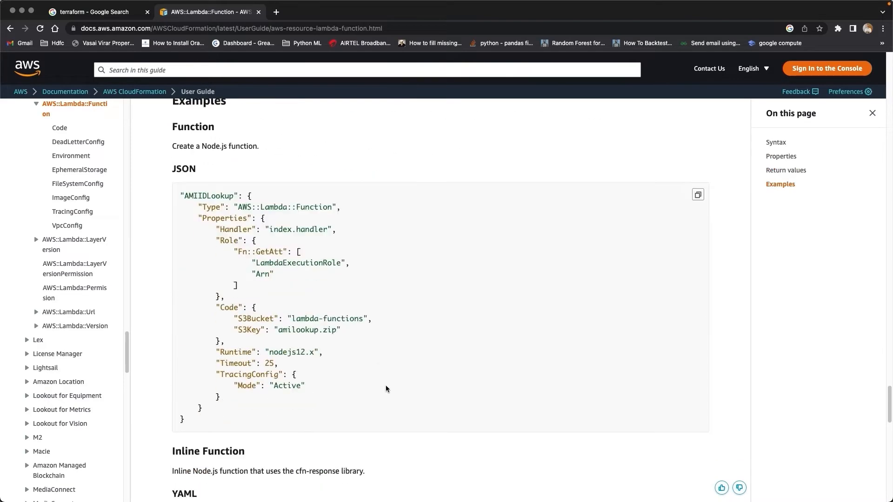
pyautogui.moveTo(183, 170); pyautogui.dragTo(198, 173)
pyautogui.click(208, 218)
pyautogui.moveTo(229, 229); pyautogui.dragTo(245, 231)
pyautogui.doubleClick(226, 242)
pyautogui.moveTo(238, 319); pyautogui.dragTo(268, 318)
# Step: Examine the inline Node.js function example in YAML, including the code embedded under ZipFile
pyautogui.scroll(-5, 247, 359)
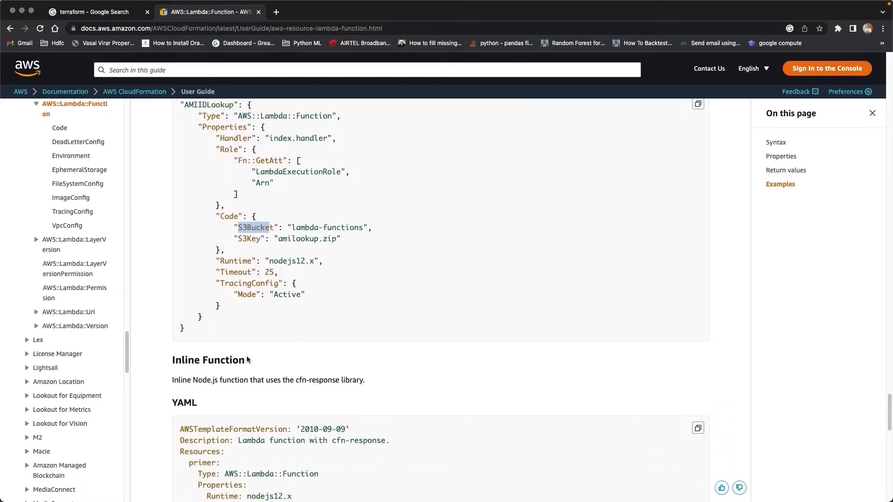
pyautogui.moveTo(176, 376); pyautogui.dragTo(325, 375)
pyautogui.click(326, 375)
pyautogui.scroll(-12, 279, 354)
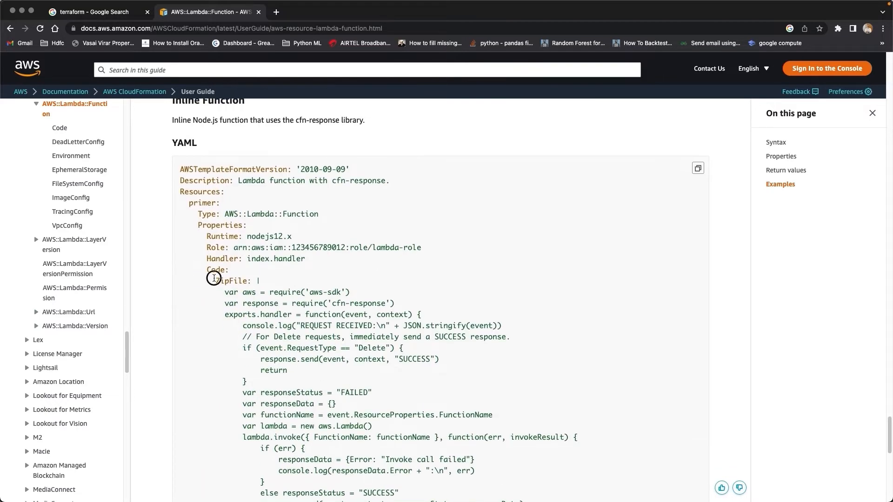
pyautogui.moveTo(215, 279); pyautogui.dragTo(300, 375)
pyautogui.click(304, 376)
# Step: Search Google for "aws ec2 using cloud formation" and open the AWS::EC2::Instance documentation page
pyautogui.click(199, 28)
pyautogui.write('a')
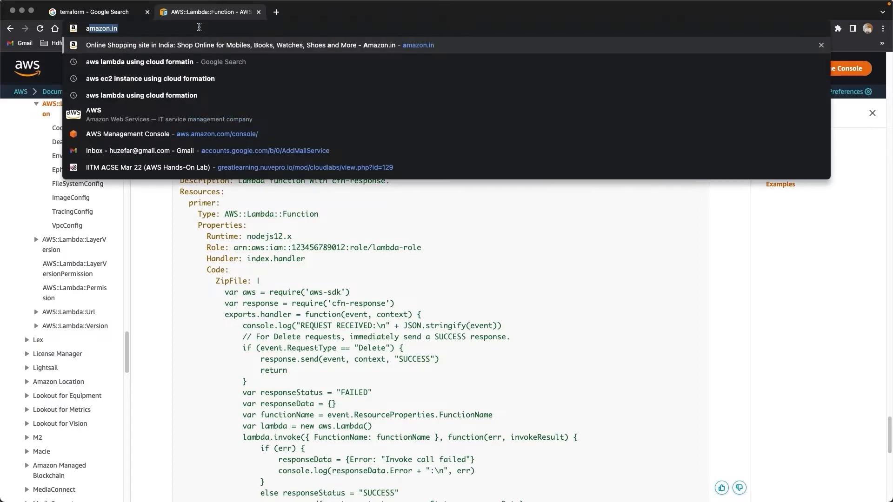
pyautogui.write('ws ec2')
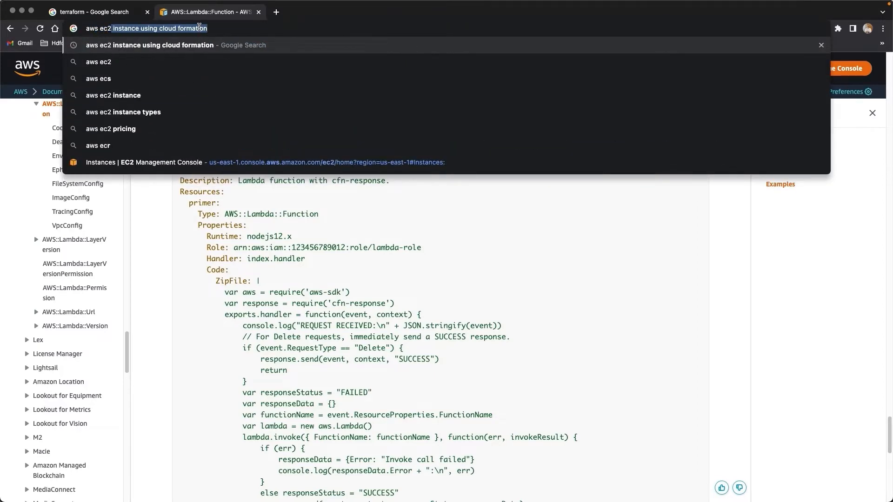
pyautogui.write(' using cloud f')
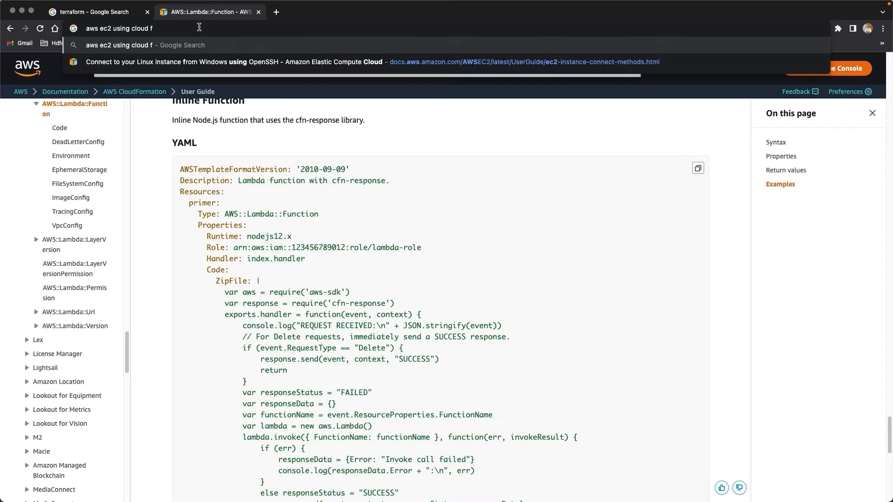
pyautogui.write('orma')
pyautogui.press('Down')
pyautogui.press('Down')
pyautogui.press('Down')
pyautogui.press('Up')
pyautogui.press('Up')
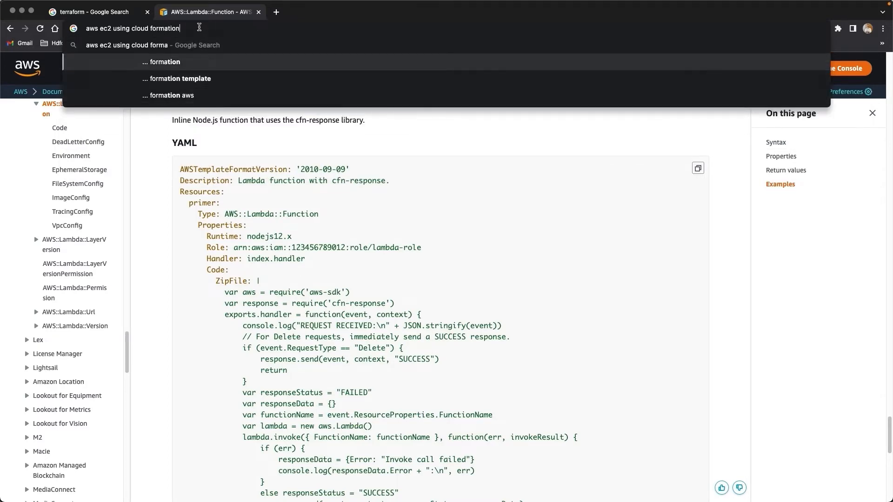
pyautogui.press('Return')
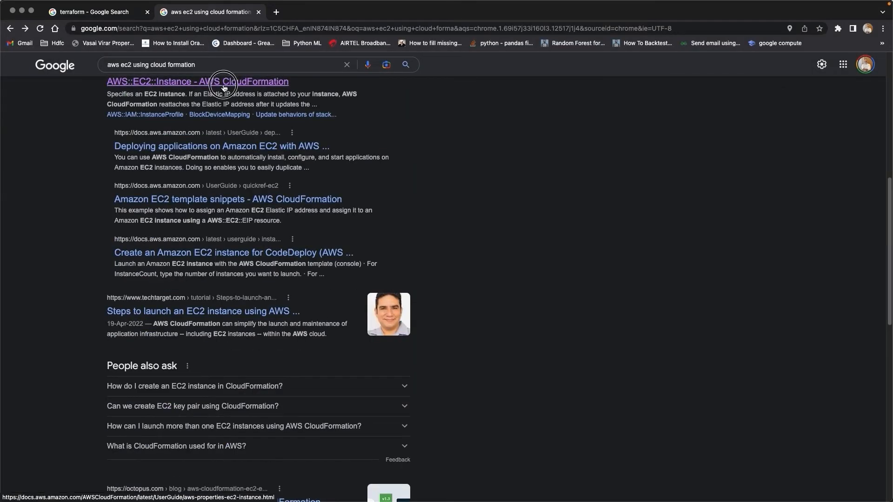
pyautogui.click(223, 84)
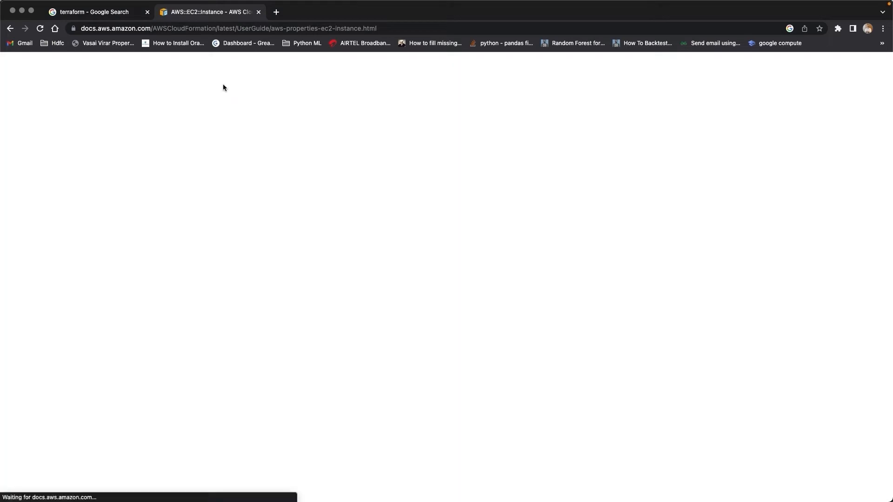
# Step: Examine the AWS::EC2::Instance syntax, properties and return values, ending at the EBS block device mapping example
pyautogui.scroll(-5, 195, 146)
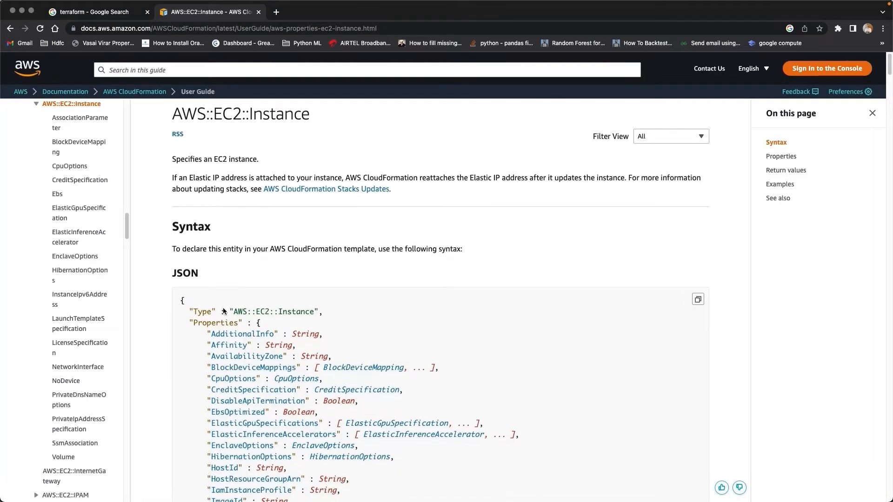
pyautogui.moveTo(190, 133); pyautogui.dragTo(323, 133)
pyautogui.click(355, 138)
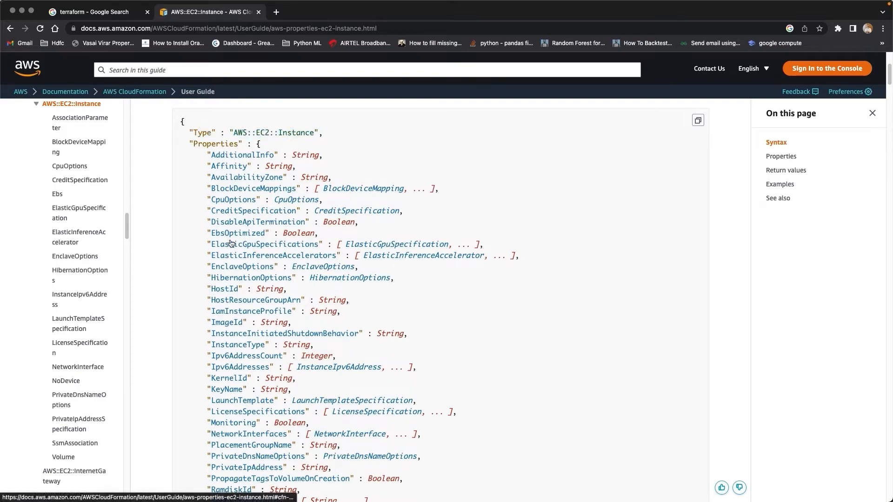
pyautogui.scroll(-4, 185, 381)
pyautogui.scroll(-20, 183, 399)
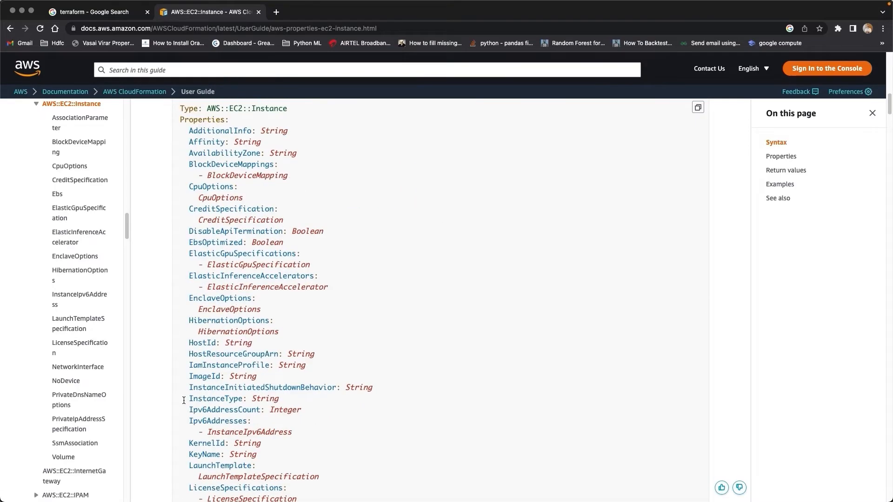
pyautogui.scroll(-20, 198, 387)
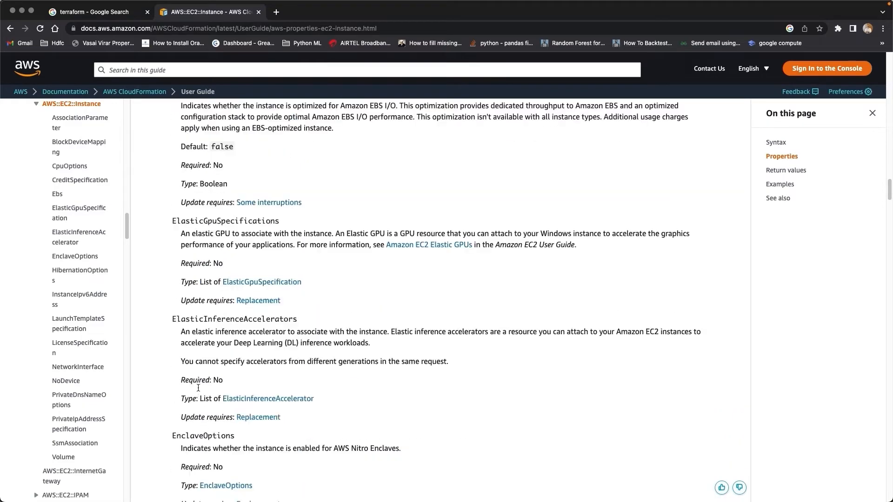
pyautogui.scroll(-20, 198, 386)
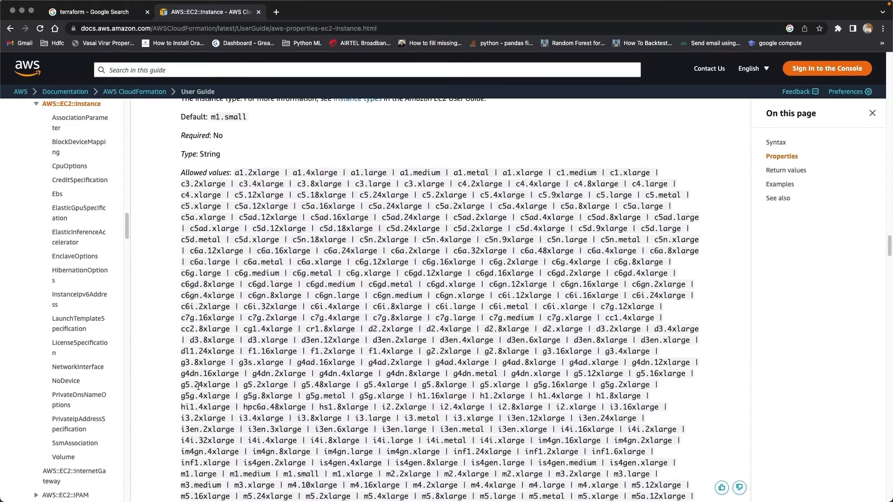
pyautogui.scroll(-20, 198, 386)
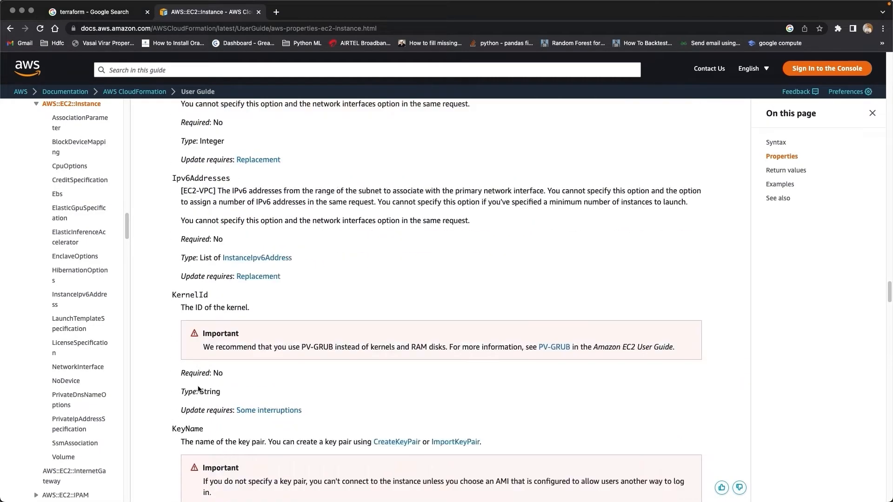
pyautogui.scroll(-20, 199, 386)
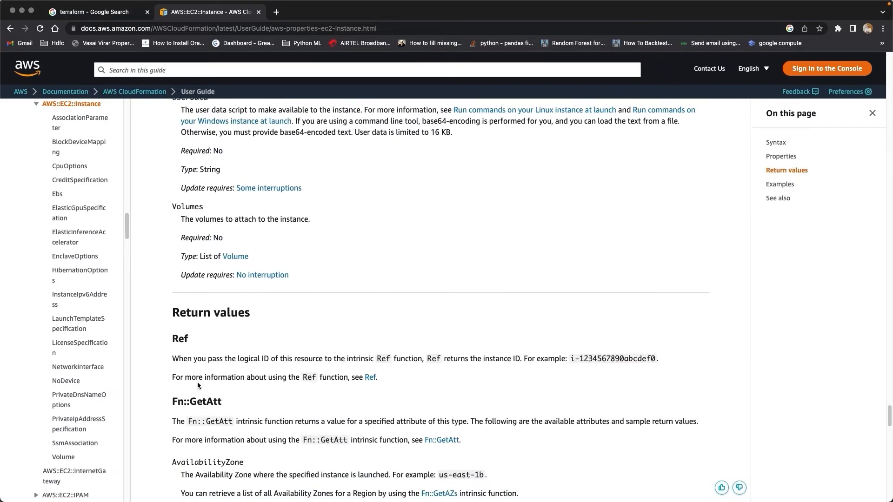
pyautogui.scroll(-10, 197, 385)
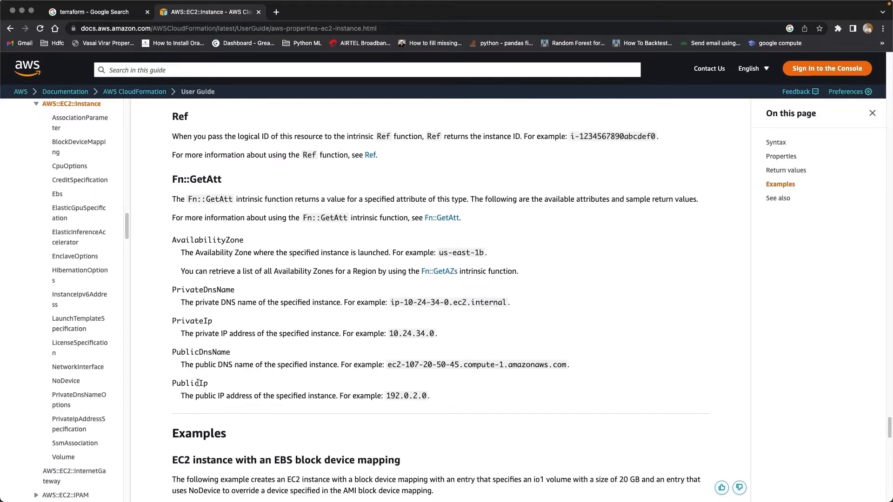
pyautogui.scroll(-5, 198, 382)
pyautogui.scroll(-2, 198, 383)
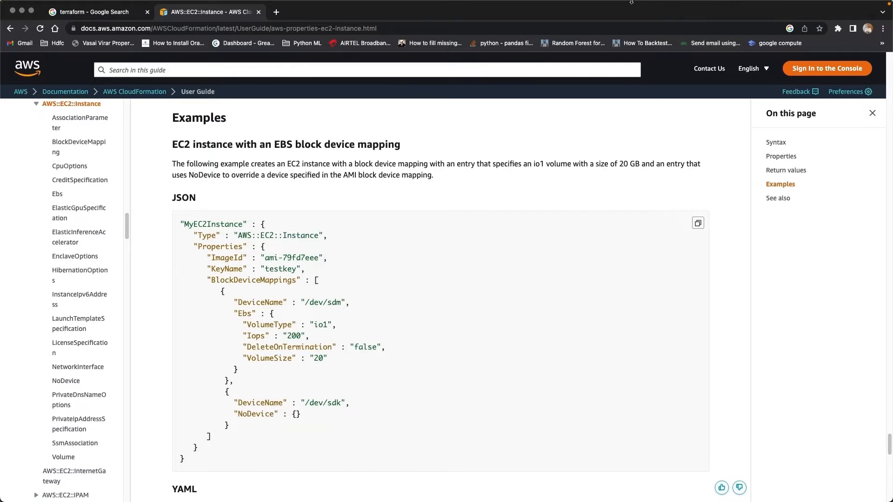
pyautogui.moveTo(632, 1)
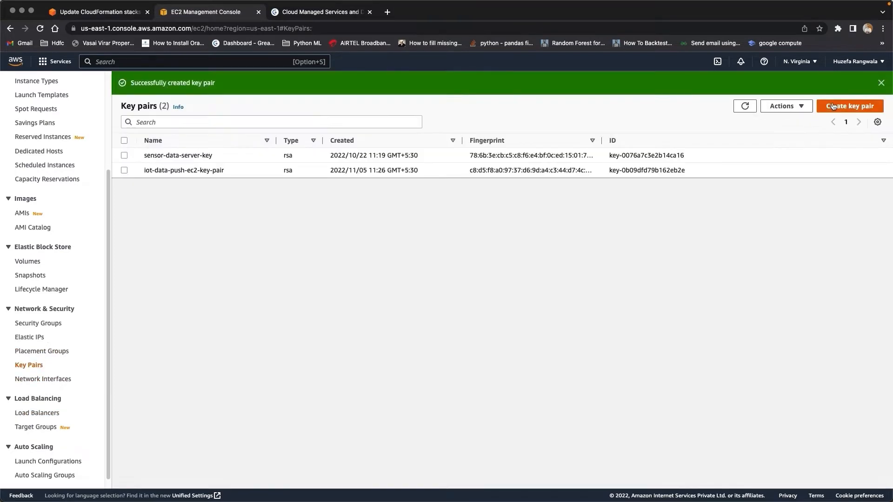
pyautogui.click(849, 104)
pyautogui.click(177, 199)
pyautogui.write('type a ')
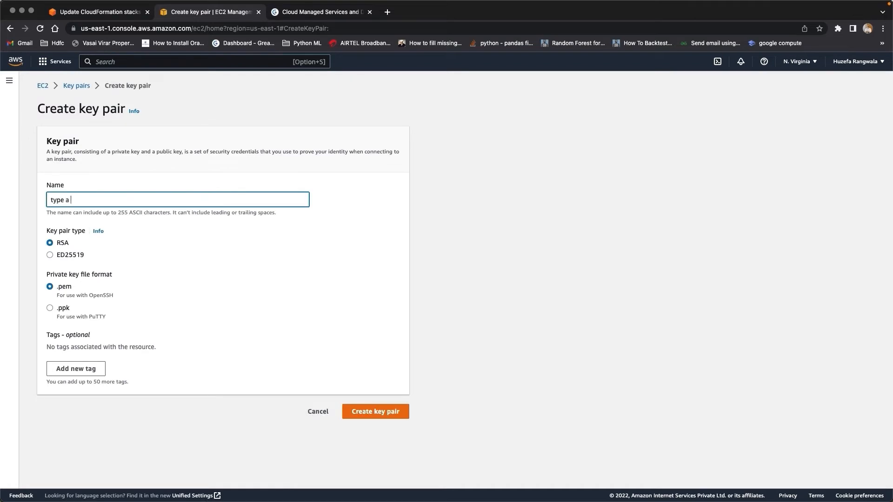
pyautogui.write('nema')
pyautogui.write('me of keya and store it')
pyautogui.click(317, 414)
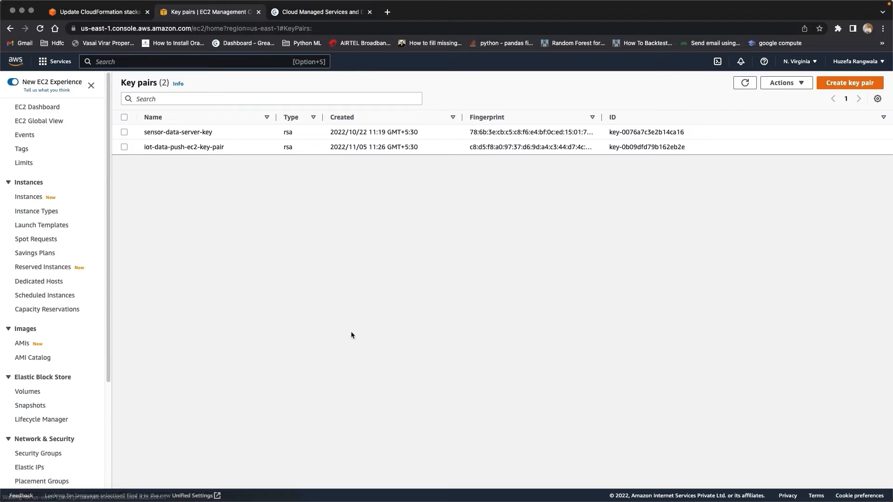
# Step: Open the details of the listed EC2 network interface and highlight its VPC ID
pyautogui.scroll(-3, 67, 426)
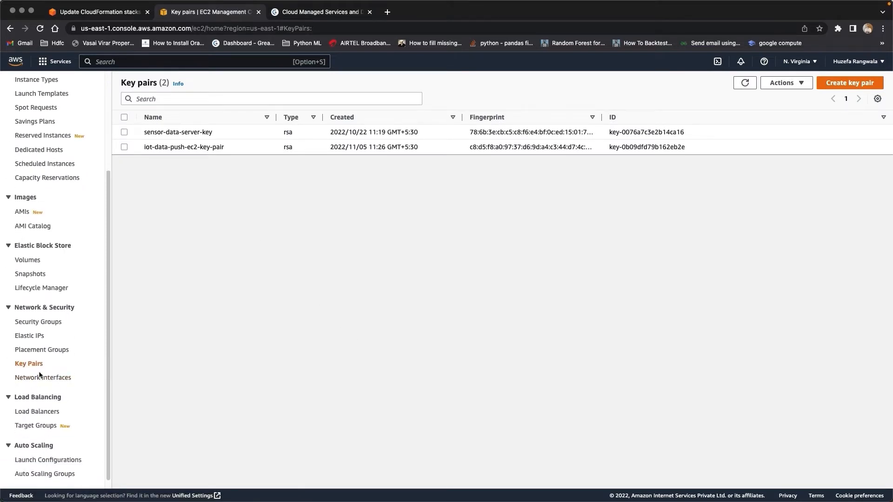
pyautogui.click(66, 377)
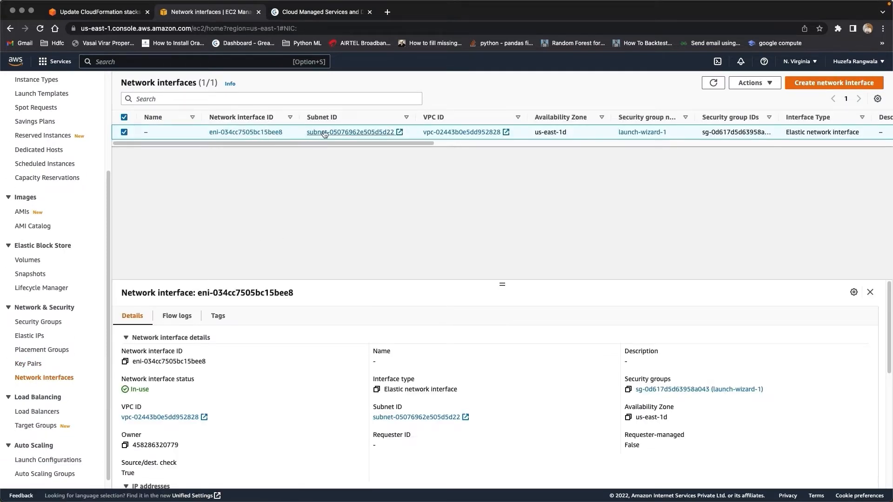
pyautogui.click(216, 134)
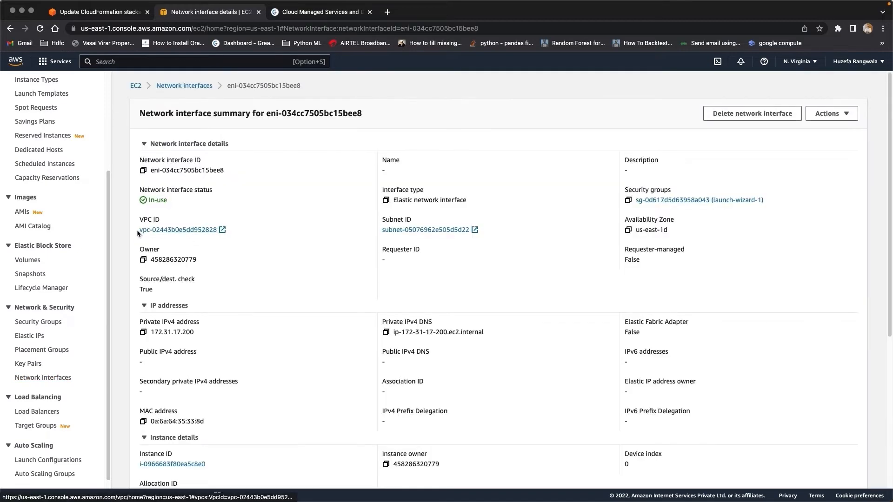
pyautogui.moveTo(137, 230); pyautogui.dragTo(212, 234)
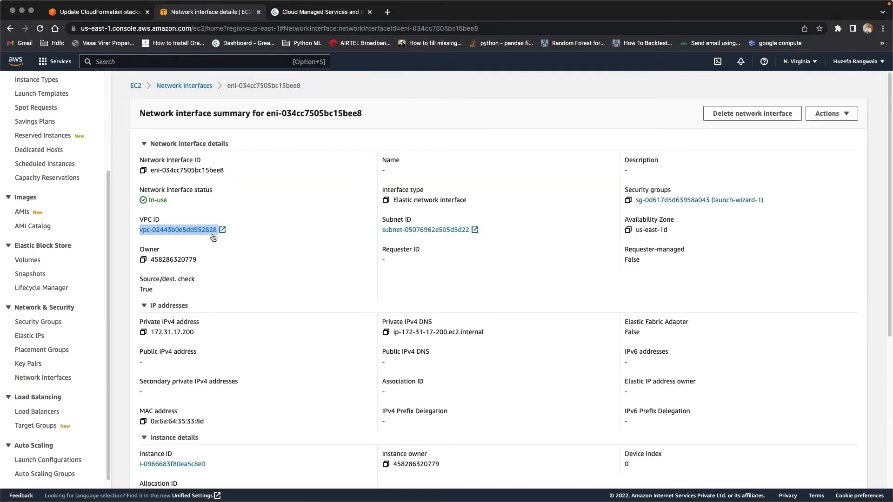
# Step: Switch to Visual Studio Code, open iot-data-push-formation-stack.json and compare its SubnetId default with the network interface's subnet ID
pyautogui.press('super+Tab')
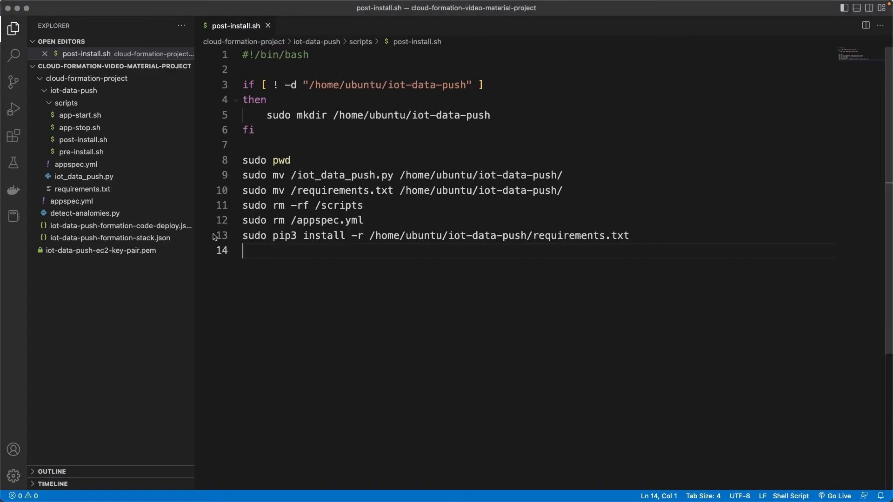
pyautogui.click(92, 238)
pyautogui.click(108, 251)
pyautogui.moveTo(388, 225); pyautogui.dragTo(533, 224)
pyautogui.press('super+Tab')
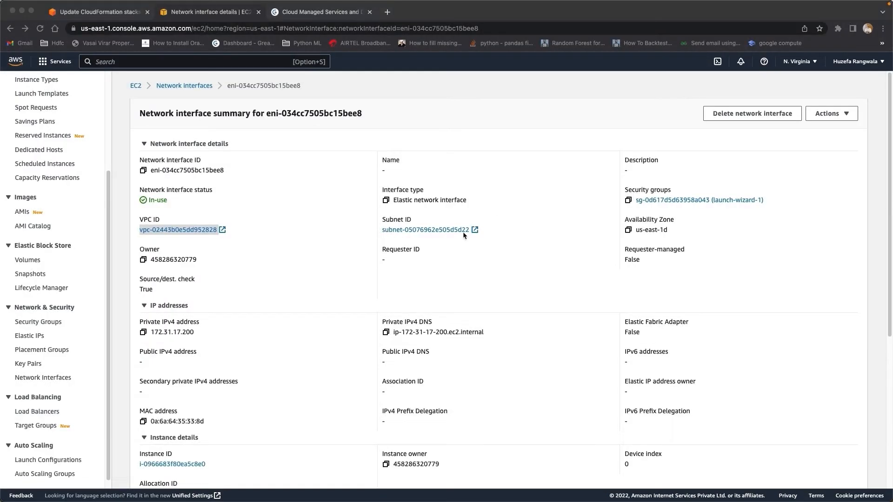
# Step: Compare the VPCId default in iot-data-push-formation-stack.json with the VPC ID shown for the network interface in the AWS console
pyautogui.press('super+Tab')
pyautogui.moveTo(389, 150); pyautogui.dragTo(515, 150)
pyautogui.press('super+c')
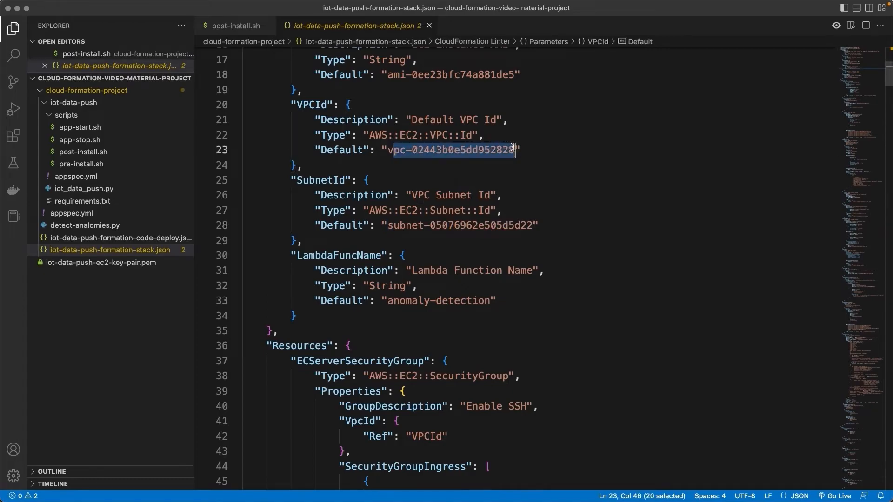
pyautogui.press('super+Tab')
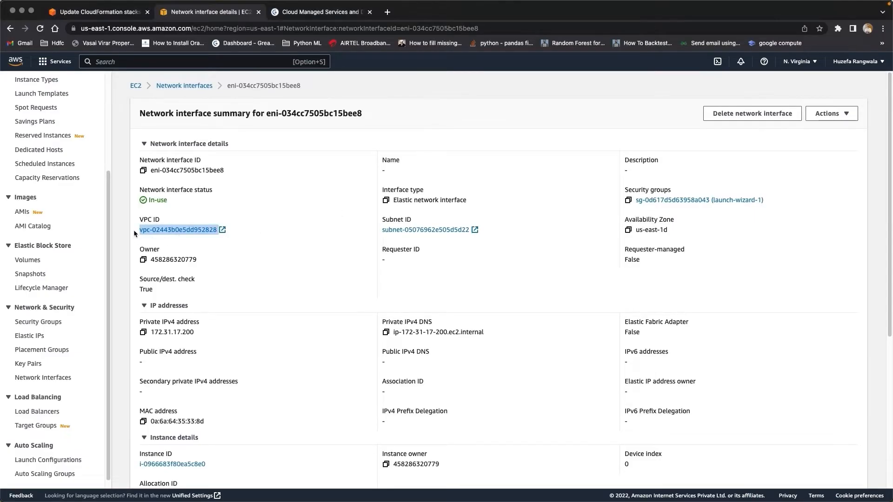
pyautogui.click(133, 230)
pyautogui.press('super+Tab')
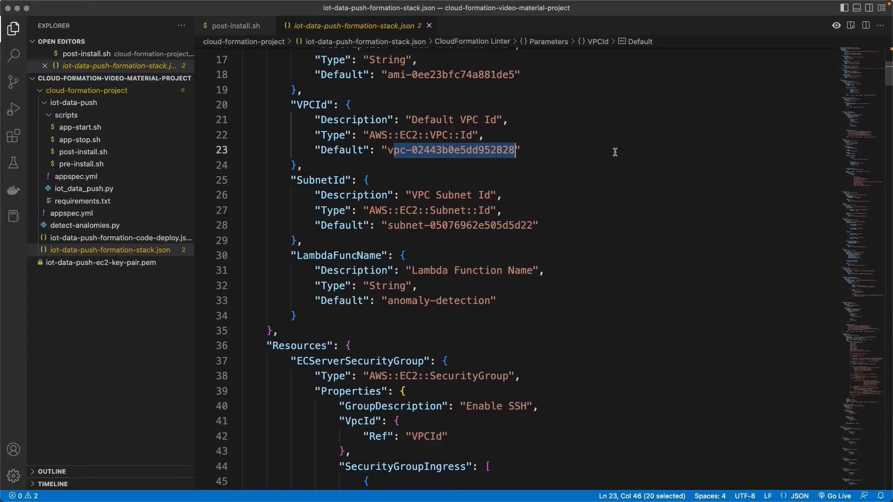
pyautogui.press('super+v')
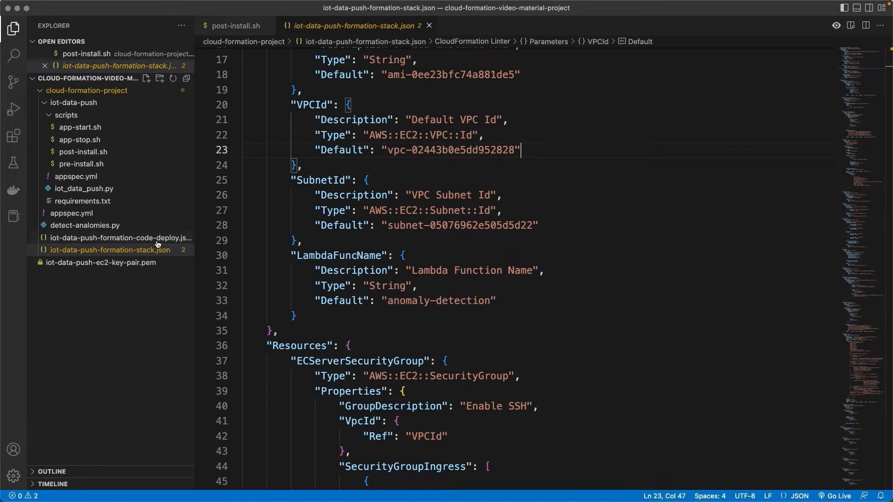
# Step: Open iot-data-push-formation-code-deploy.json and look through its parameters and resources to the end of the file
pyautogui.click(156, 240)
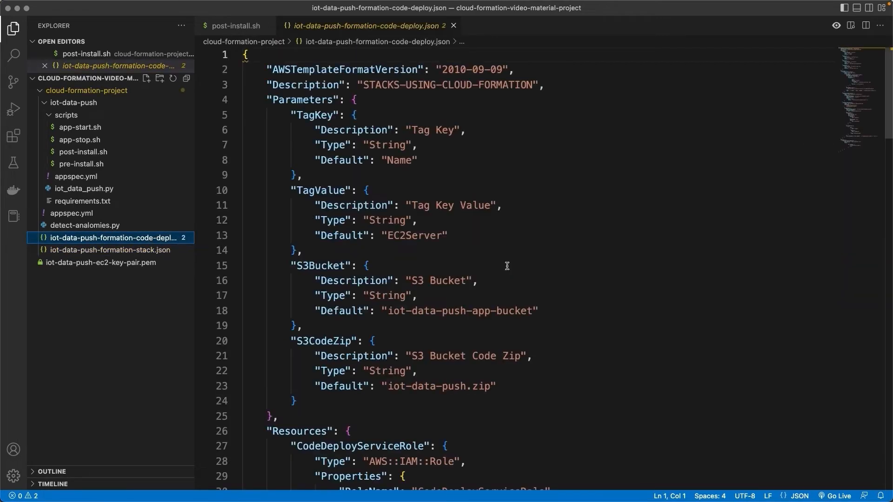
pyautogui.scroll(-5, 535, 289)
pyautogui.scroll(5, 492, 318)
pyautogui.scroll(-20, 493, 318)
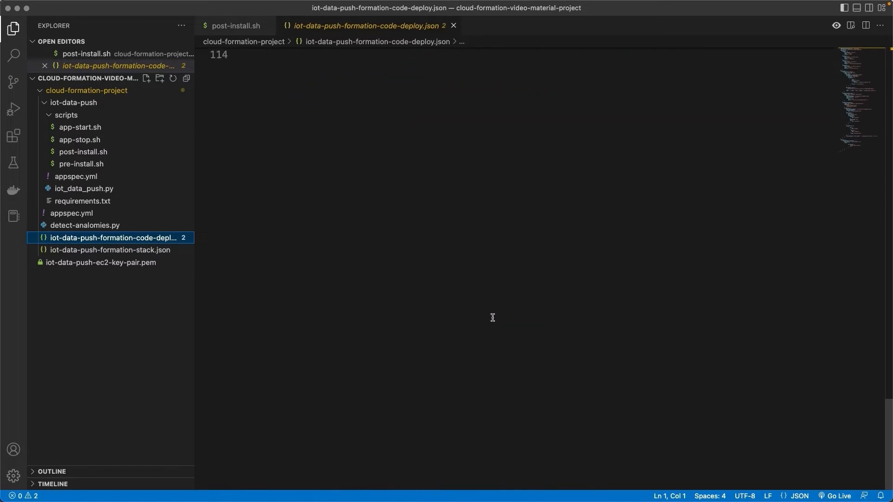
# Step: Return to the beginning of iot-data-push-formation-code-deploy.json and highlight its template description
pyautogui.scroll(20, 492, 317)
pyautogui.moveTo(387, 87); pyautogui.dragTo(516, 85)
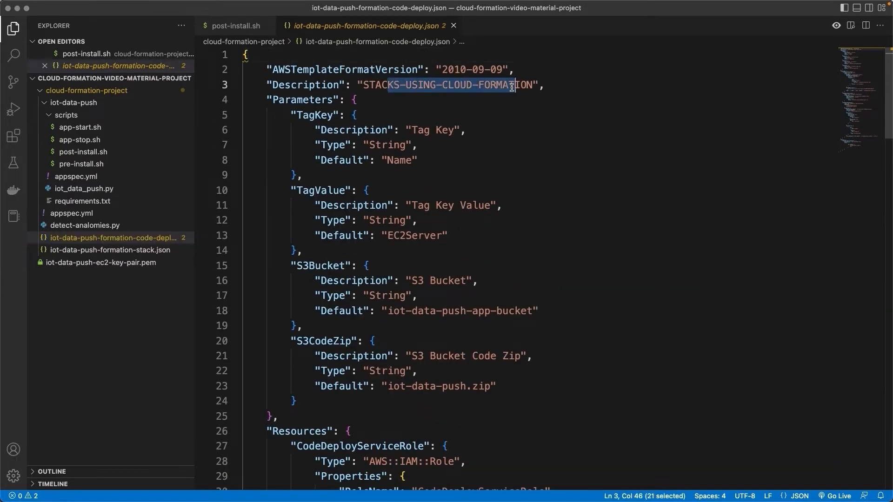
pyautogui.click(484, 103)
# Step: Set the template Description in iot-data-push-formation-stack.json to "STACK-CREATION-USING-FORMATION"
pyautogui.click(103, 251)
pyautogui.write('STACK-CREATIO')
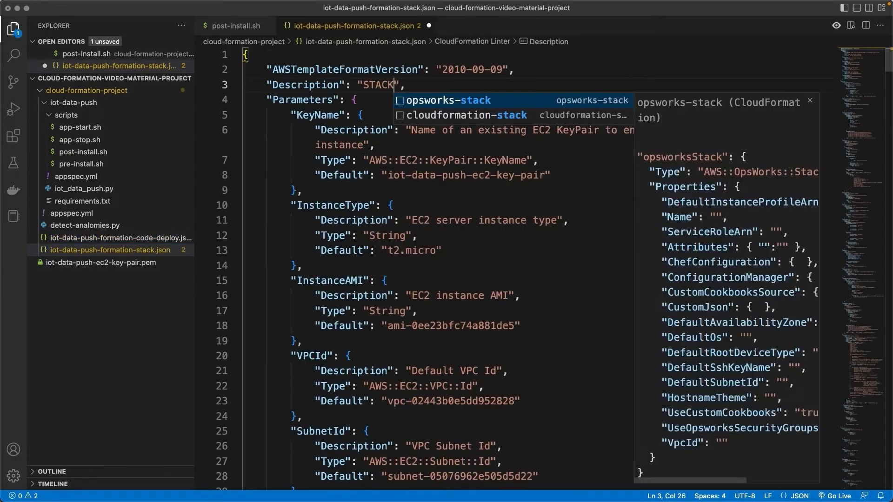
pyautogui.write('N-USING-')
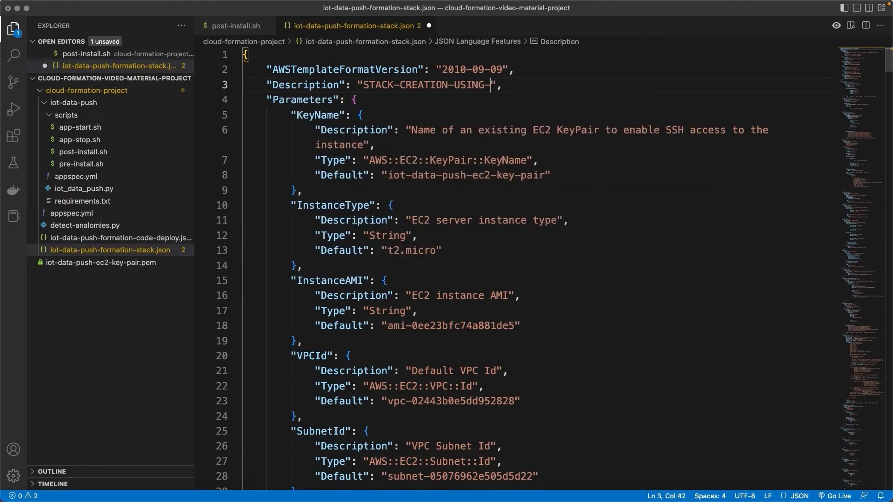
pyautogui.write('FORMATION')
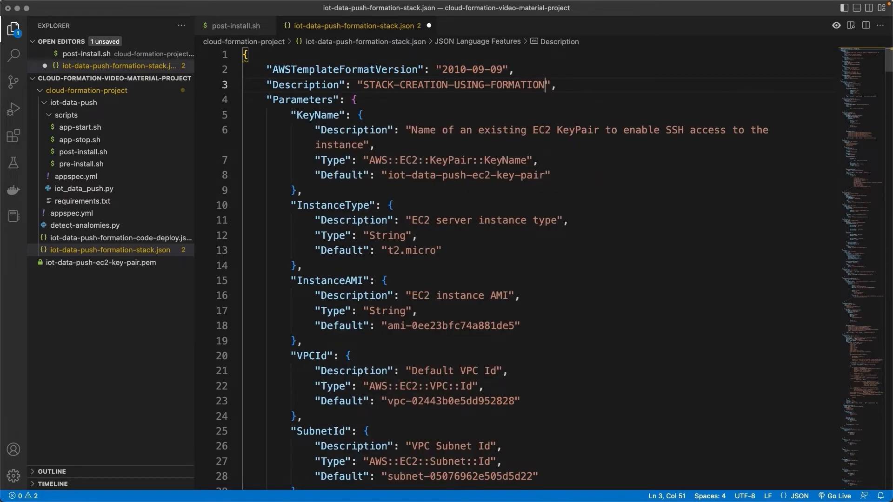
pyautogui.click(503, 144)
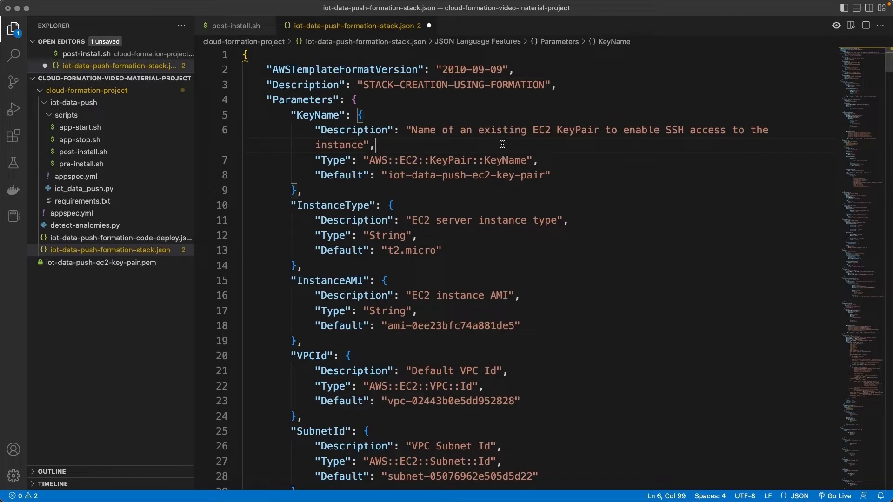
# Step: Switch to the AWS console in Chrome and reopen the listed network interface's details from the EC2 network interfaces list
pyautogui.press('super+Tab')
pyautogui.scroll(-1, 41, 420)
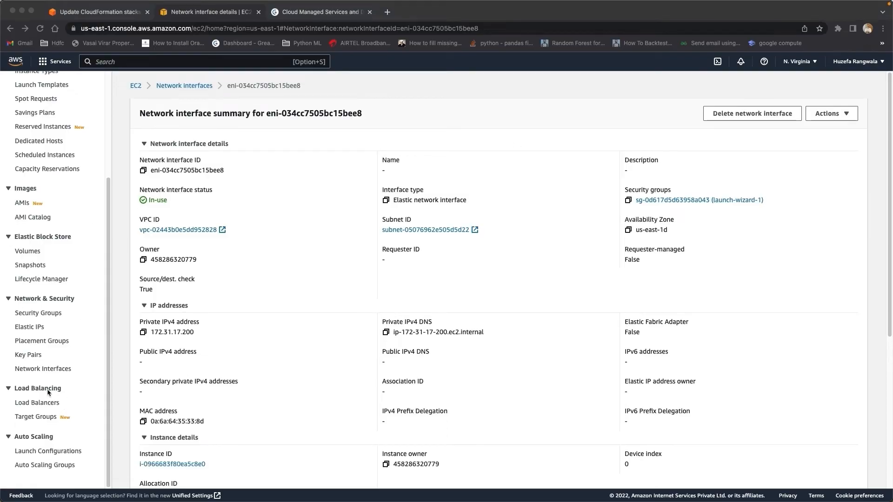
pyautogui.click(44, 370)
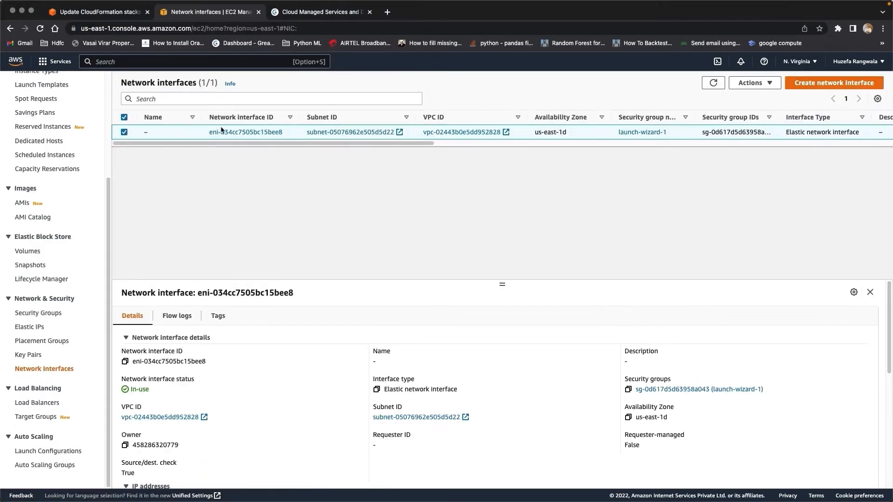
pyautogui.click(247, 133)
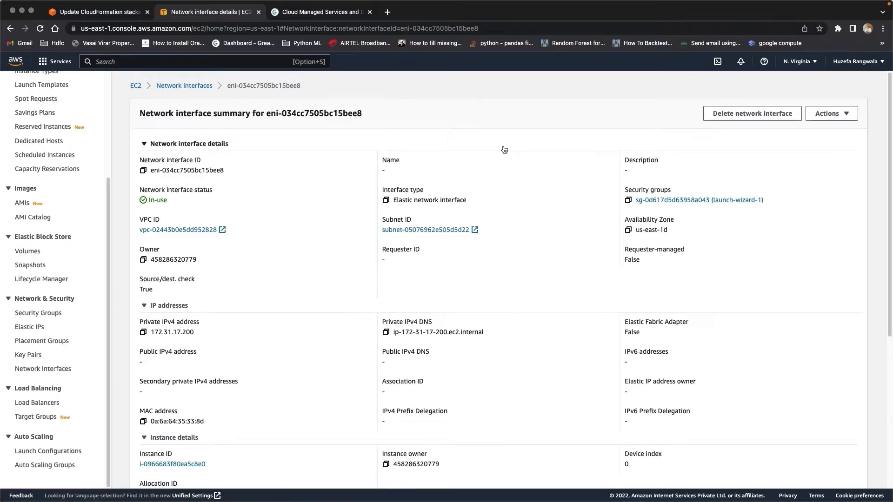
# Step: Switch back to Visual Studio Code and review the VPCId, SubnetId and LambdaFuncName parameters in iot-data-push-formation-stack.json
pyautogui.press('super+Tab')
pyautogui.scroll(-4, 577, 198)
pyautogui.scroll(-3, 588, 223)
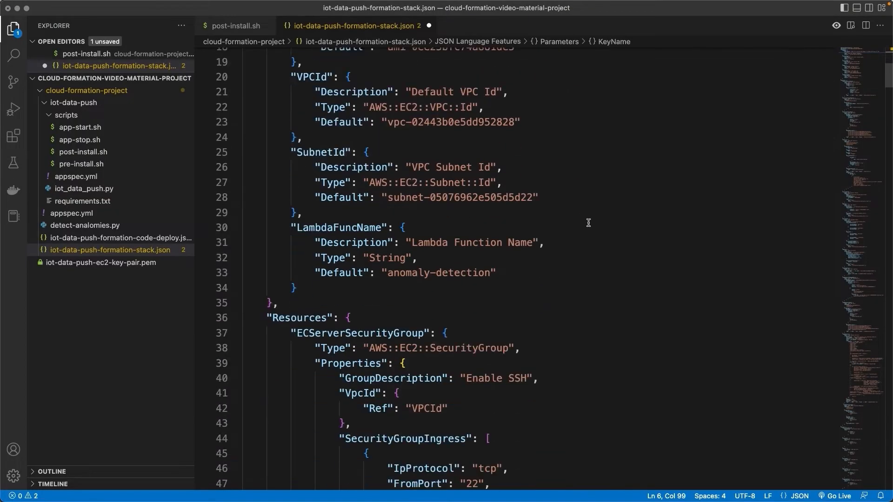
pyautogui.scroll(3, 589, 223)
pyautogui.scroll(5, 589, 222)
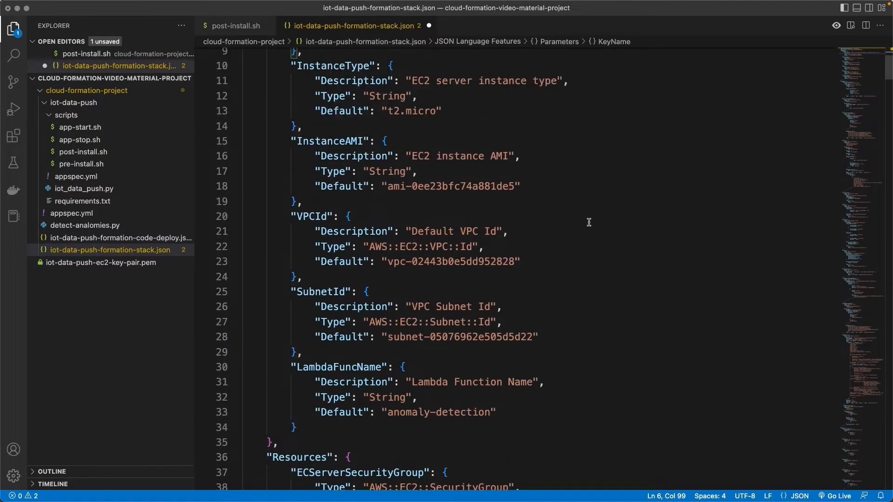
# Step: Highlight the KeyName default in the stack template and check it against the EC2 key pairs in the AWS console
pyautogui.moveTo(390, 175); pyautogui.dragTo(542, 171)
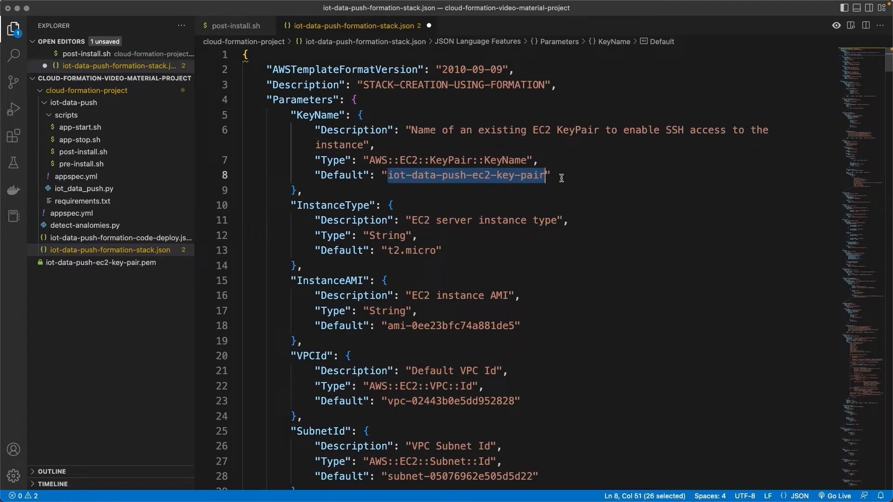
pyautogui.press('super+Tab')
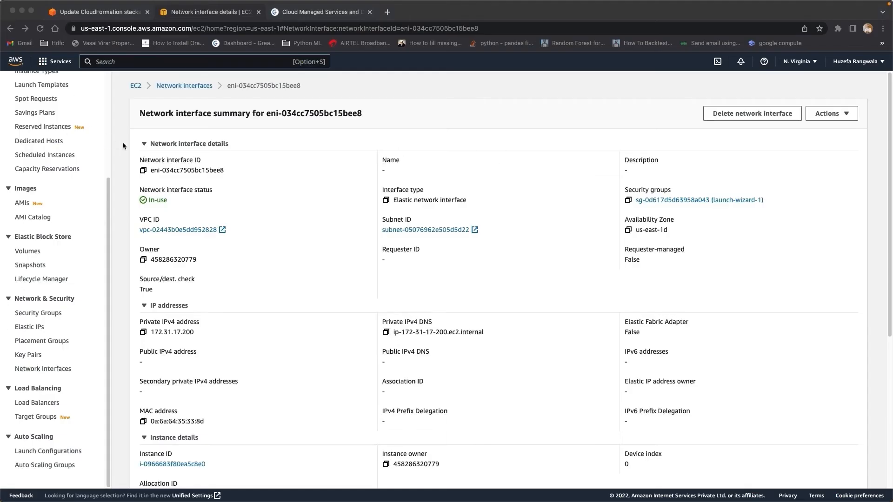
pyautogui.scroll(5, 30, 357)
pyautogui.scroll(-5, 30, 357)
pyautogui.click(28, 355)
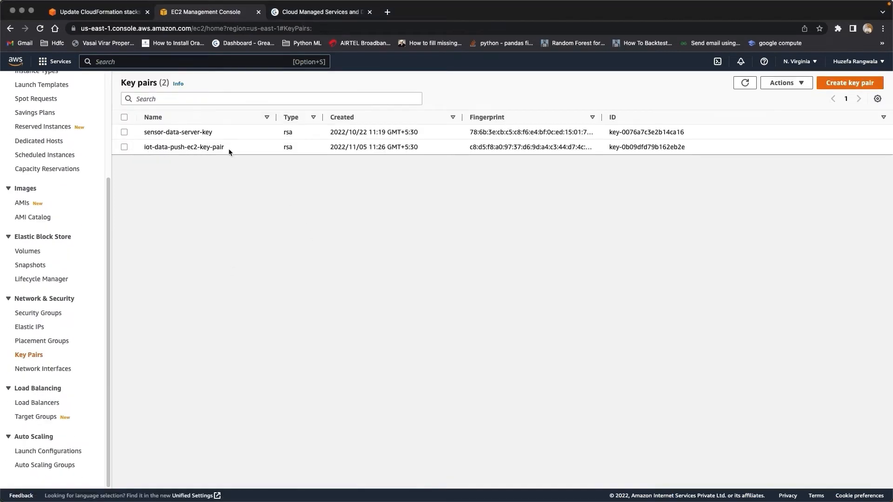
pyautogui.press('super+Tab')
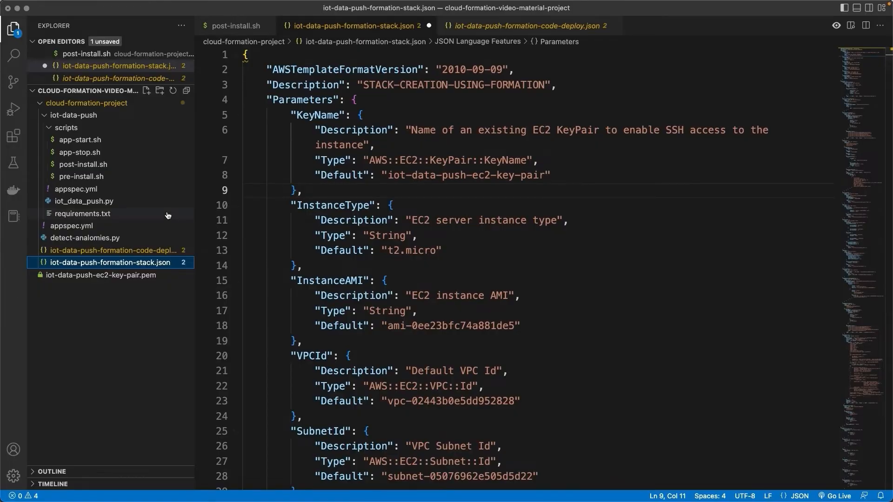
# Step: Switch to the AWS console and open the CloudFormation service's stack list
pyautogui.press('super+Tab')
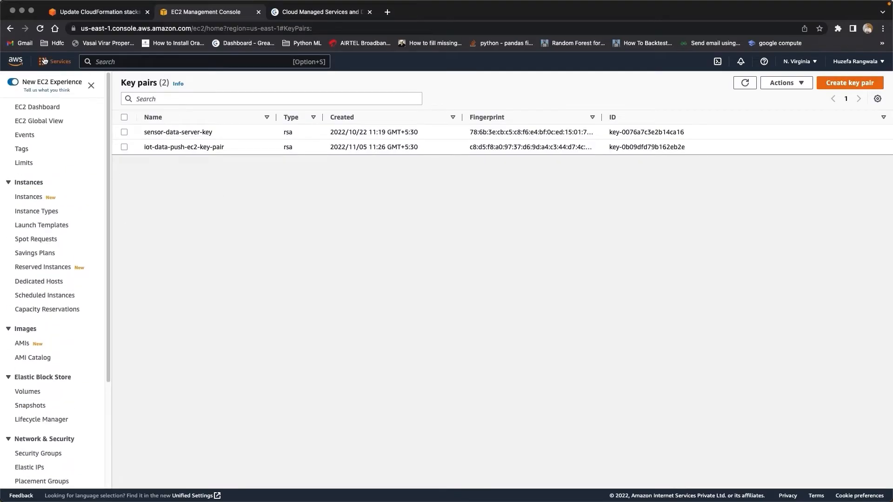
pyautogui.click(45, 61)
pyautogui.click(242, 262)
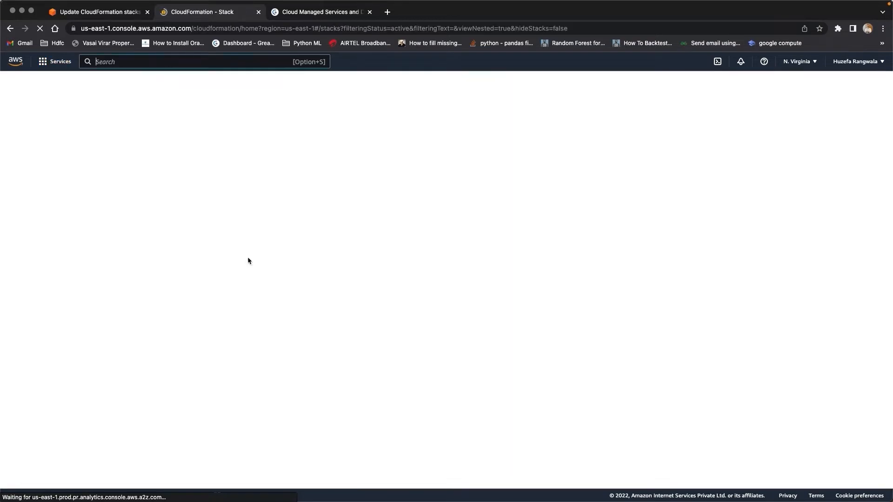
# Step: Return to Visual Studio Code and save iot-data-push-formation-stack.json
pyautogui.press('super+Tab')
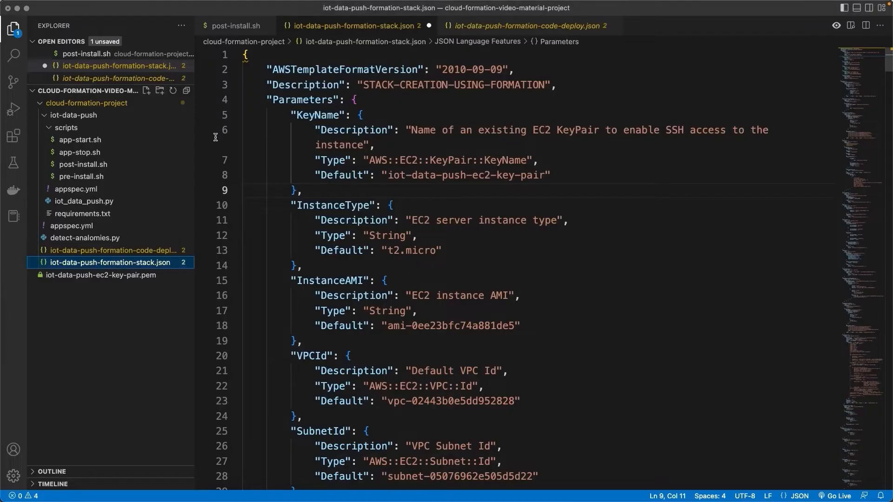
pyautogui.click(54, 5)
pyautogui.click(80, 159)
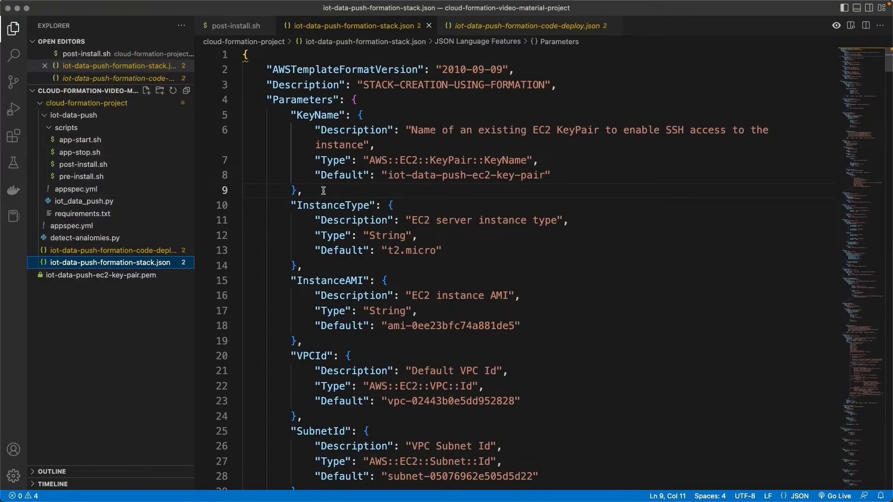
# Step: Switch to the AWS console and delete the test-formation-stream stack in CloudFormation
pyautogui.press('super+Tab')
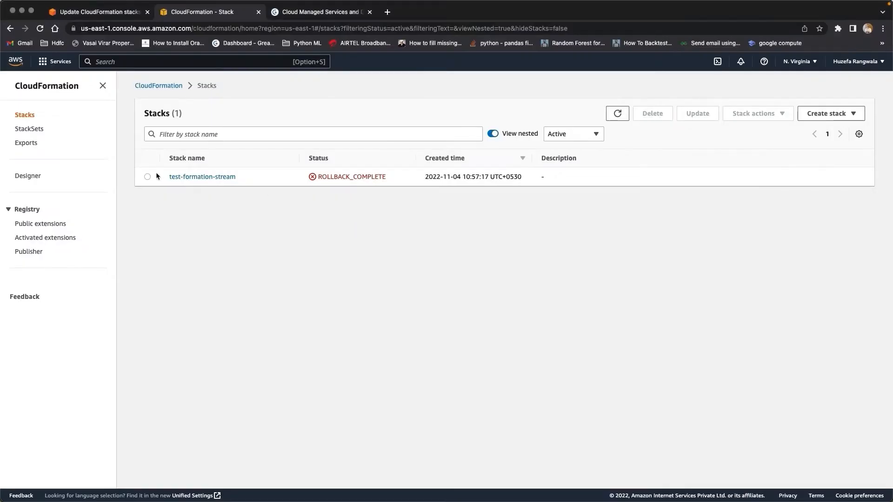
pyautogui.click(147, 177)
pyautogui.click(664, 117)
pyautogui.click(549, 311)
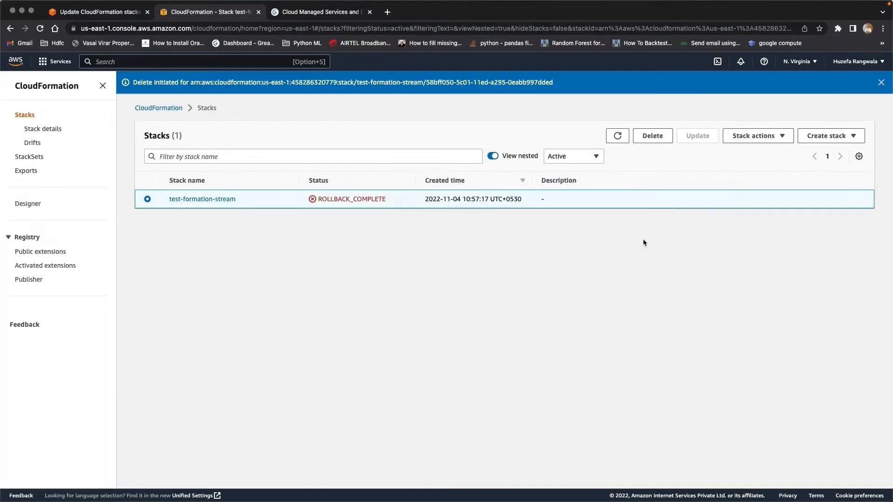
# Step: Start creating a new CloudFormation stack and choose to upload a template file as the template source
pyautogui.click(25, 115)
pyautogui.click(500, 259)
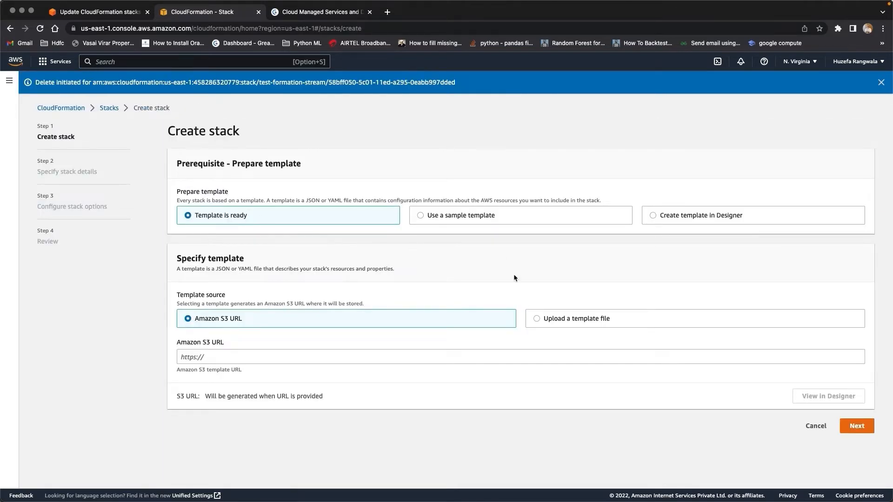
pyautogui.click(585, 322)
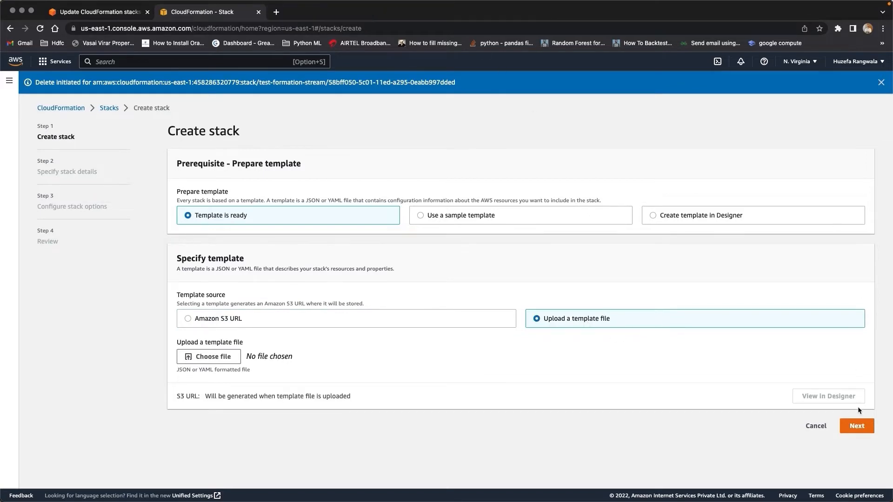
pyautogui.click(223, 356)
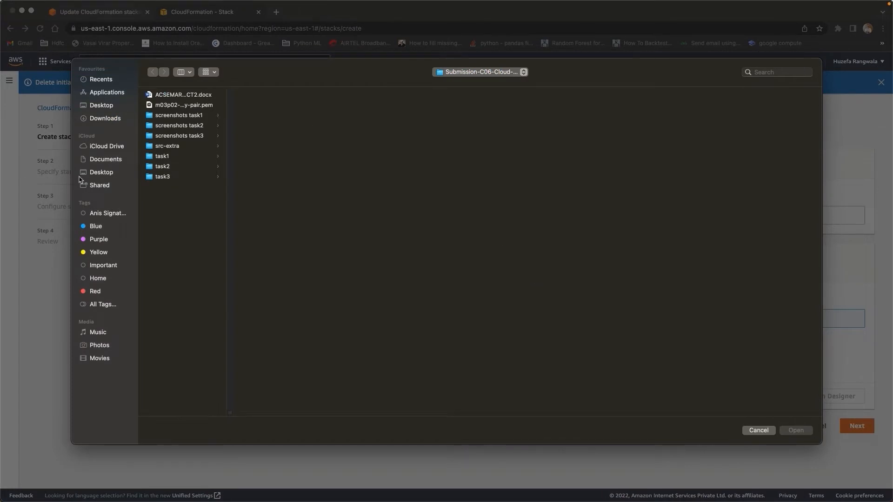
pyautogui.click(102, 118)
pyautogui.click(168, 127)
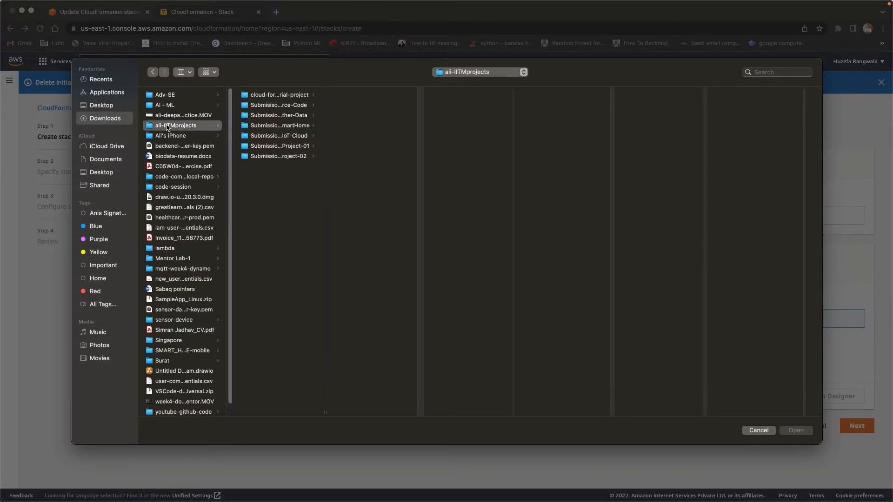
pyautogui.click(271, 95)
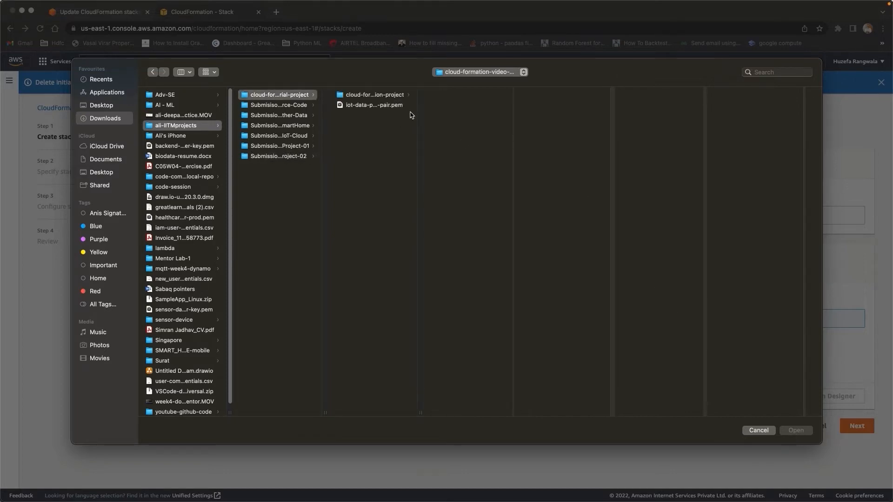
pyautogui.click(358, 93)
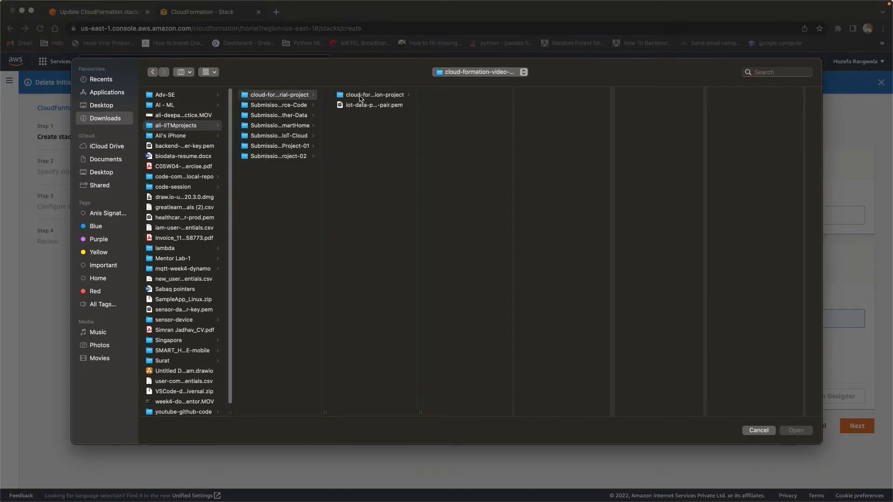
pyautogui.click(763, 431)
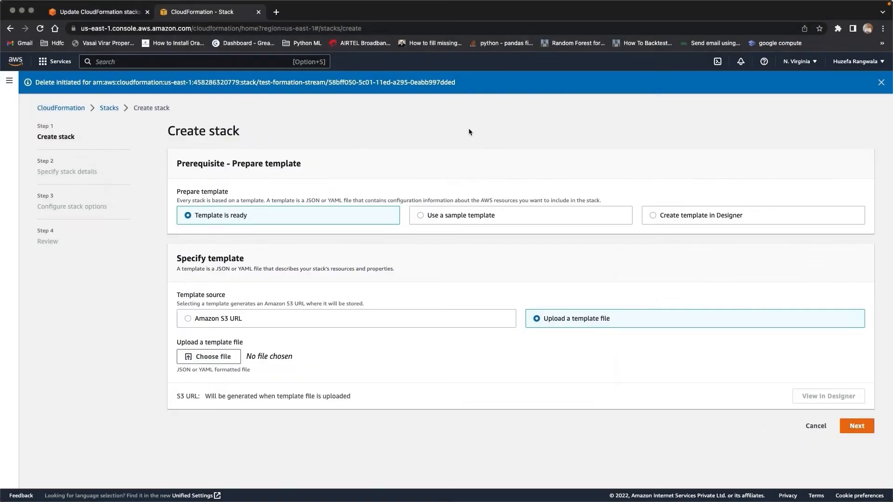
# Step: Upload iot-data-push-formation-stack.json from the cloud-formation-project folder as the stack template, looking through its file preview first
pyautogui.click(213, 356)
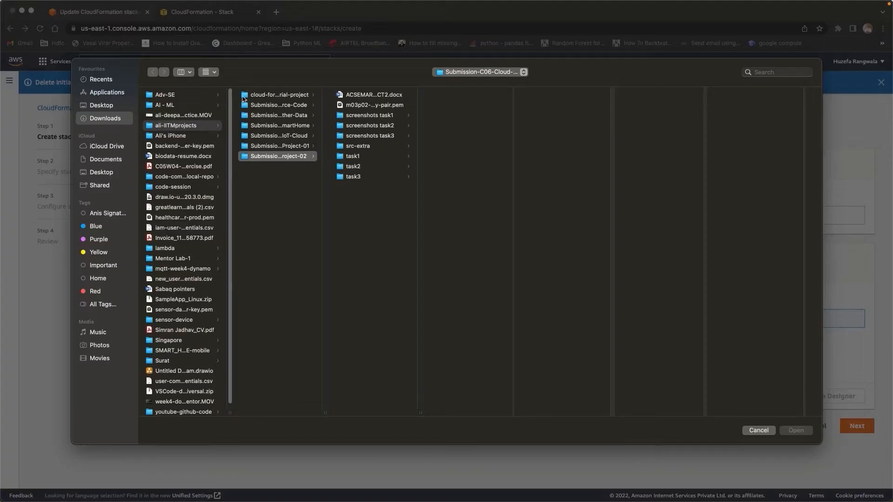
pyautogui.click(244, 97)
pyautogui.click(362, 96)
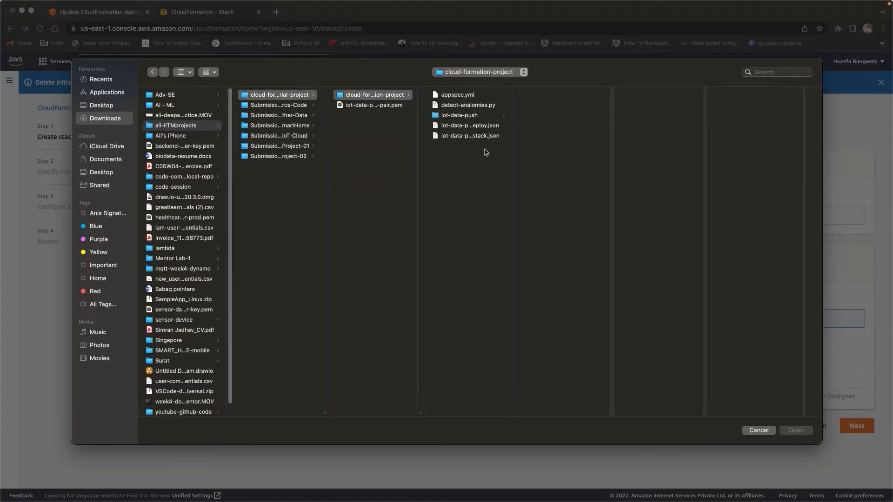
pyautogui.click(465, 136)
pyautogui.scroll(-5, 705, 177)
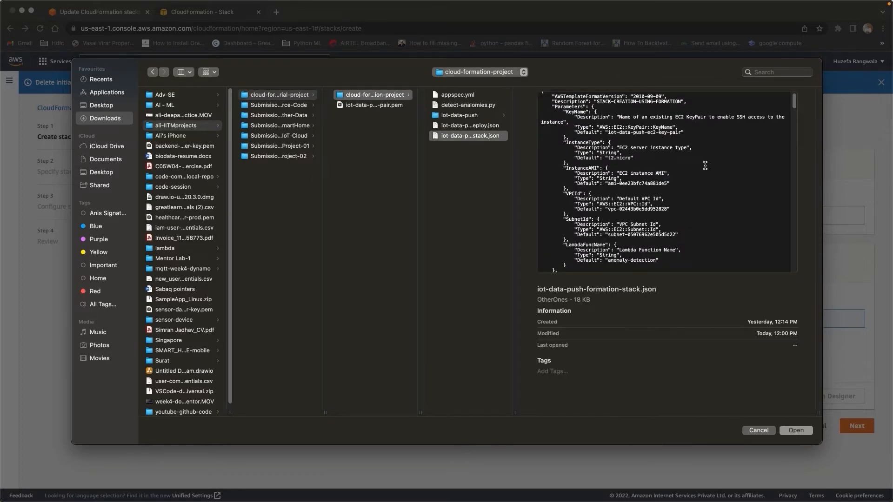
pyautogui.scroll(-10, 705, 177)
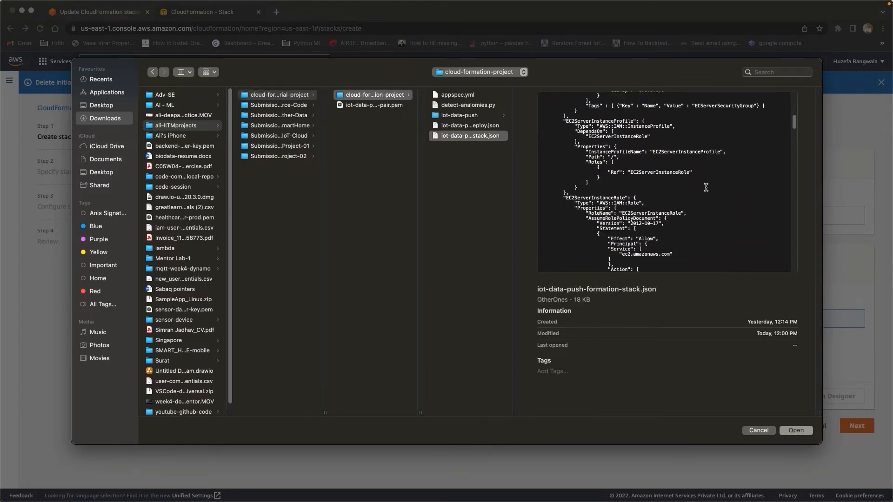
pyautogui.scroll(15, 706, 189)
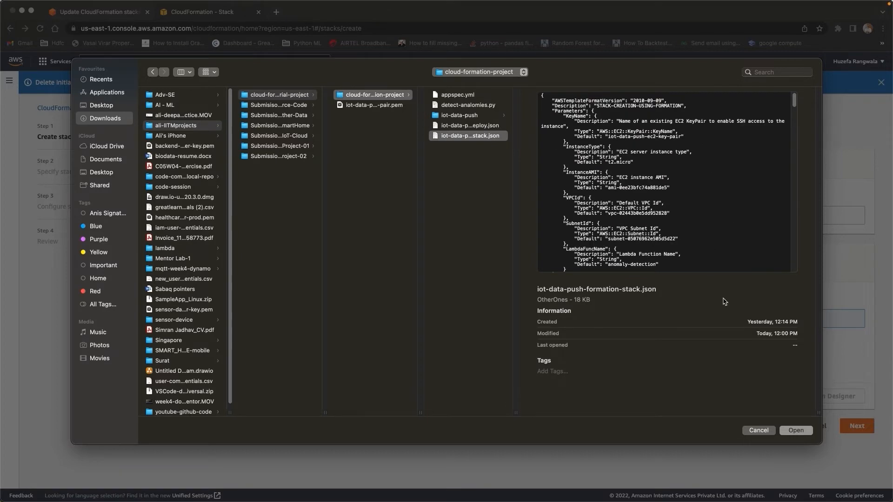
pyautogui.click(797, 431)
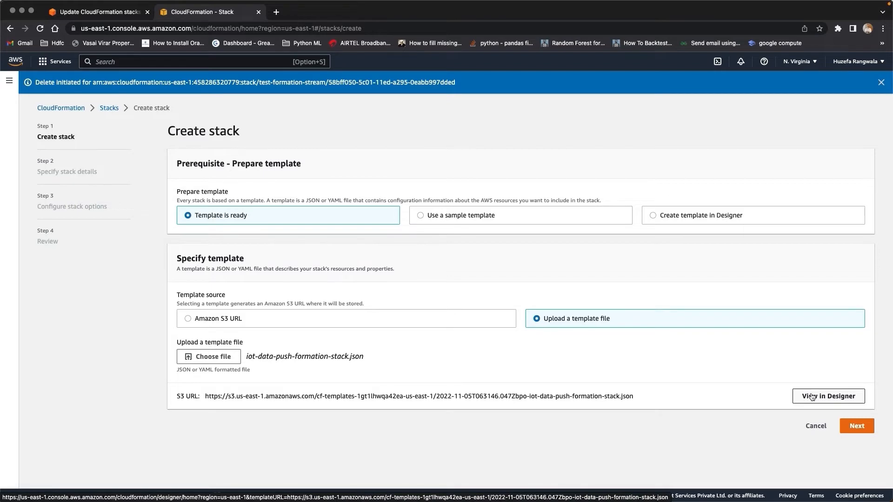
# Step: Continue to the stack details and name the new stack iot-data-prod-stack-instance
pyautogui.click(860, 427)
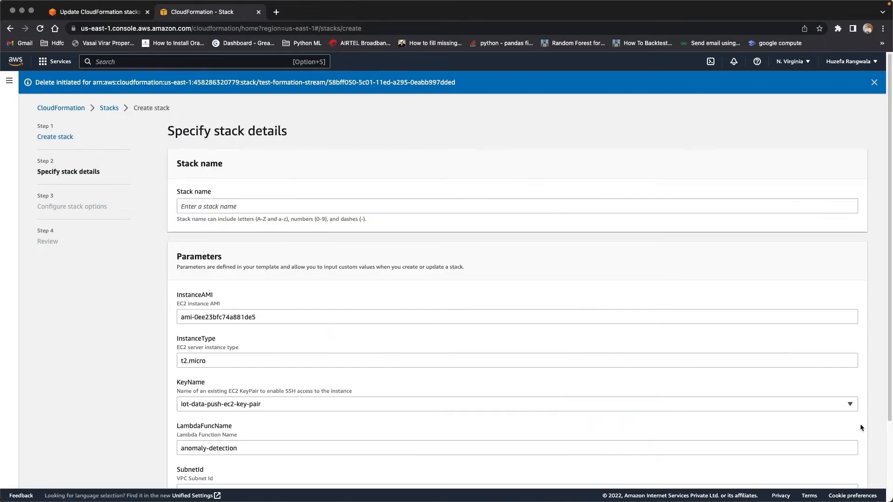
pyautogui.click(198, 206)
pyautogui.write('iot-')
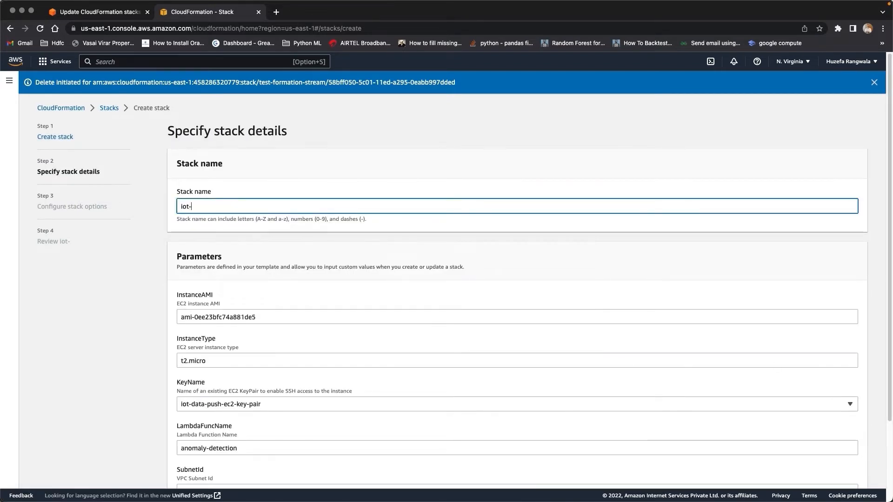
pyautogui.write('data-prod-stack-instance')
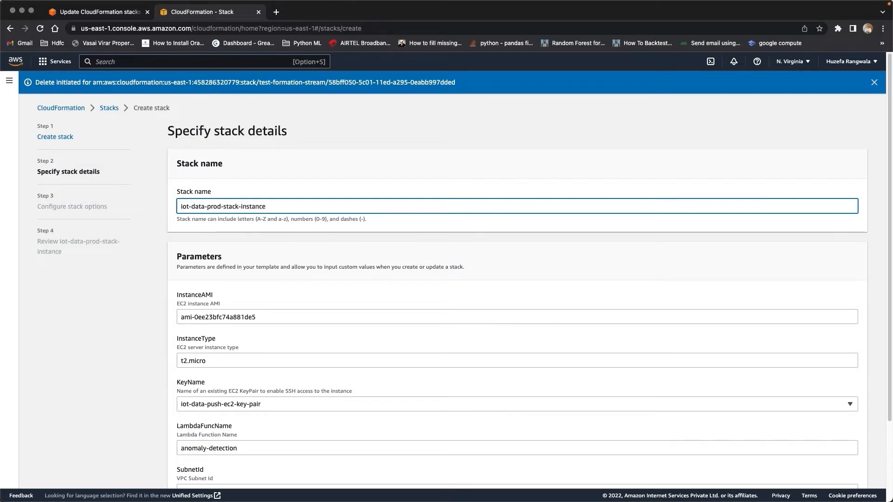
# Step: Check the available key pairs, keep iot-data-push-ec2-key-pair and the other default parameters, and continue to the stack options
pyautogui.scroll(-1, 161, 393)
pyautogui.click(219, 391)
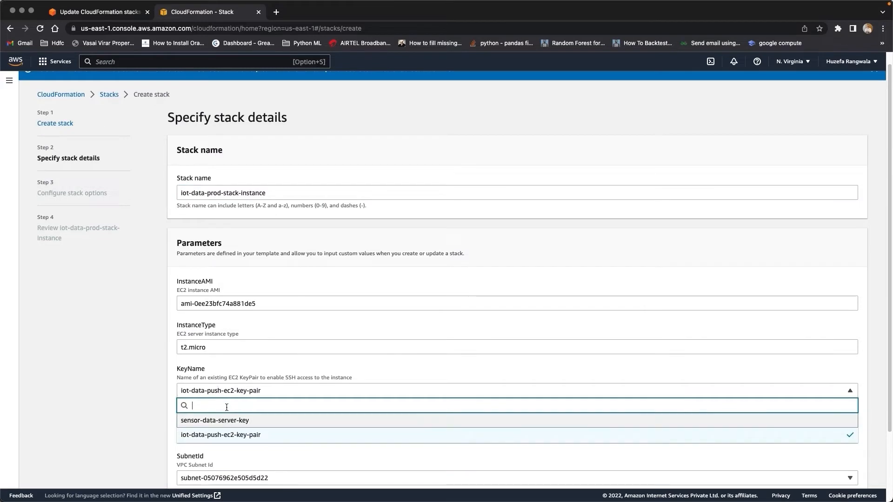
pyautogui.click(268, 397)
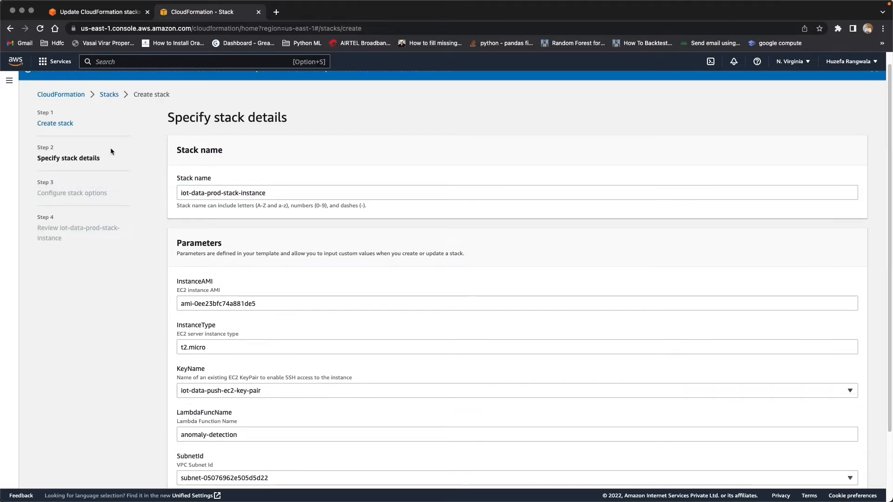
pyautogui.scroll(-5, 265, 409)
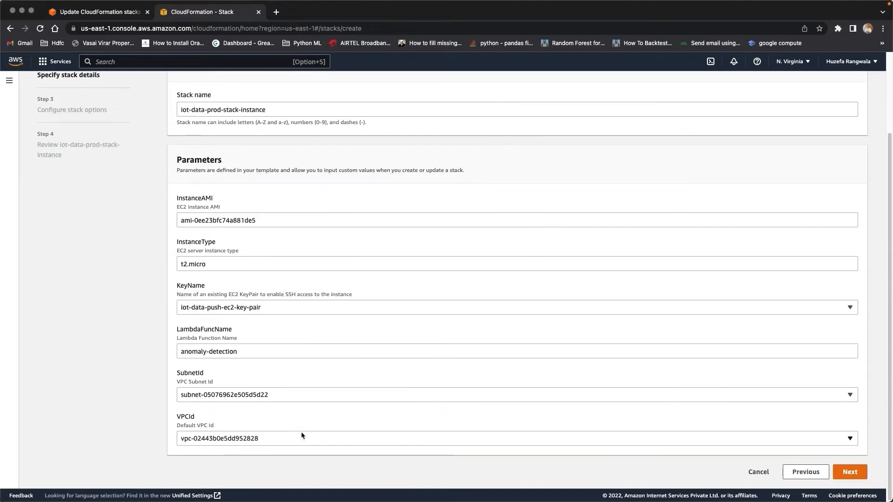
pyautogui.click(842, 476)
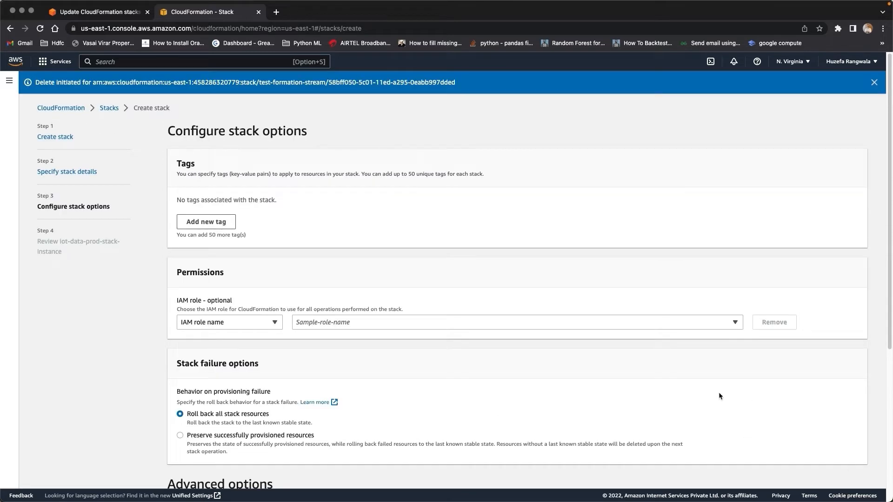
# Step: Set the behavior on provisioning failure to Roll back all stack resources
pyautogui.scroll(-5, 654, 417)
pyautogui.click(188, 306)
pyautogui.click(180, 285)
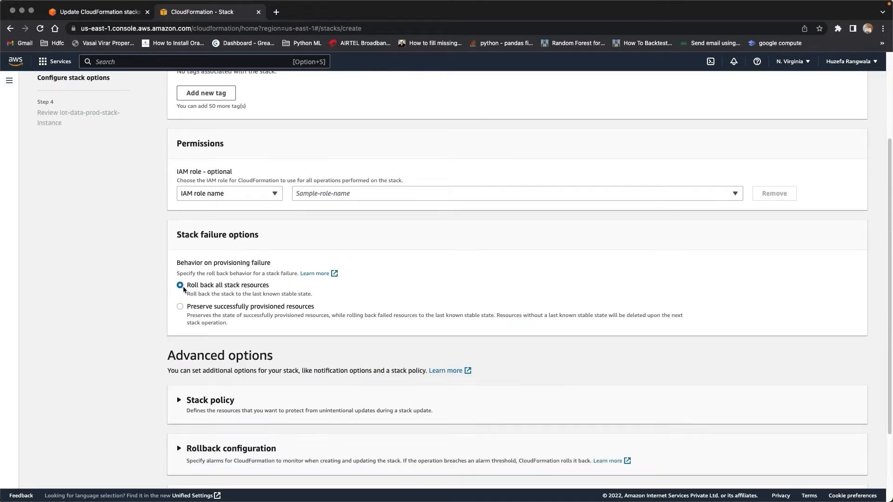
pyautogui.click(180, 307)
pyautogui.click(180, 286)
# Step: Expand the stack policy, rollback, notification and stack creation options, leave their defaults, and continue to the review
pyautogui.scroll(-3, 335, 326)
pyautogui.click(318, 321)
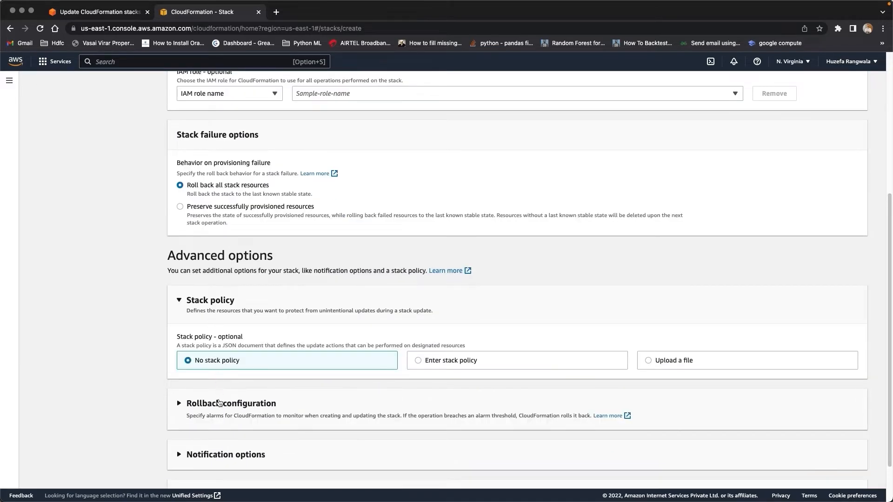
pyautogui.click(218, 401)
pyautogui.scroll(-3, 246, 382)
pyautogui.click(212, 403)
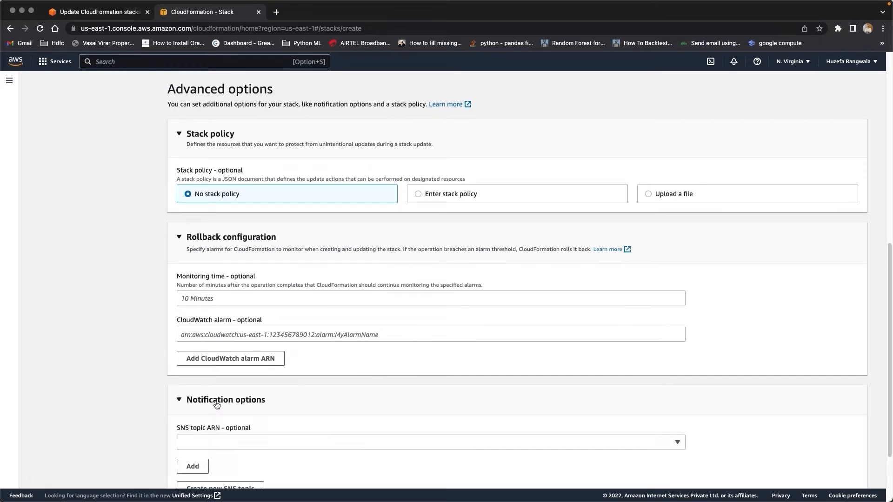
pyautogui.scroll(-3, 299, 407)
pyautogui.click(260, 438)
pyautogui.scroll(-3, 274, 432)
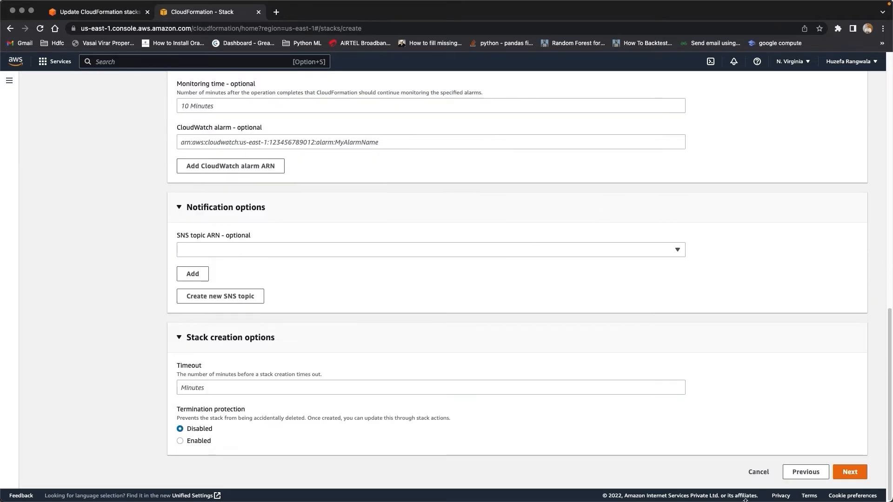
pyautogui.click(850, 472)
# Step: Review the stack settings, acknowledge that IAM resources with custom names might be created, and submit the stack
pyautogui.scroll(-4, 295, 328)
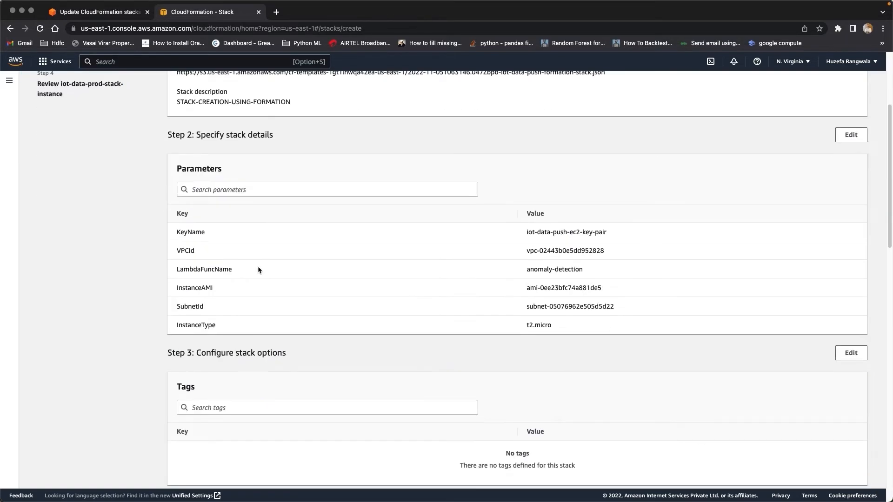
pyautogui.scroll(-15, 258, 269)
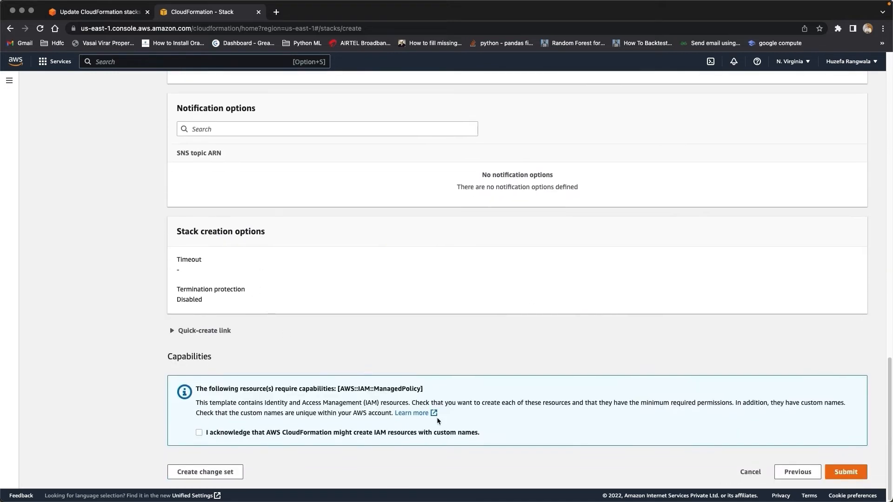
pyautogui.click(200, 434)
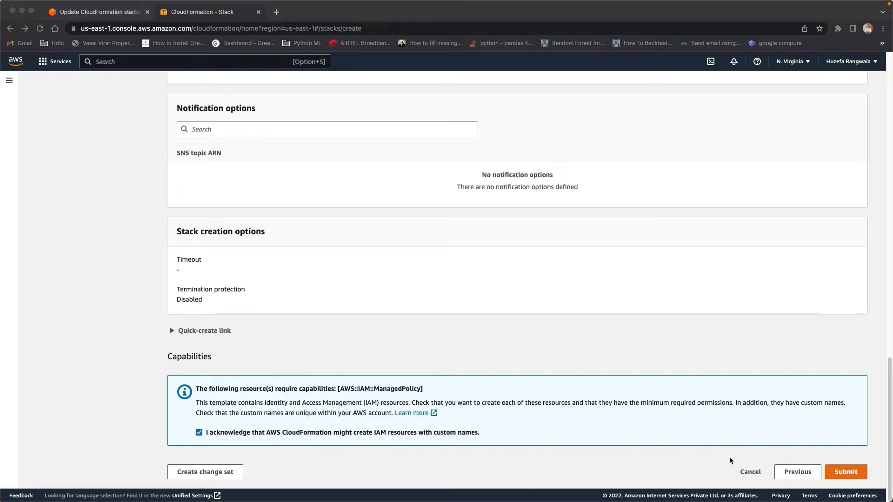
pyautogui.click(854, 477)
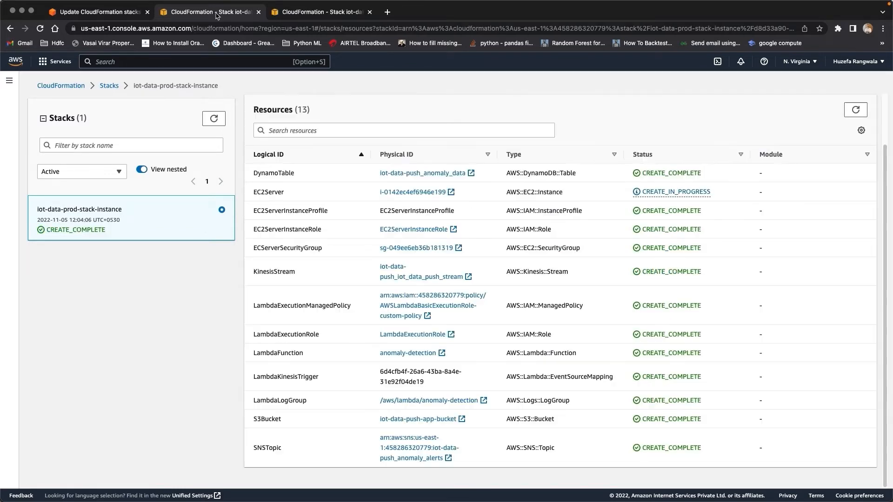
# Step: Open the EC2Server instance from the stack's resources, close the extra CloudFormation tab, and examine the instance's state and details
pyautogui.click(407, 194)
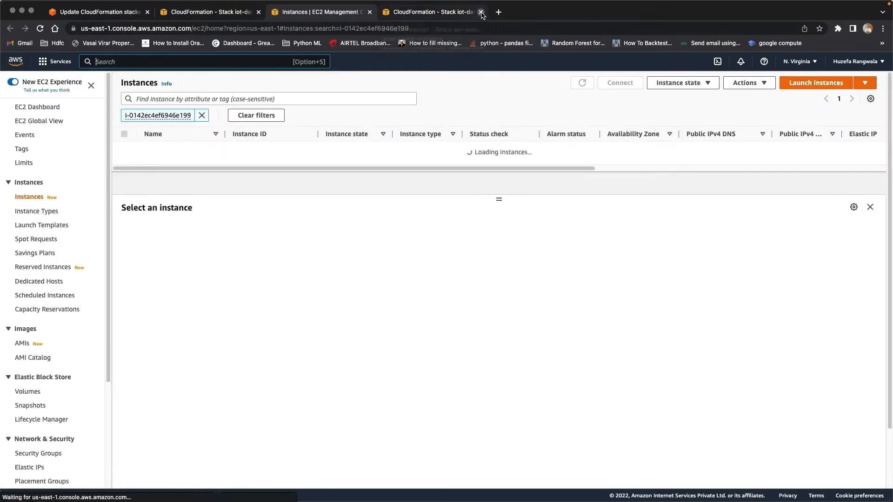
pyautogui.click(481, 12)
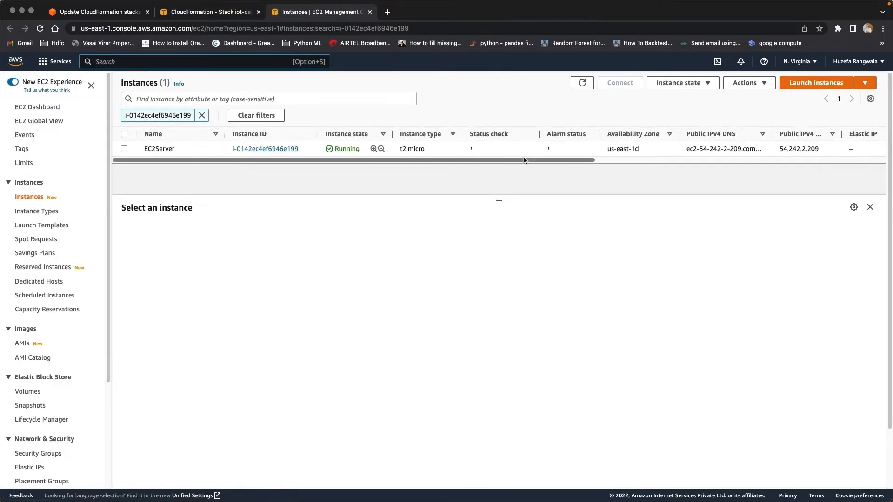
pyautogui.click(512, 148)
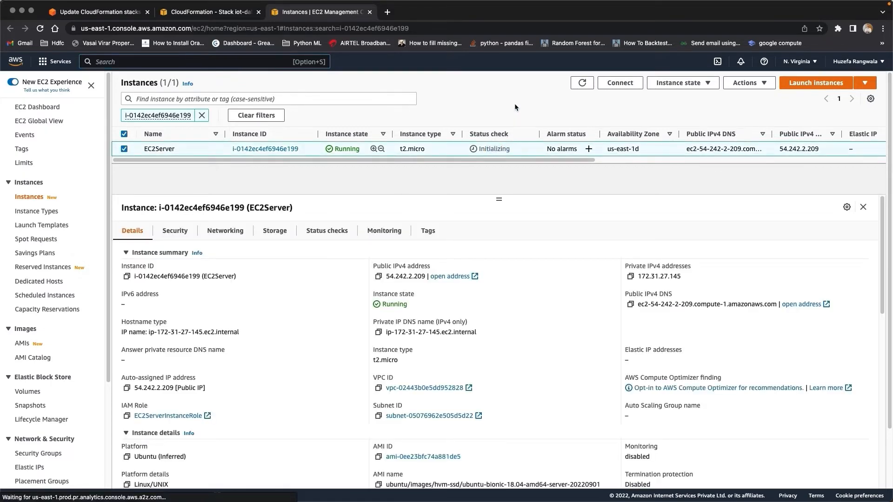
pyautogui.click(227, 13)
pyautogui.click(324, 12)
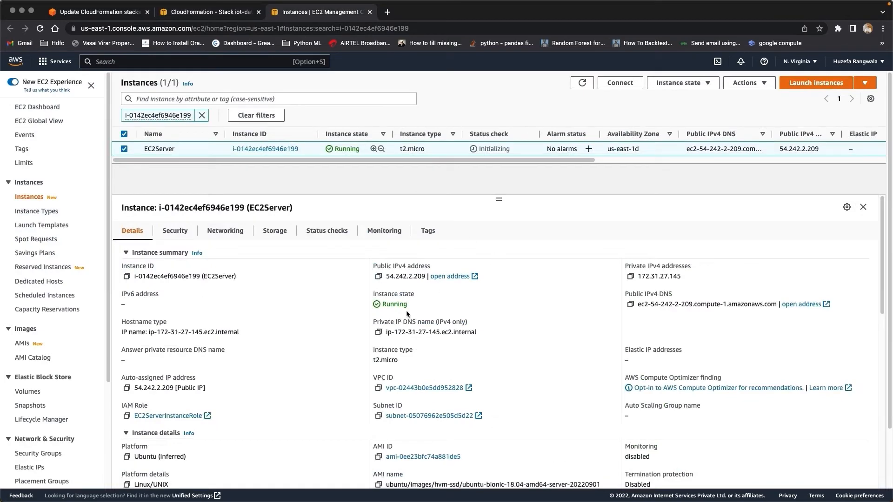
# Step: Return to the stack's resources, open the SNSTopic resource, and examine its email subscription's status and endpoint
pyautogui.click(193, 14)
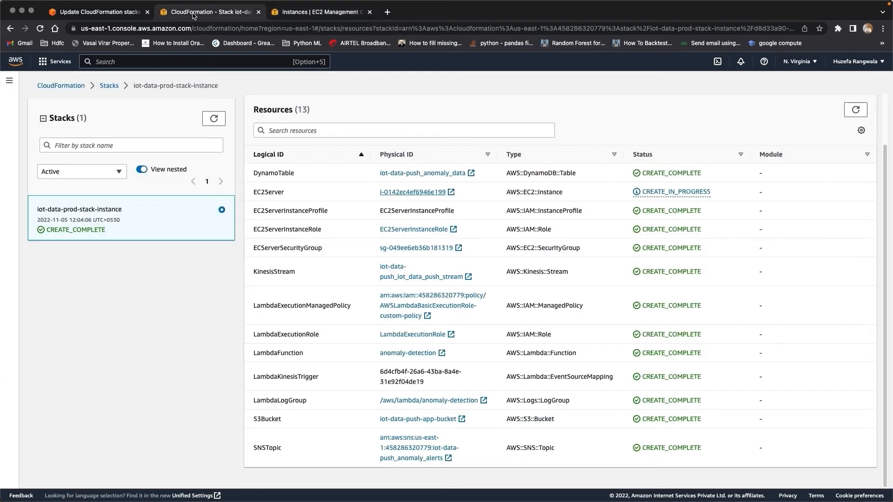
pyautogui.moveTo(253, 448); pyautogui.dragTo(280, 449)
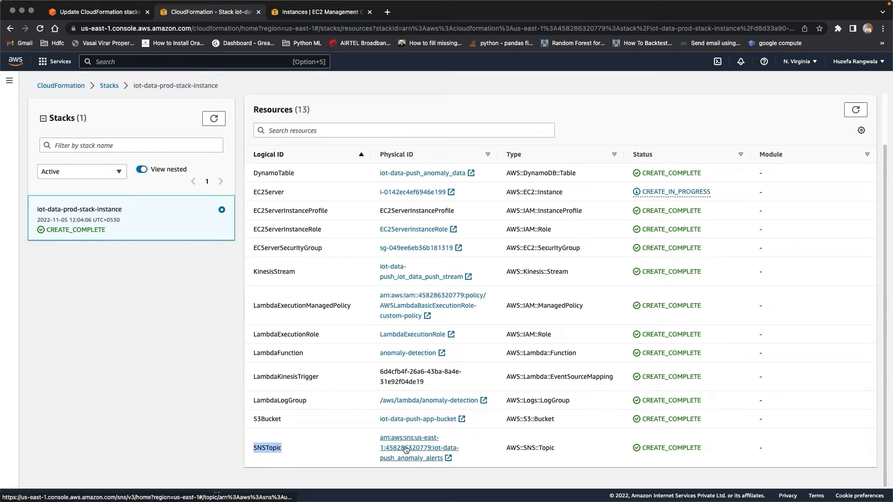
pyautogui.click(427, 443)
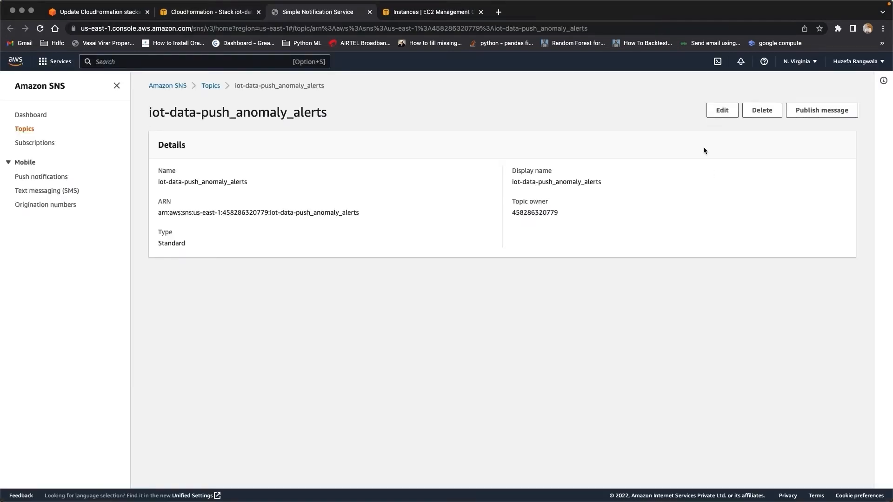
pyautogui.moveTo(185, 391); pyautogui.dragTo(254, 391)
pyautogui.click(265, 389)
pyautogui.moveTo(388, 391); pyautogui.dragTo(473, 393)
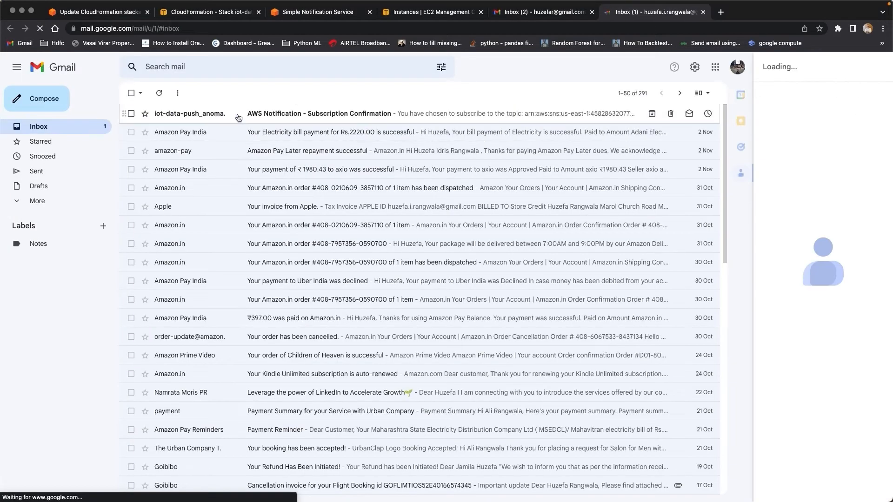
# Step: Open the AWS subscription confirmation email in Gmail, confirm the iot-data-push_anomaly_alerts subscription, and close the confirmation page
pyautogui.click(260, 114)
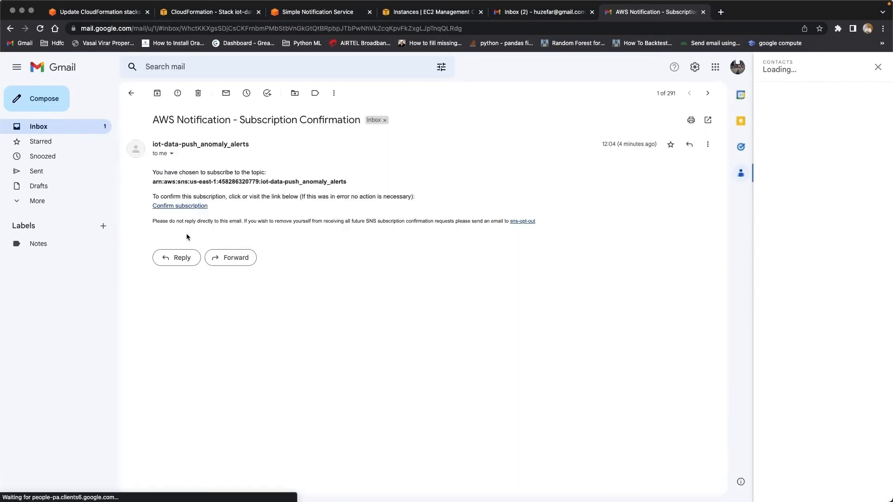
pyautogui.click(189, 206)
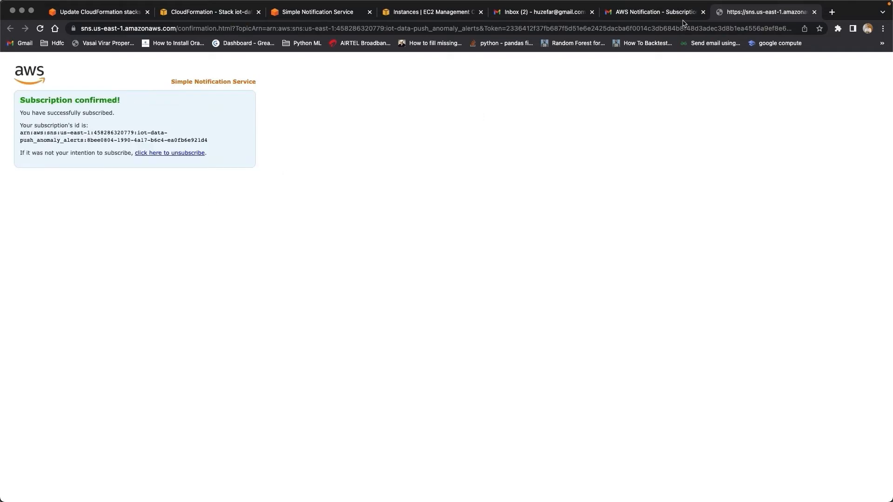
pyautogui.click(814, 12)
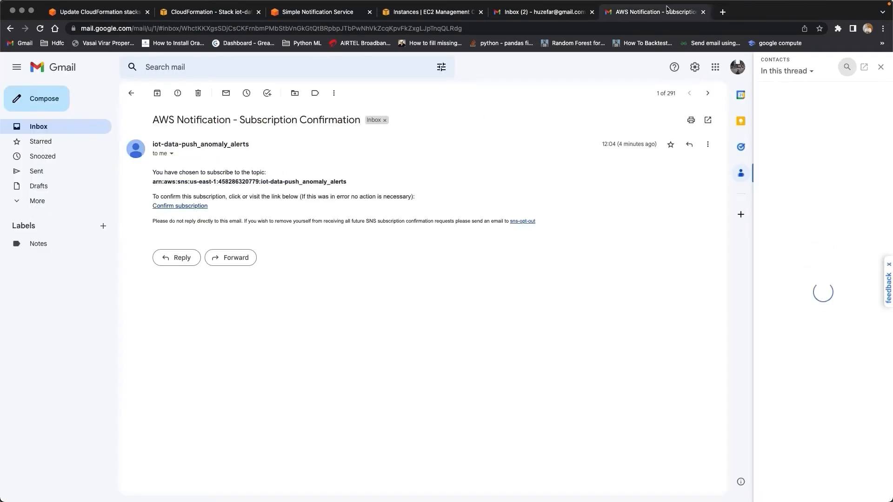
# Step: Close the email, return to Amazon SNS, and reopen the iot-data-push_anomaly_alerts topic to check its subscription status
pyautogui.click(704, 12)
pyautogui.click(433, 12)
pyautogui.click(336, 12)
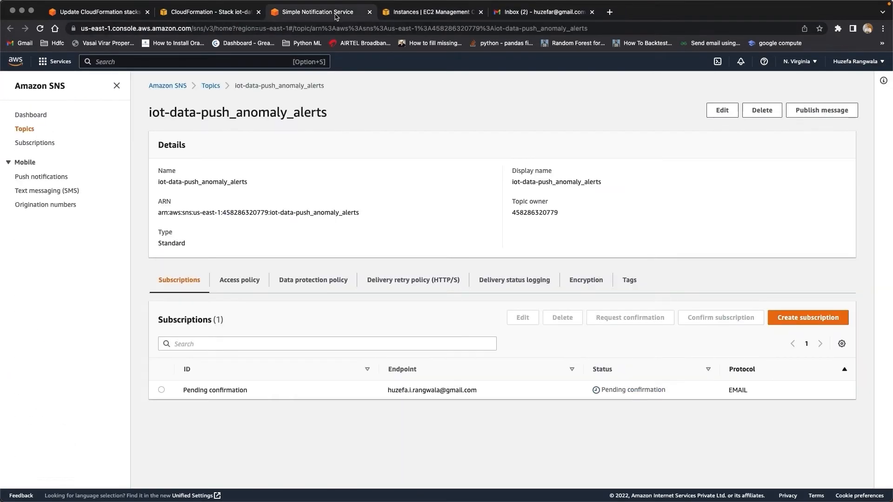
pyautogui.click(25, 129)
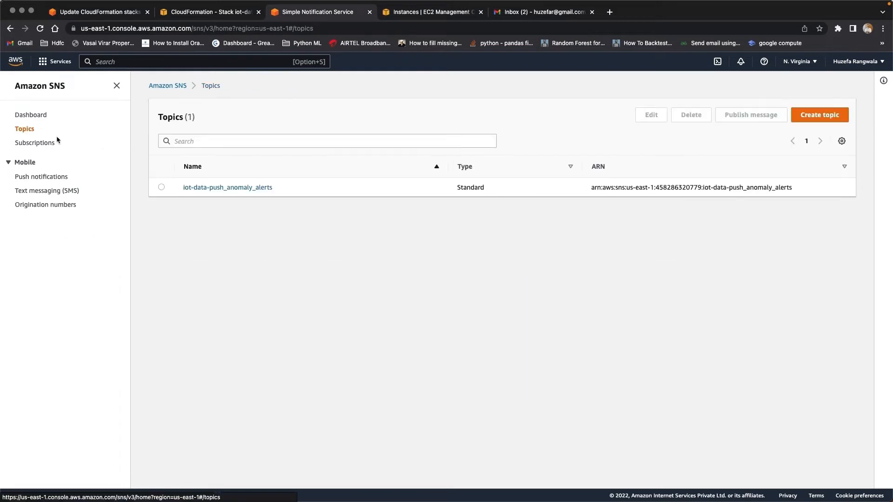
pyautogui.click(219, 188)
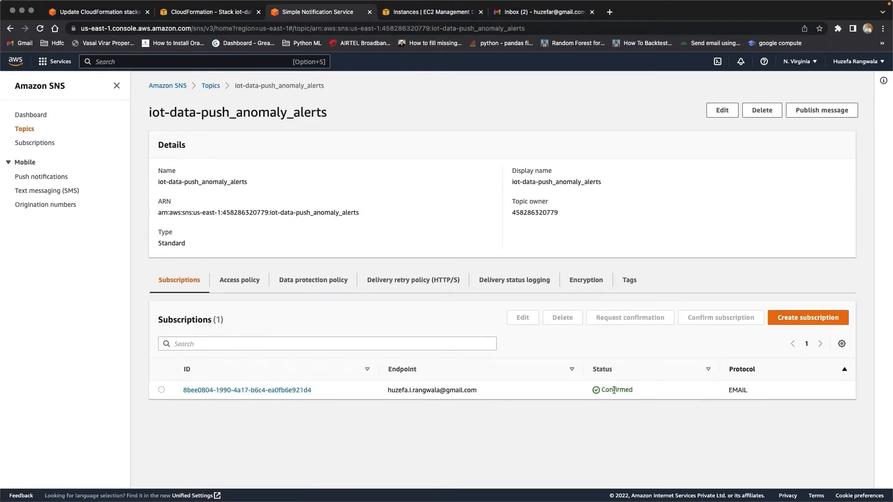
# Step: Close the SNS page, return to the stack's resources, and open the iot-data-push-app-bucket S3 bucket
pyautogui.click(370, 12)
pyautogui.click(200, 13)
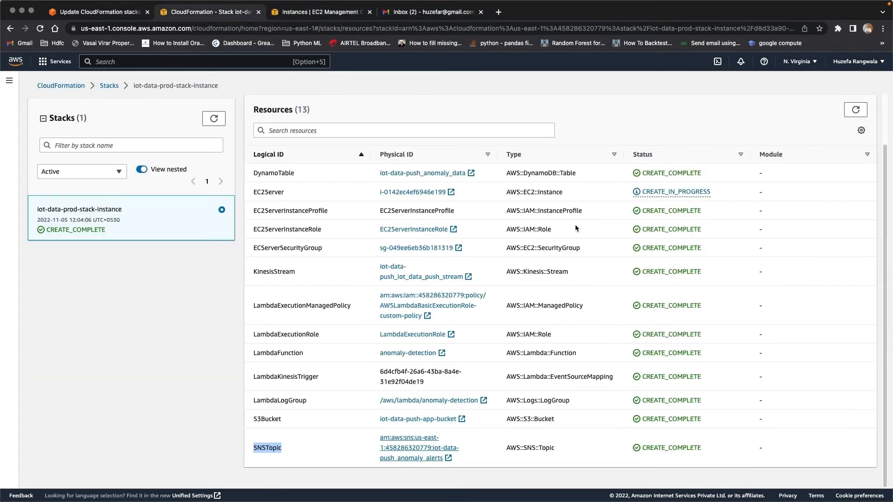
pyautogui.click(418, 419)
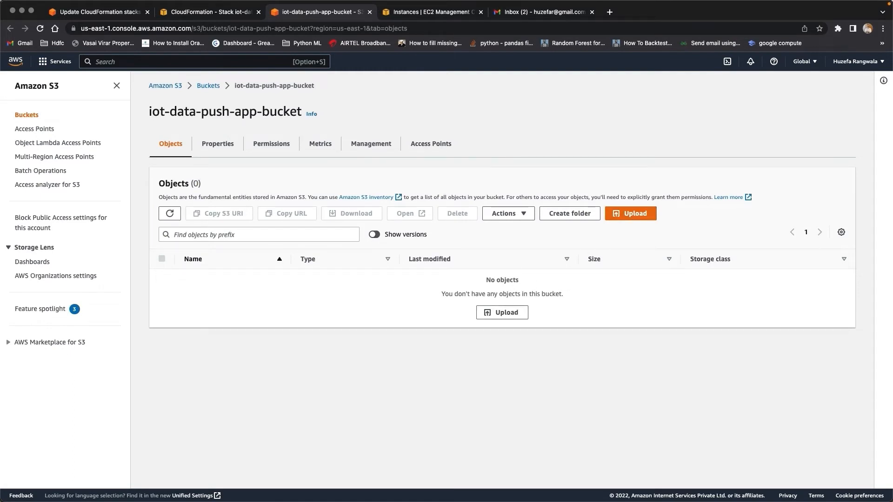
# Step: Switch to Finder and open the iot-data-push folder inside cloud-formation-project to view the application files
pyautogui.press('super+Tab')
pyautogui.moveTo(461, 149); pyautogui.dragTo(358, 122)
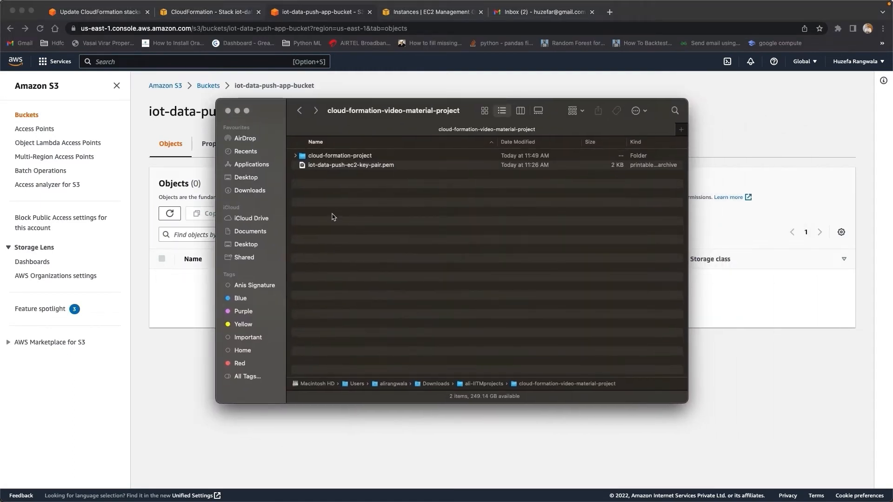
pyautogui.click(323, 156)
pyautogui.doubleClick(323, 155)
pyautogui.doubleClick(327, 174)
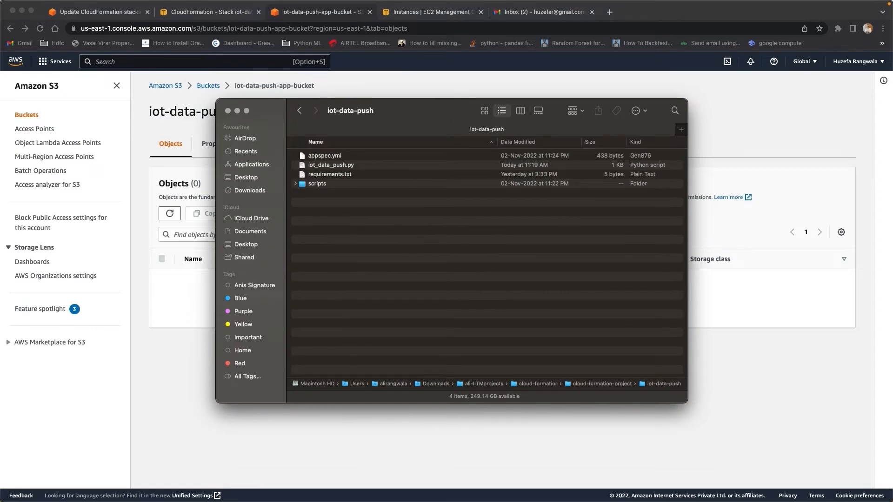
# Step: Switch to the terminal, enter the cloud-formation-project directory, and list its contents with ls and ls -lrt
pyautogui.press('super+Tab')
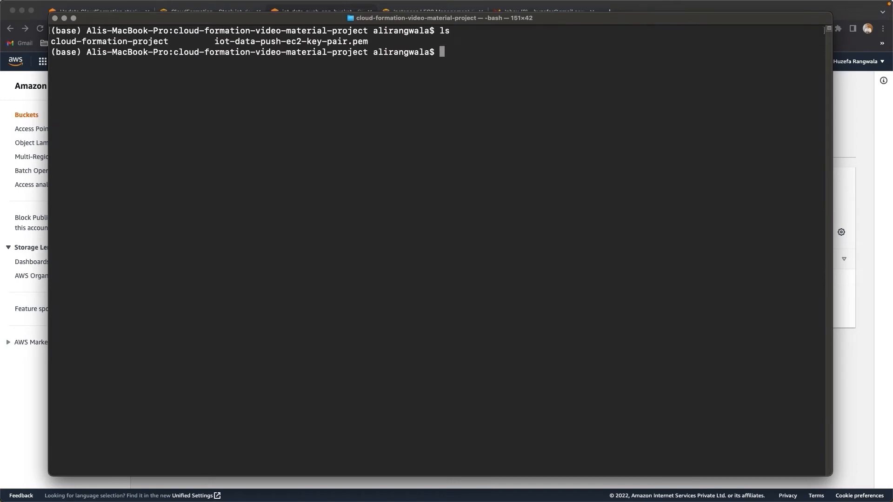
pyautogui.write('cd clo')
pyautogui.press('Tab')
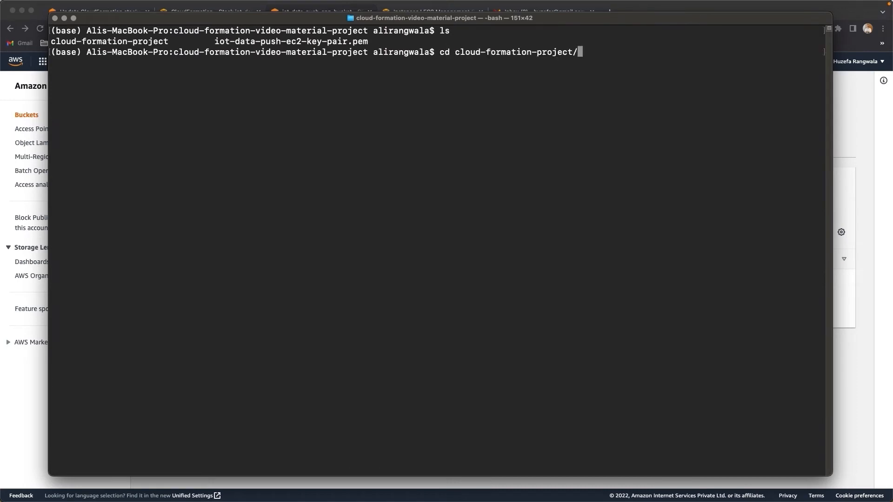
pyautogui.press('Return')
pyautogui.write('ls')
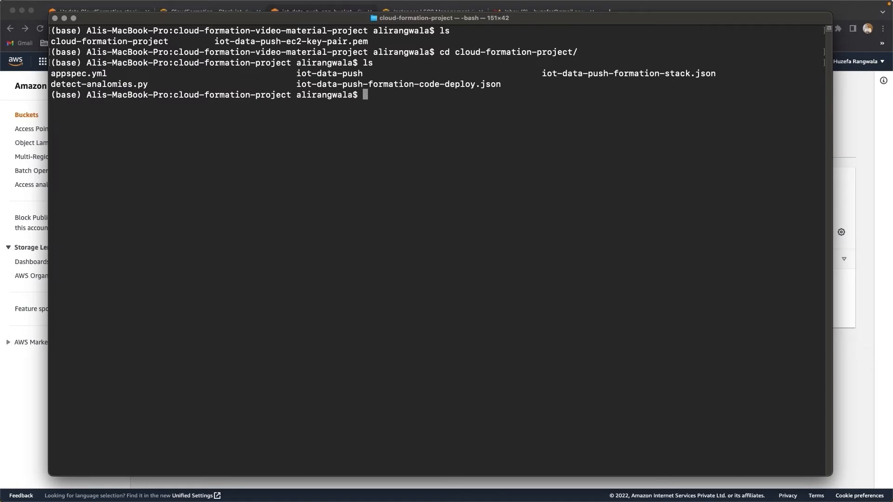
pyautogui.write('ls -lrt')
pyautogui.press('Return')
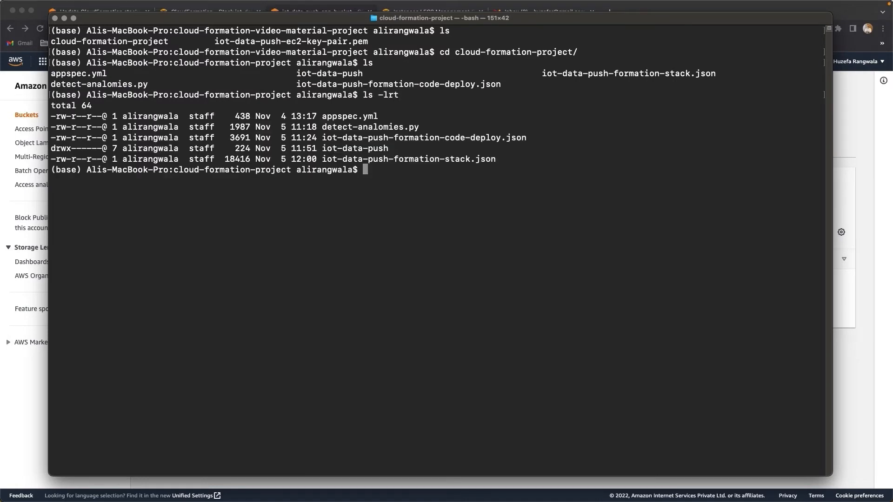
# Step: Enter the iot-data-push directory and list its files
pyautogui.write('cd iot-data-push')
pyautogui.press('Return')
pyautogui.write('ls')
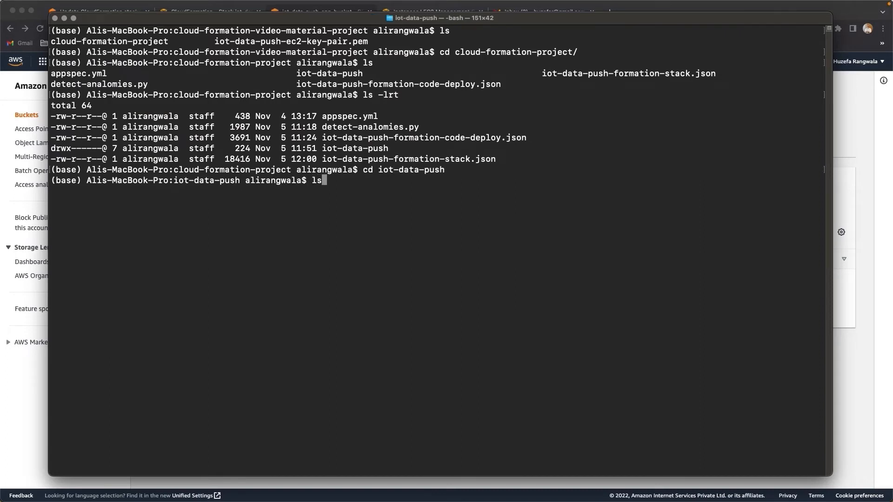
pyautogui.press('Return')
# Step: Recursively zip everything in the directory into iot-data-push.zip, and list the directory with ls -lrt to check the archive
pyautogui.write('zip')
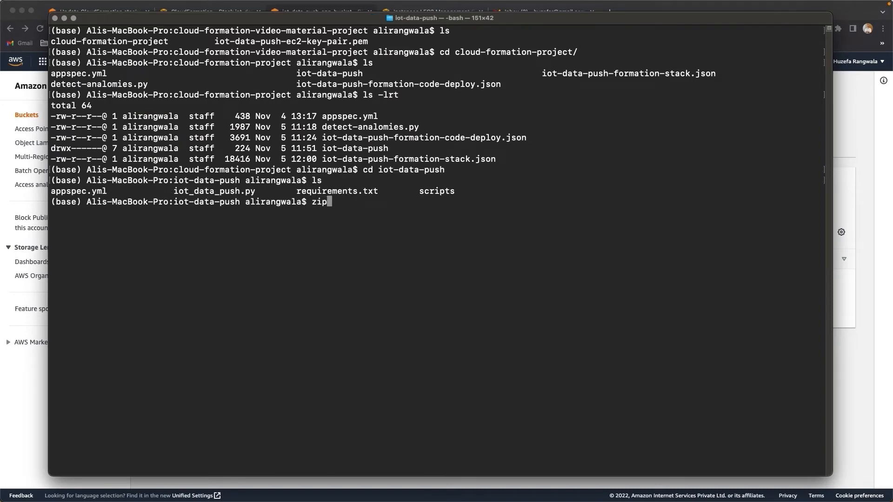
pyautogui.write(' -r iot-data-push')
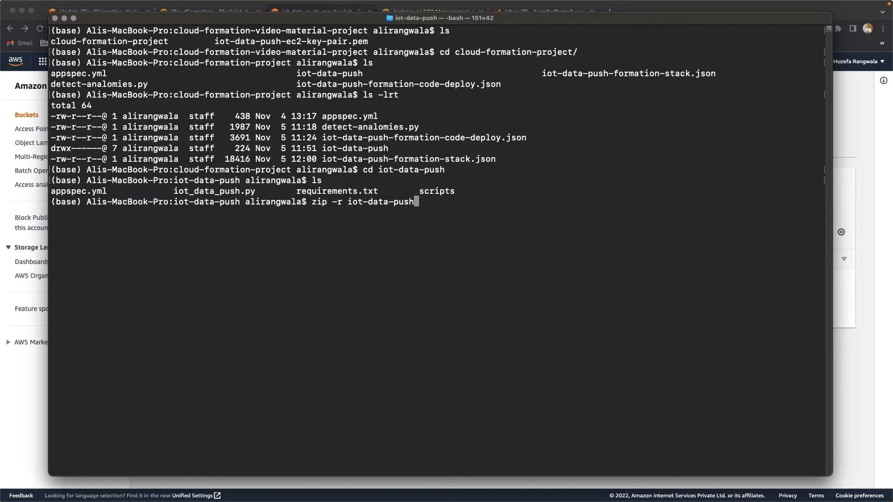
pyautogui.write('.zip**')
pyautogui.press('Return')
pyautogui.write('ls')
pyautogui.press('Return')
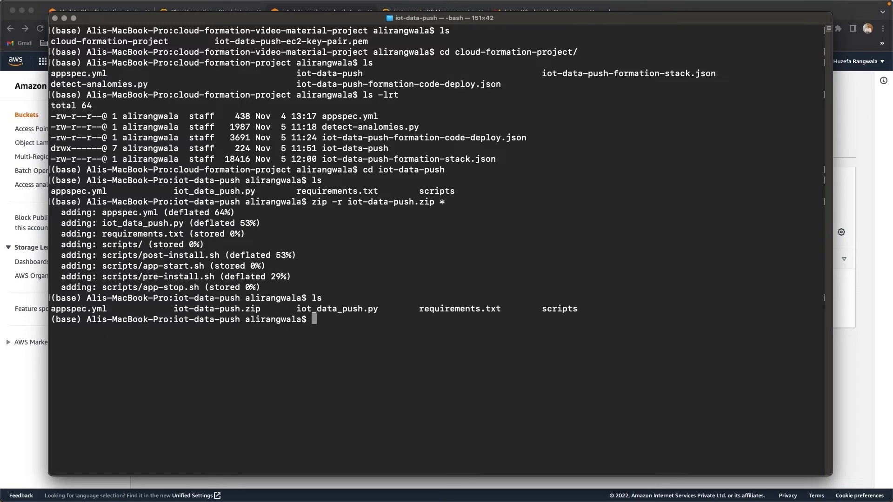
pyautogui.write('ls -lrt')
pyautogui.press('Return')
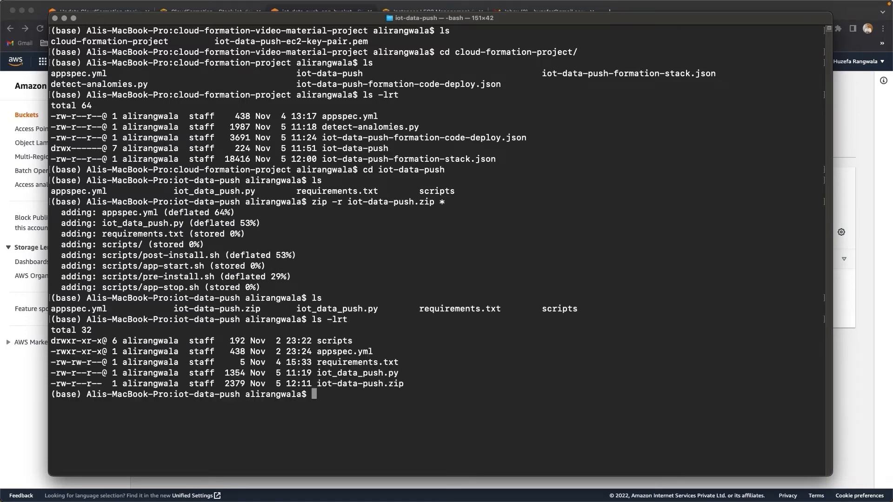
pyautogui.moveTo(318, 384); pyautogui.dragTo(407, 384)
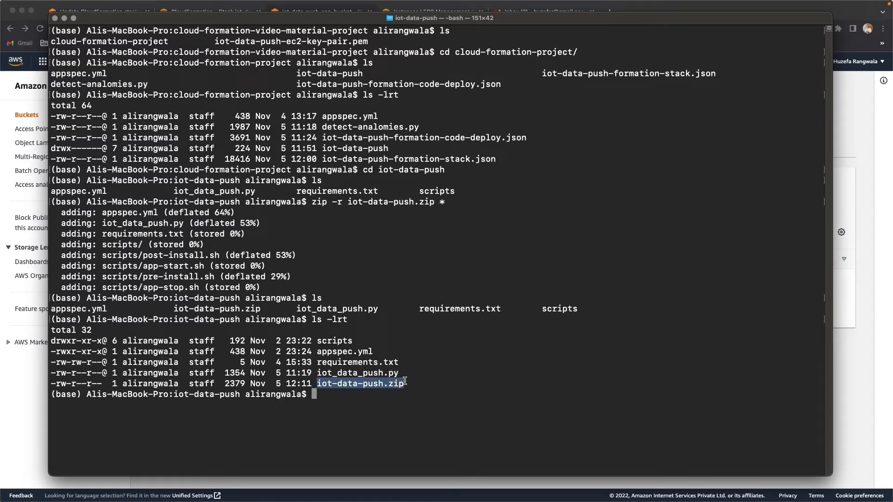
pyautogui.click(414, 387)
# Step: Switch to Finder, extract iot-data-push.zip, and open the extracted folder to check its contents
pyautogui.click(862, 115)
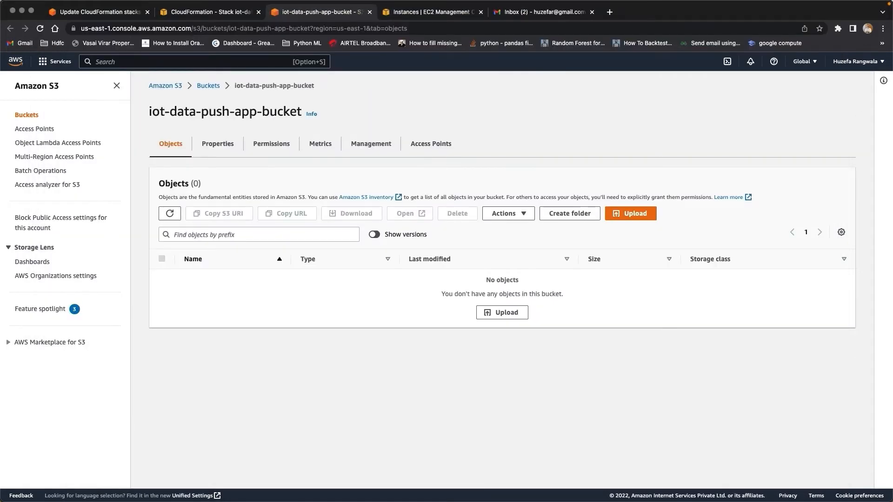
pyautogui.press('super+Tab')
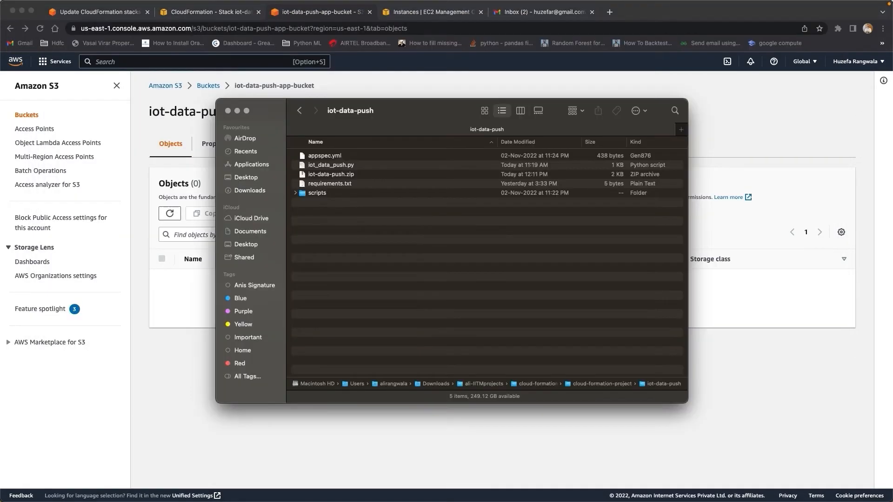
pyautogui.click(343, 175)
pyautogui.click(339, 204)
pyautogui.click(332, 174)
pyautogui.click(357, 245)
pyautogui.doubleClick(341, 176)
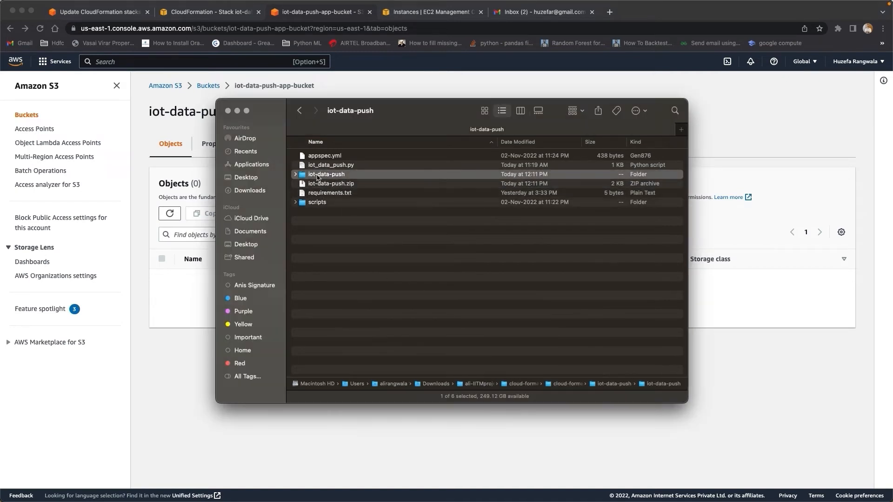
pyautogui.doubleClick(318, 176)
pyautogui.press('super+bracketleft')
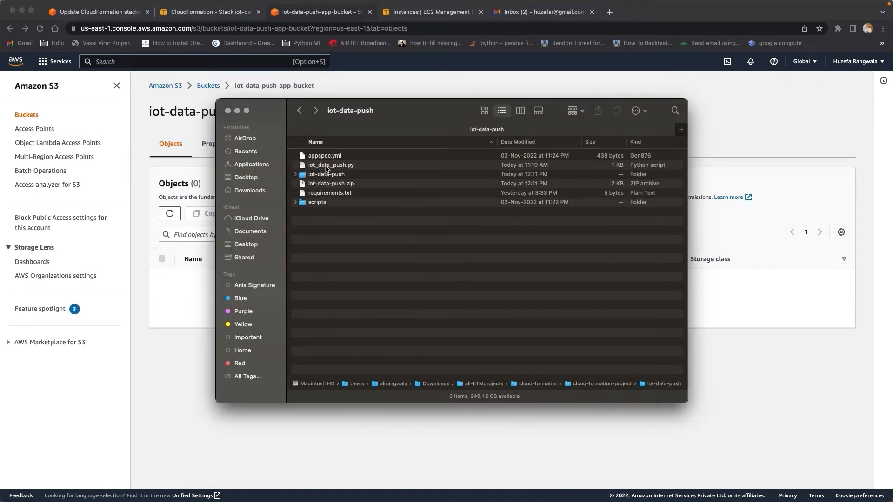
pyautogui.doubleClick(326, 176)
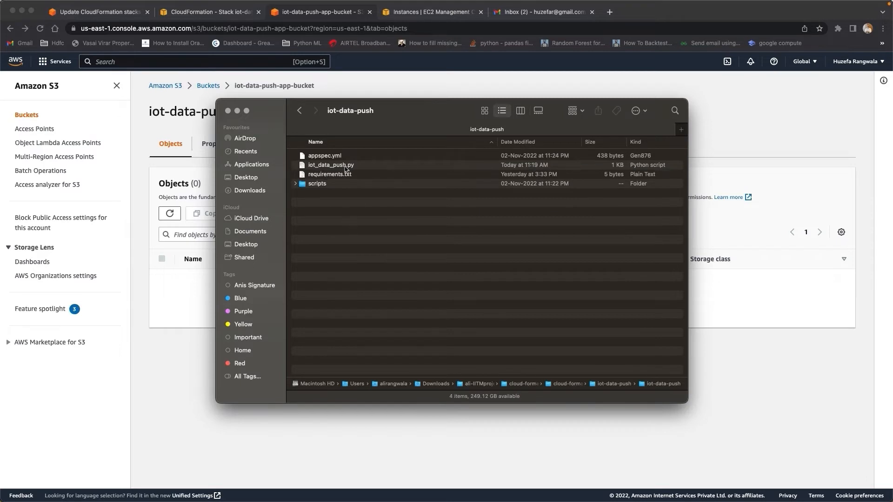
pyautogui.click(300, 112)
# Step: Delete the extracted iot-data-push folder, keeping the zip archive
pyautogui.rightClick(321, 173)
pyautogui.click(303, 245)
pyautogui.click(313, 175)
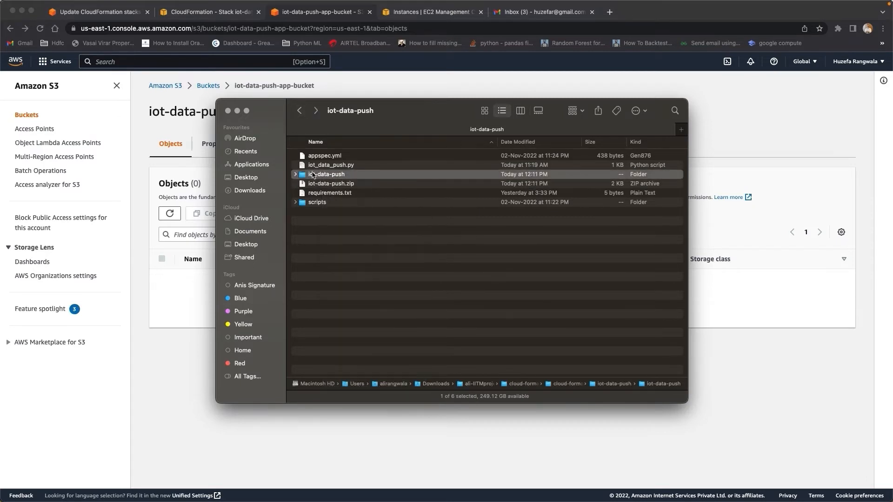
pyautogui.rightClick(313, 175)
pyautogui.click(329, 194)
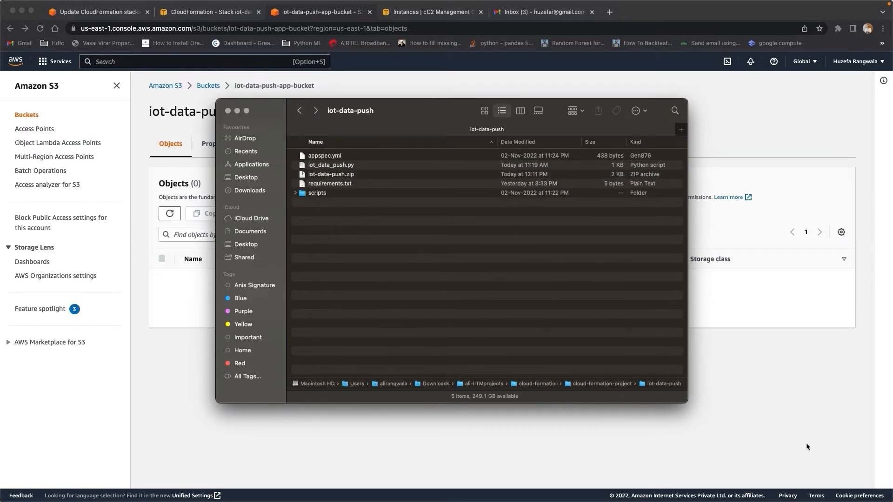
# Step: Return to the iot-data-push-app-bucket page in the browser and upload iot-data-push.zip from the iot-data-push folder
pyautogui.click(818, 412)
pyautogui.click(626, 208)
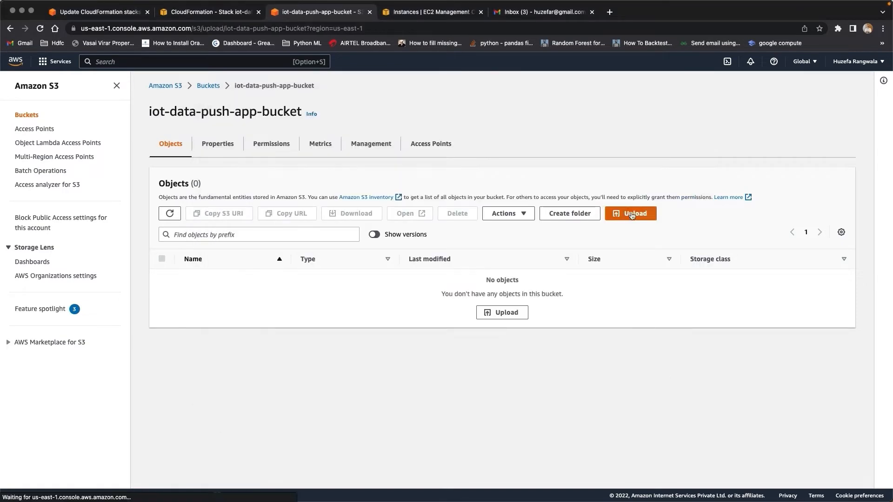
pyautogui.click(320, 200)
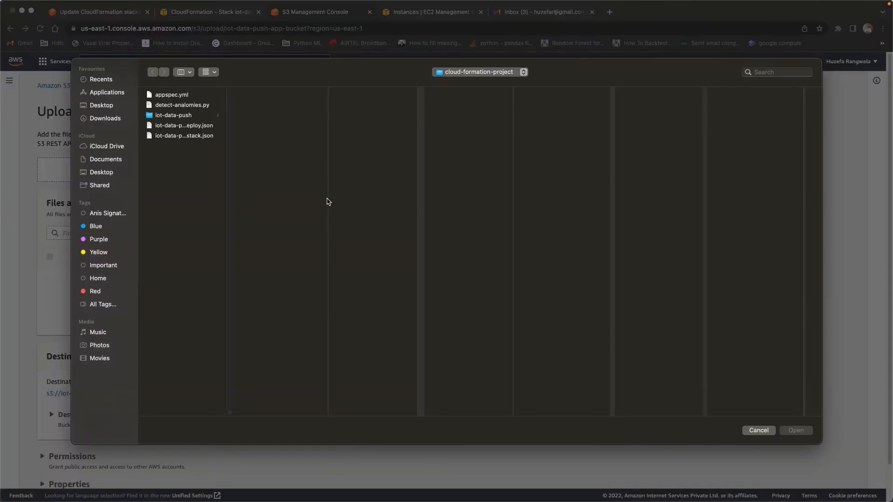
pyautogui.click(171, 116)
pyautogui.click(299, 118)
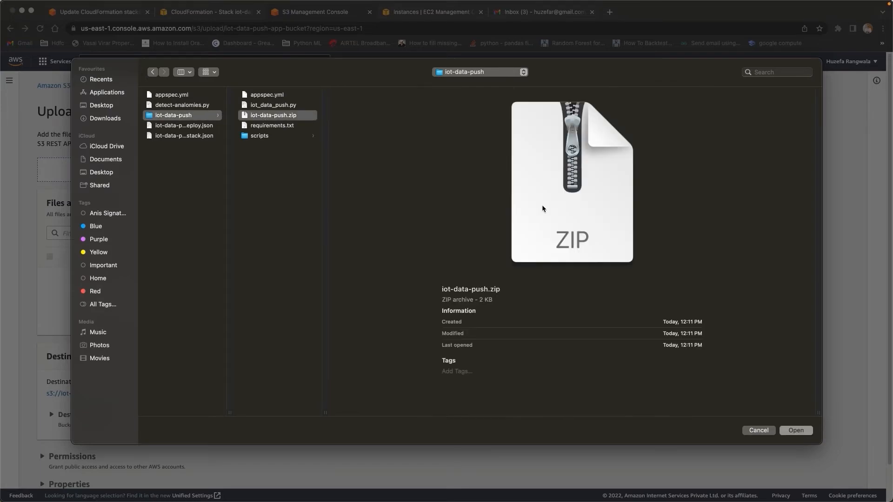
pyautogui.click(796, 431)
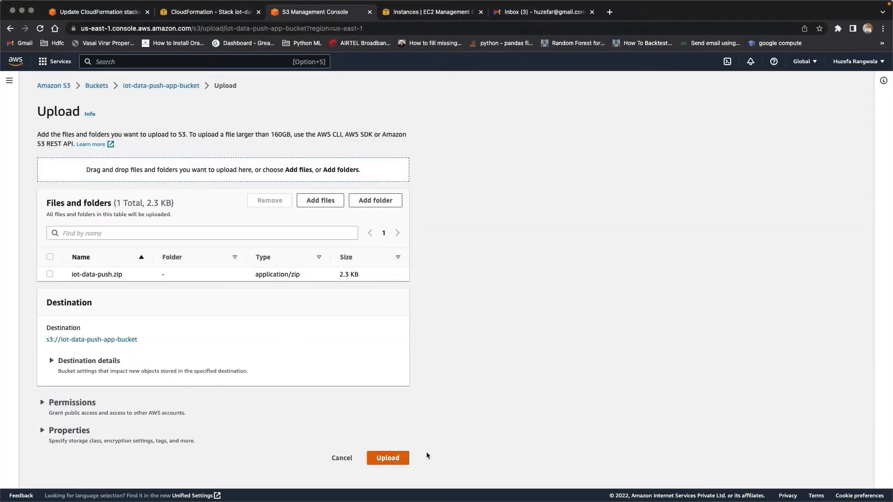
pyautogui.click(390, 459)
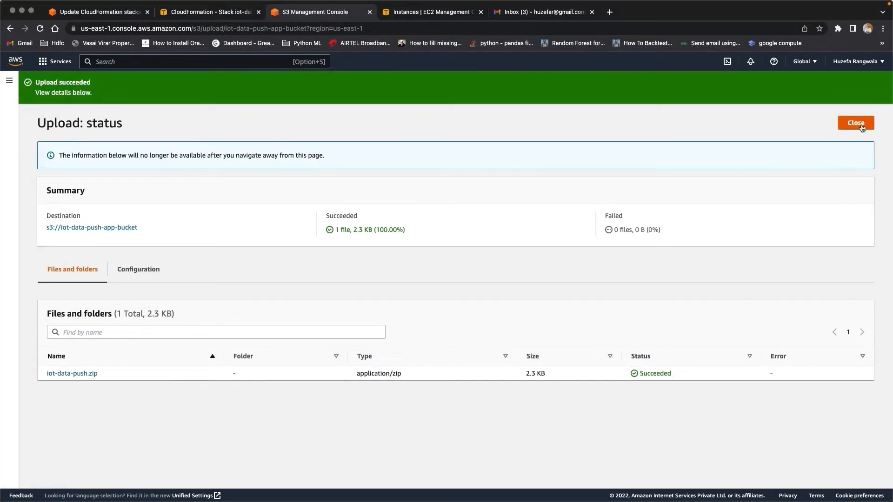
pyautogui.click(860, 123)
# Step: View the list of all S3 buckets and close the S3 page
pyautogui.click(8, 80)
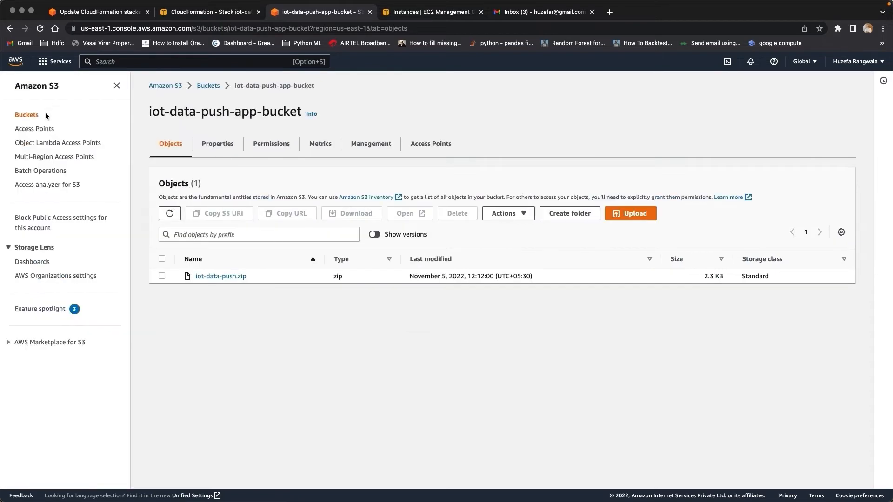
pyautogui.click(28, 116)
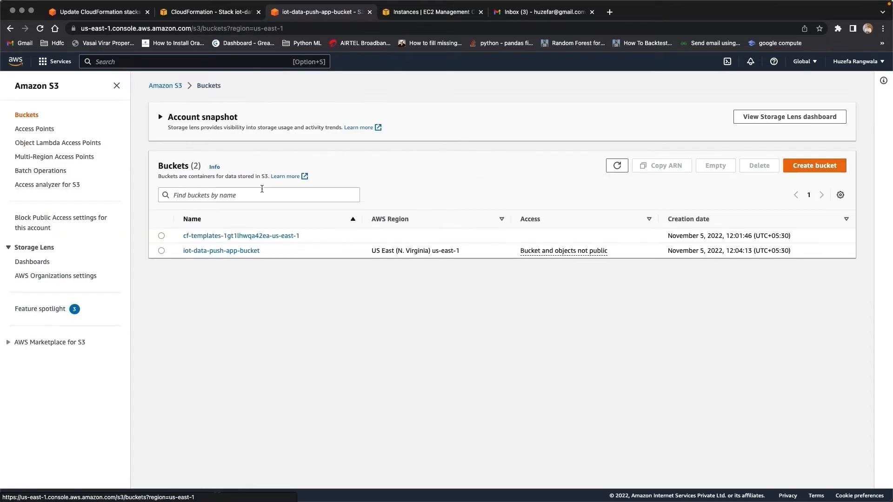
pyautogui.click(369, 12)
# Step: Open the /aws/lambda/anomaly-detection log group from the stack's resources, and return to the resource list
pyautogui.click(198, 409)
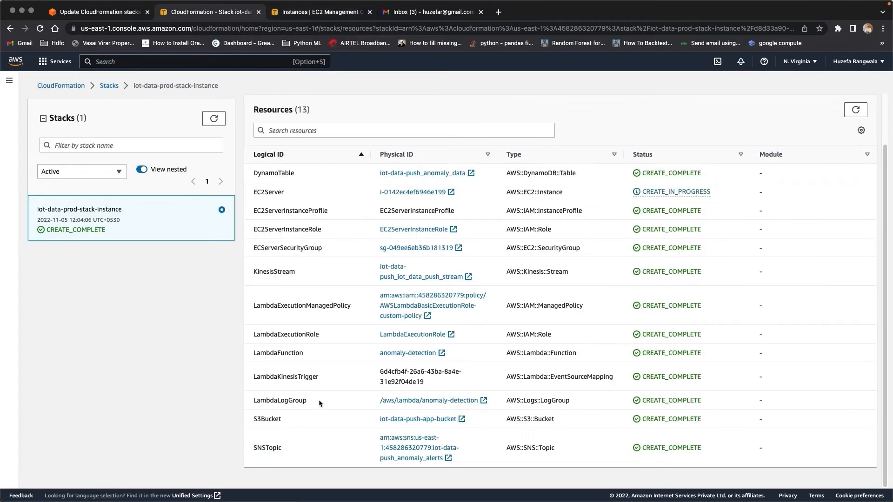
pyautogui.click(414, 401)
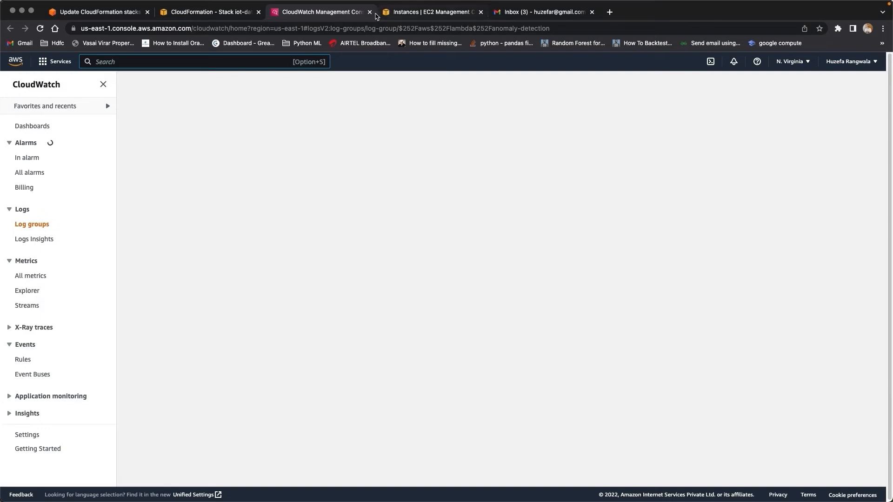
pyautogui.click(370, 12)
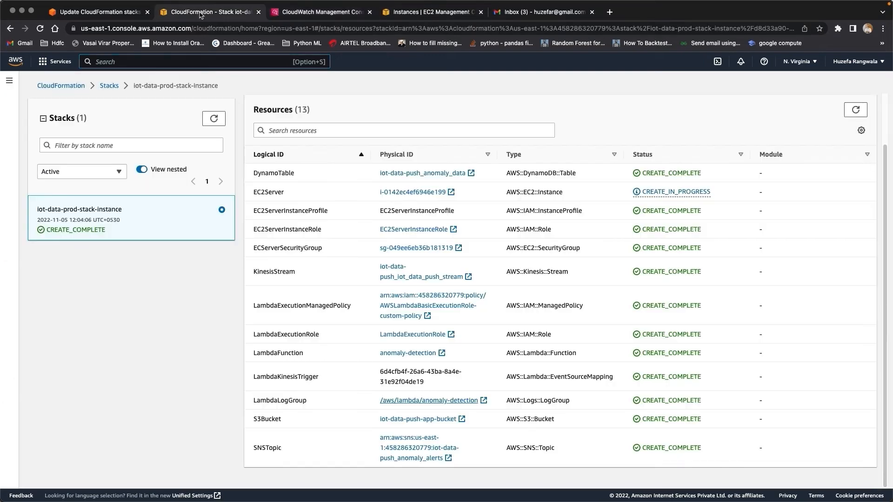
# Step: Open the anomaly-detection Lambda function from the stack's resources and review its index.py code
pyautogui.click(396, 354)
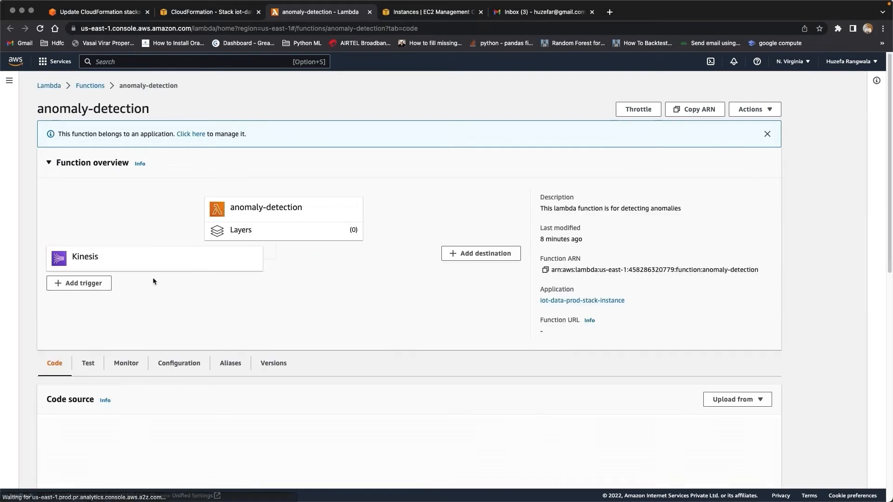
pyautogui.scroll(-10, 379, 405)
pyautogui.scroll(10, 379, 405)
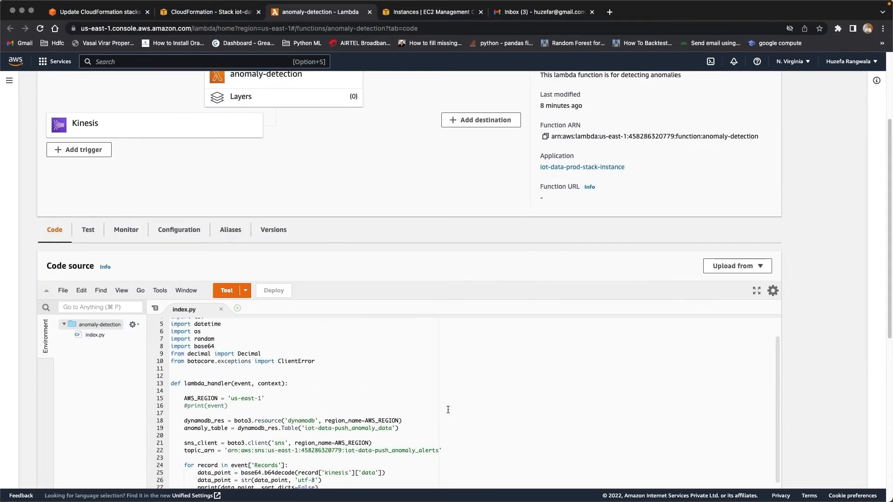
pyautogui.scroll(-6, 508, 407)
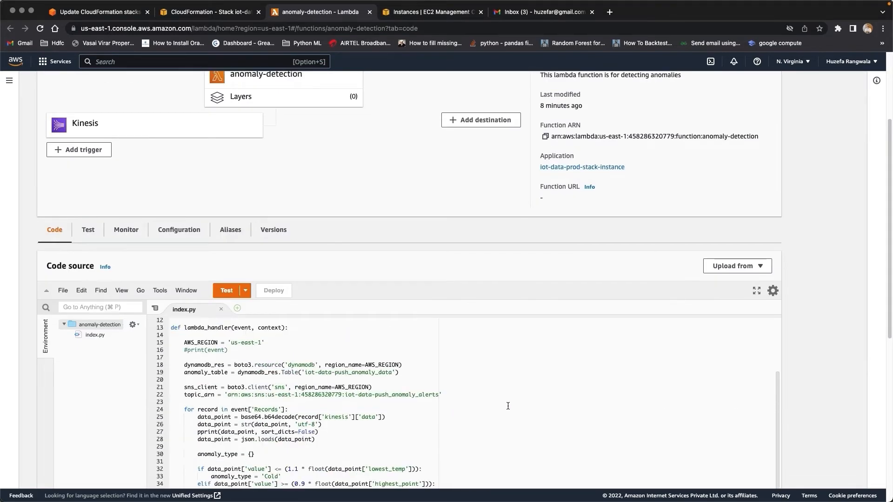
pyautogui.scroll(4, 451, 397)
# Step: Return to the stack's resources, open the iot-data-push_anomaly_alerts SNS topic, and copy its ARN
pyautogui.click(211, 13)
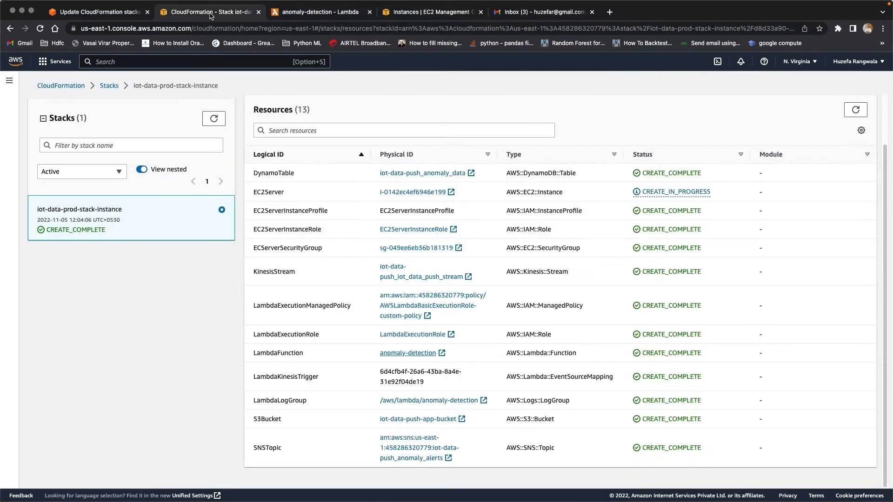
pyautogui.click(393, 454)
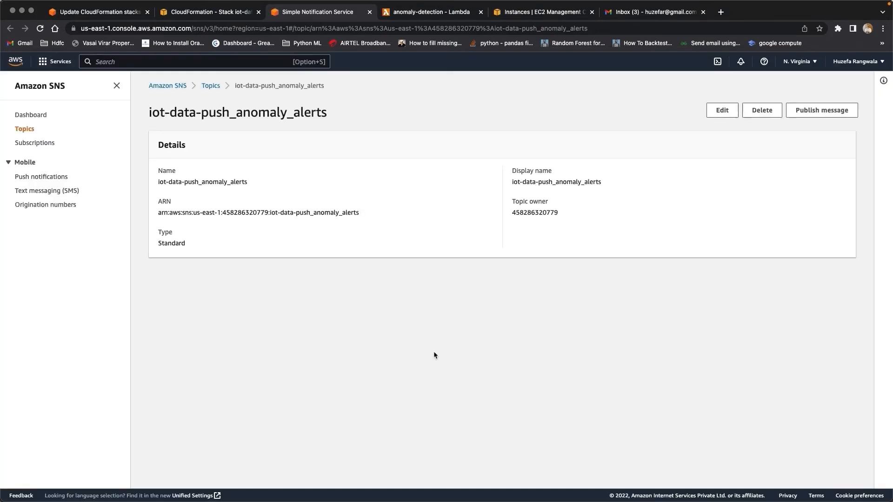
pyautogui.moveTo(155, 216); pyautogui.dragTo(272, 226)
pyautogui.press('super+c')
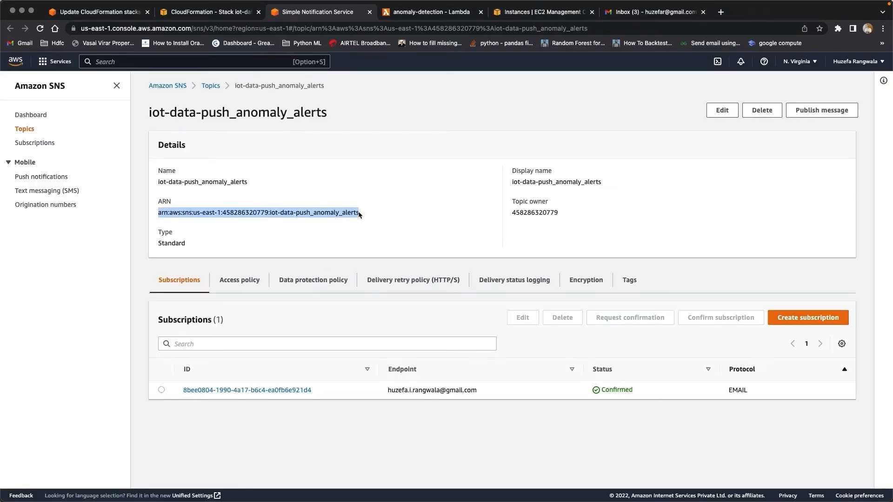
# Step: Return to the anomaly-detection function and highlight the topic_arn value in index.py to compare it with the SNS topic's ARN
pyautogui.click(428, 12)
pyautogui.scroll(-5, 230, 428)
pyautogui.scroll(10, 230, 428)
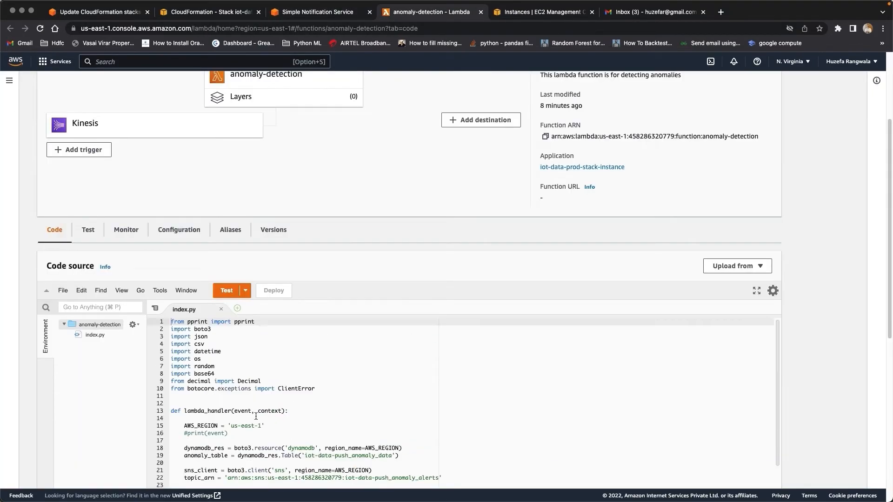
pyautogui.scroll(-2, 230, 428)
pyautogui.moveTo(228, 423); pyautogui.dragTo(440, 423)
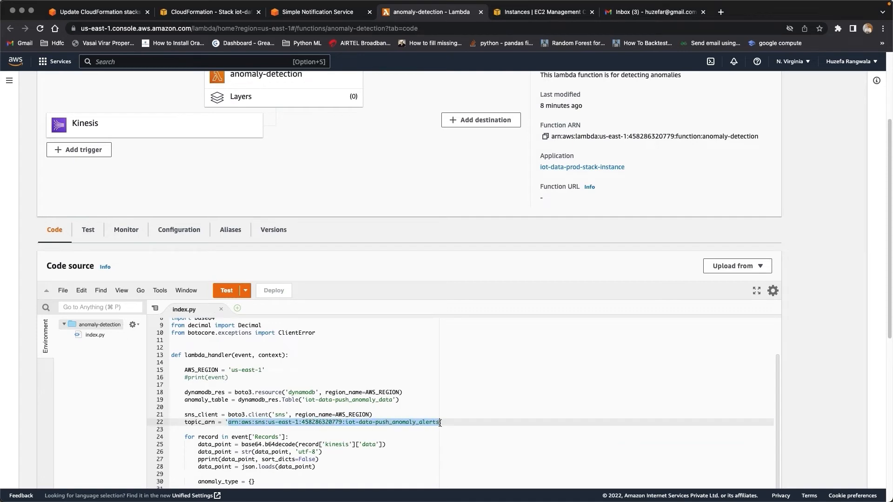
# Step: Replace the topic_arn value in index.py with the copied SNS topic ARN, check the remaining code, and deploy the function
pyautogui.press('super+v')
pyautogui.scroll(-5, 376, 427)
pyautogui.scroll(-5, 376, 427)
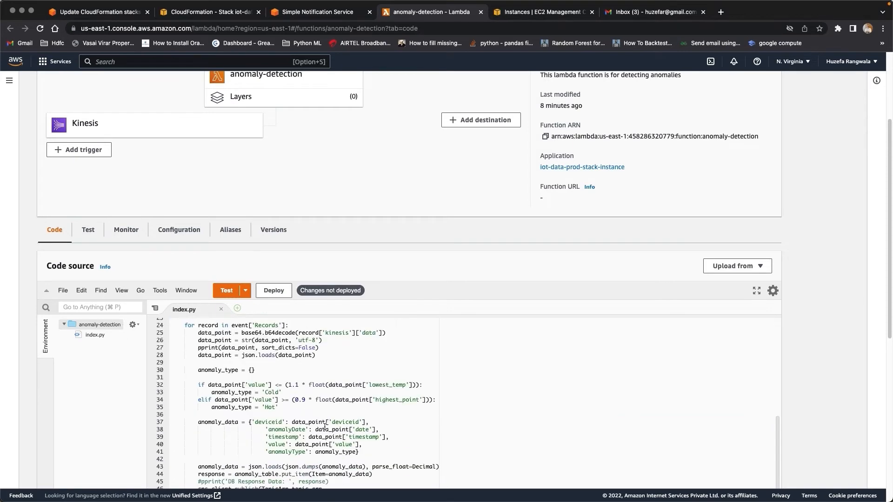
pyautogui.scroll(-2, 326, 426)
pyautogui.scroll(10, 325, 426)
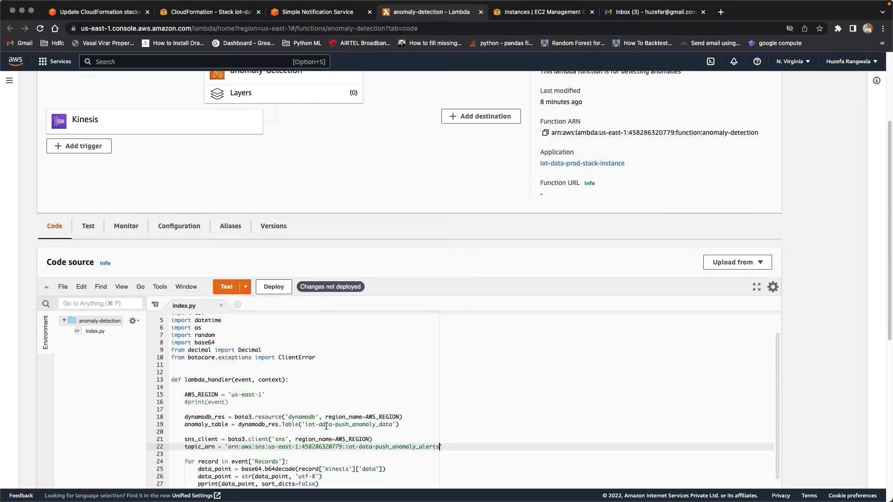
pyautogui.click(278, 290)
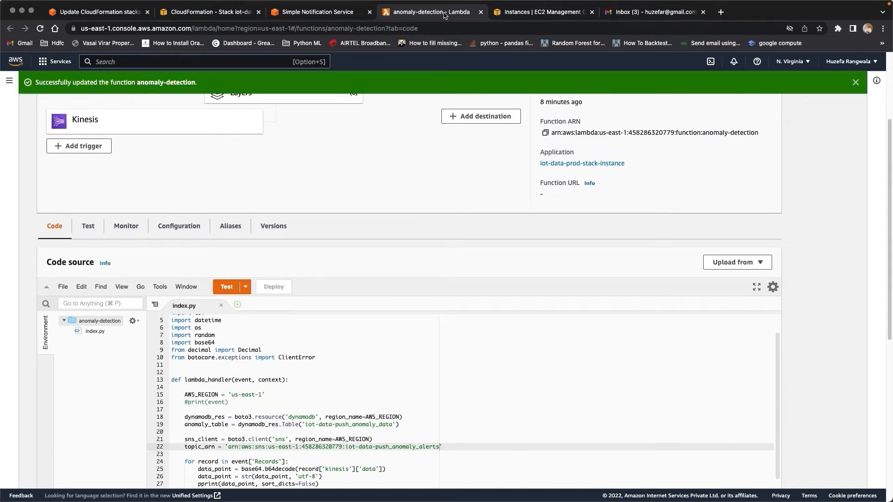
# Step: Close the Lambda function page and review the outputs and resource statuses of the iot-data-prod-stack-instance stack
pyautogui.click(480, 12)
pyautogui.click(318, 12)
pyautogui.click(224, 14)
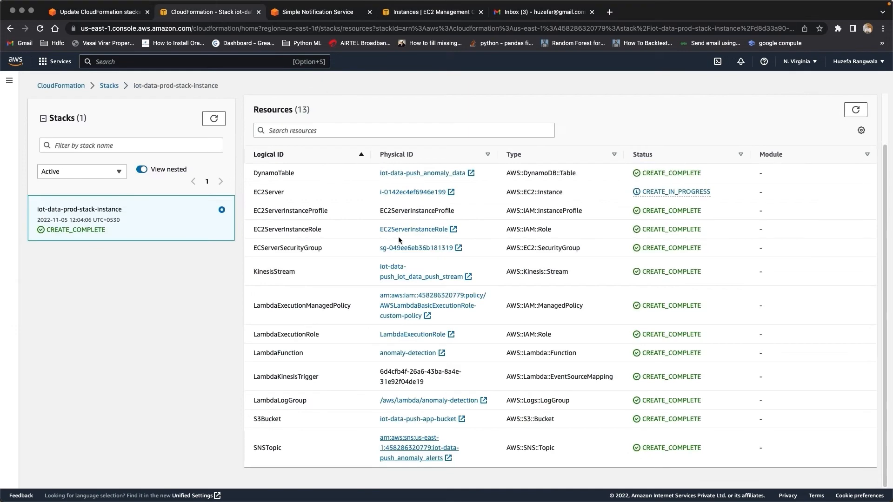
pyautogui.click(392, 131)
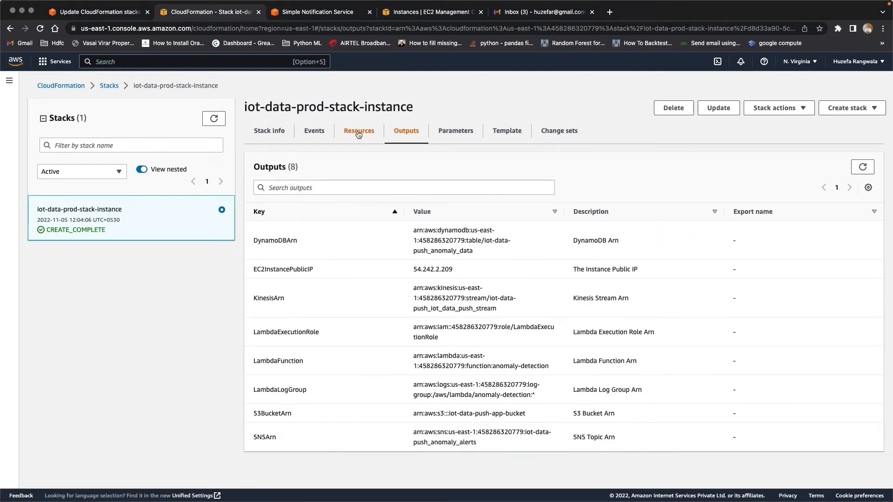
pyautogui.click(359, 133)
pyautogui.scroll(-2, 693, 255)
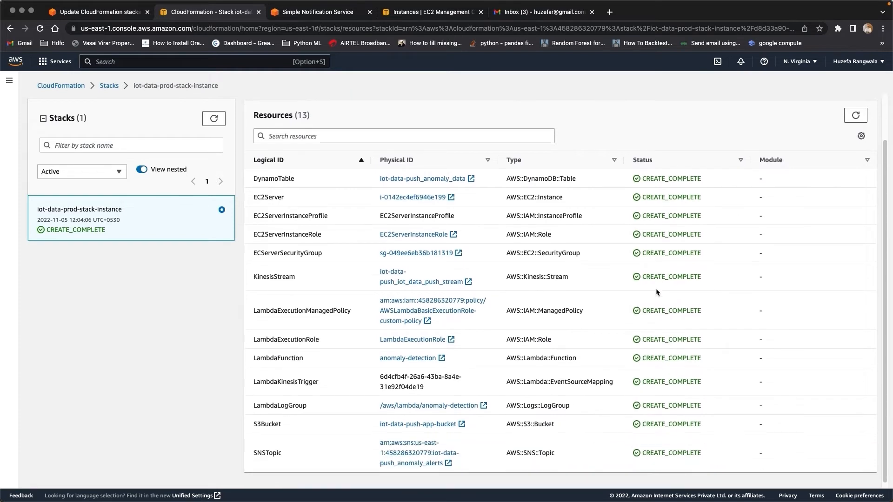
# Step: Open the iot-data-push_anomaly_data DynamoDB table from the stack's resources and explore its items
pyautogui.click(399, 179)
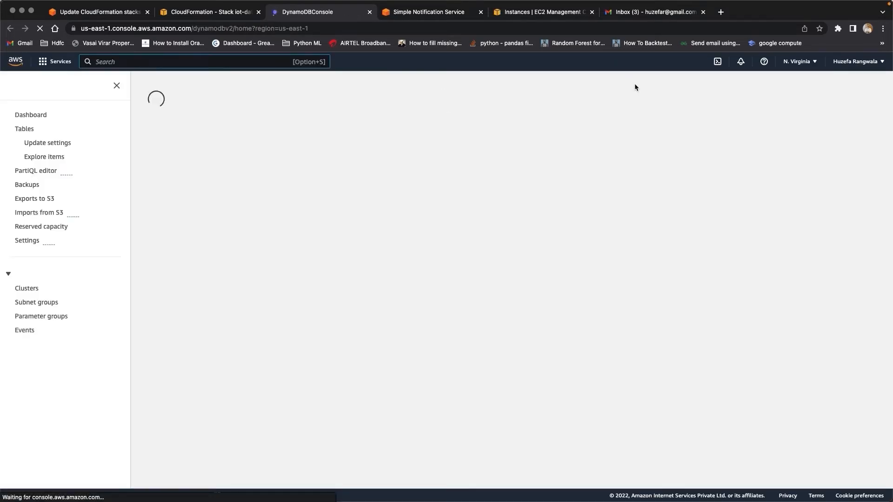
pyautogui.click(26, 131)
pyautogui.click(213, 177)
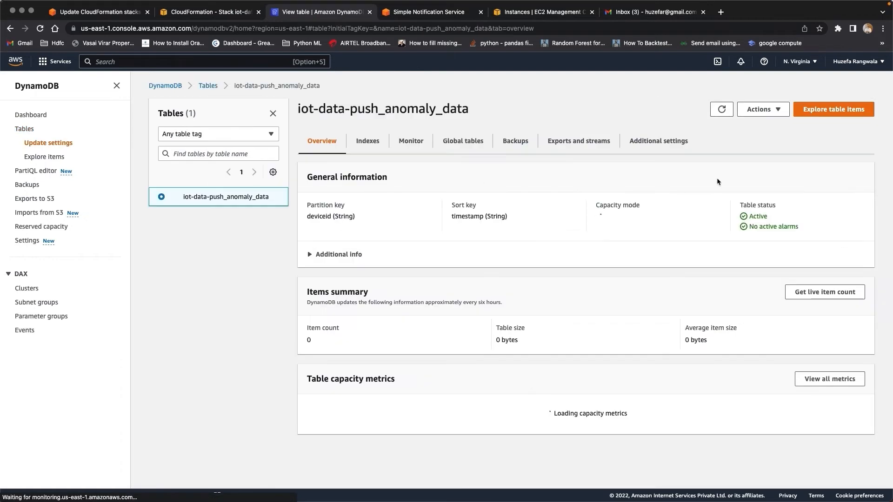
pyautogui.click(833, 109)
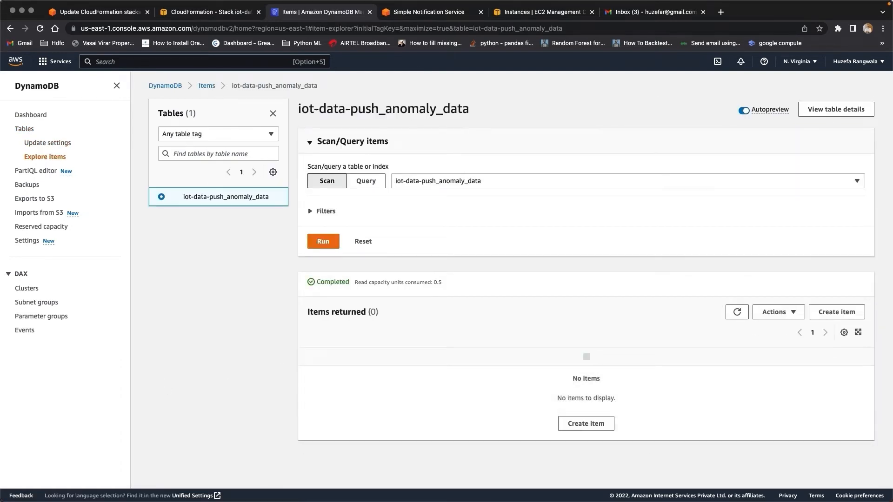
# Step: Switch to Terminal, clear it, move up to the cloud-formation-project folder, and list its path and contents
pyautogui.press('super+Tab')
pyautogui.write('clear')
pyautogui.press('Return')
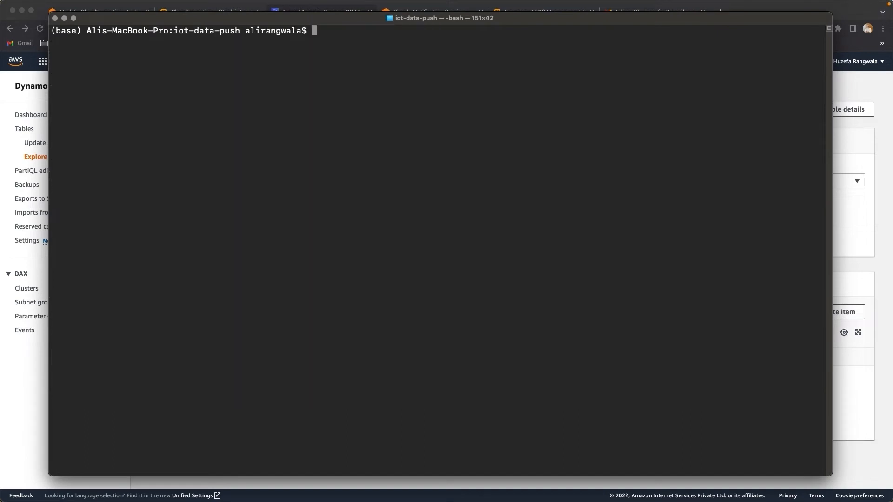
pyautogui.write('cd ..')
pyautogui.press('Return')
pyautogui.write('pwd')
pyautogui.press('Return')
pyautogui.write('cd')
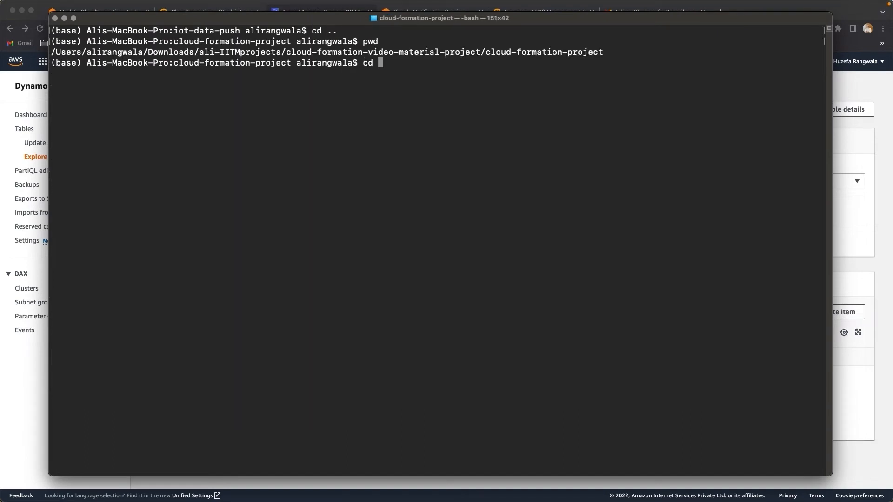
pyautogui.press('BackSpace')
pyautogui.press('BackSpace')
pyautogui.press('BackSpace')
pyautogui.write('ls')
pyautogui.press('Return')
# Step: Move up to the cloud-formation-video-material-project folder and list its files
pyautogui.write('cd ..')
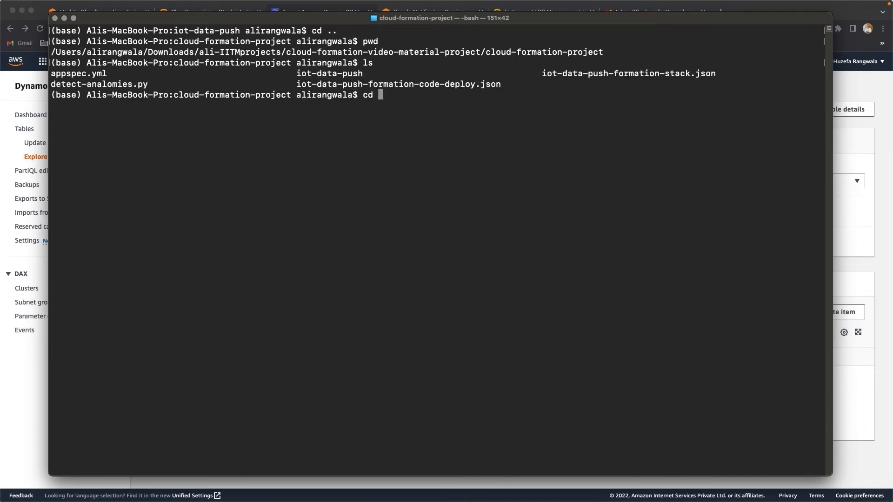
pyautogui.press('Return')
pyautogui.write('ls')
pyautogui.press('Return')
# Step: Enter the start of the SSH command, ssh -i iot-data-push-ec2-key-pair.pem ubuntu@, without running it
pyautogui.write('ssh -i ')
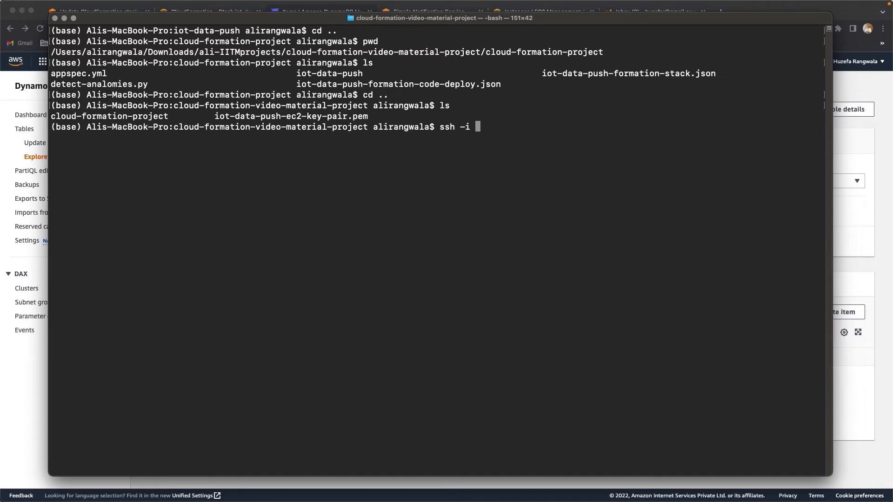
pyautogui.write('iot')
pyautogui.press('Tab')
pyautogui.write('ubutu')
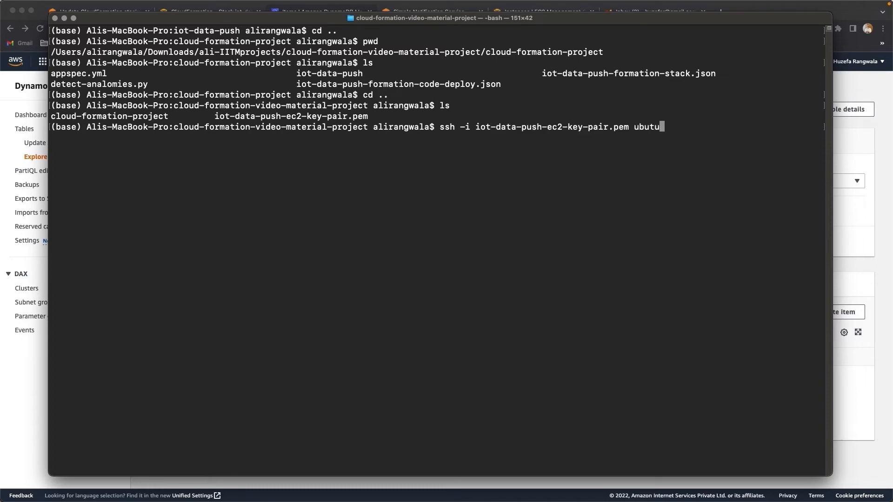
pyautogui.write('@')
pyautogui.press('BackSpace')
pyautogui.press('BackSpace')
pyautogui.press('BackSpace')
pyautogui.write('ntu@')
# Step: Switch to the browser, open the EC2Server instance from the stack's resources, and copy its public IPv4 address
pyautogui.press('super+Tab')
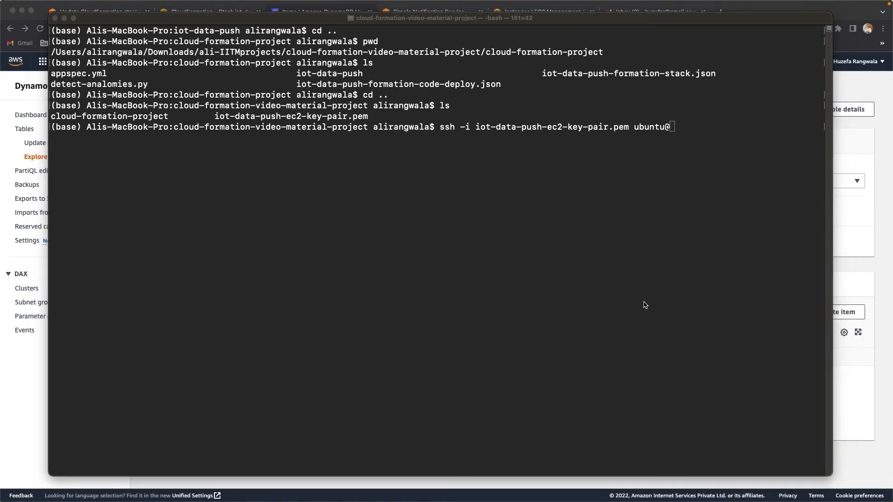
pyautogui.click(634, 302)
pyautogui.click(4, 438)
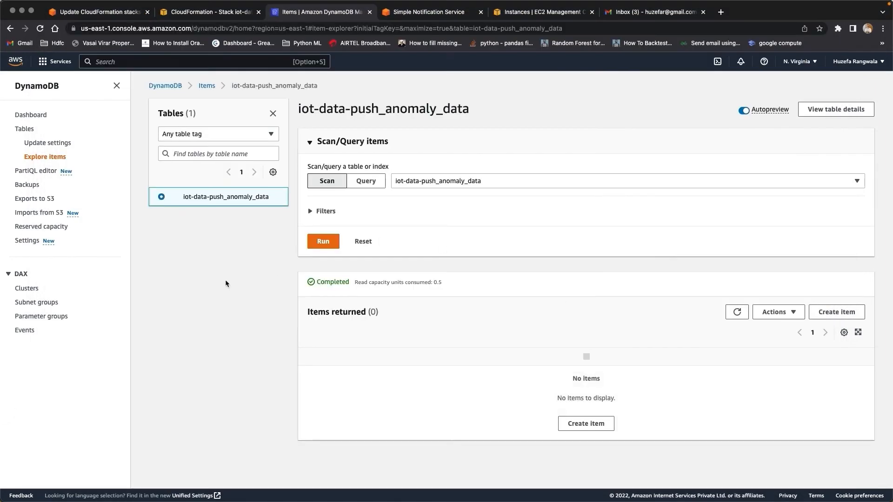
pyautogui.click(179, 13)
pyautogui.click(409, 201)
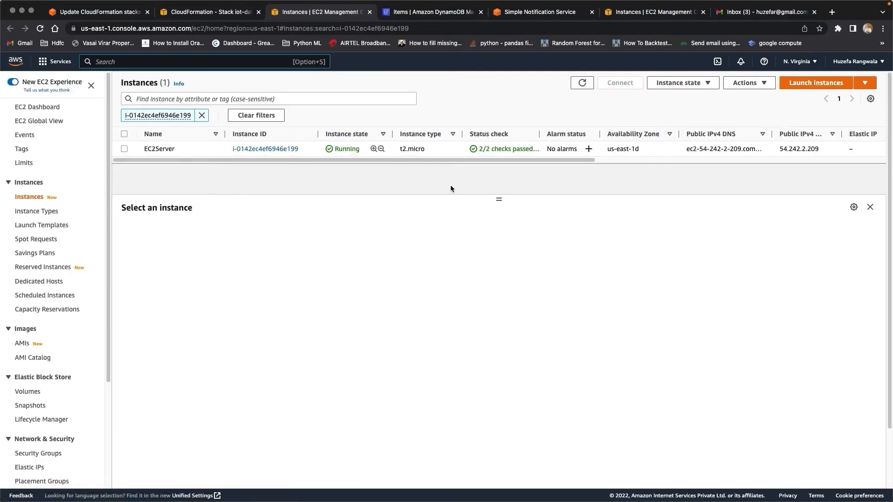
pyautogui.click(137, 148)
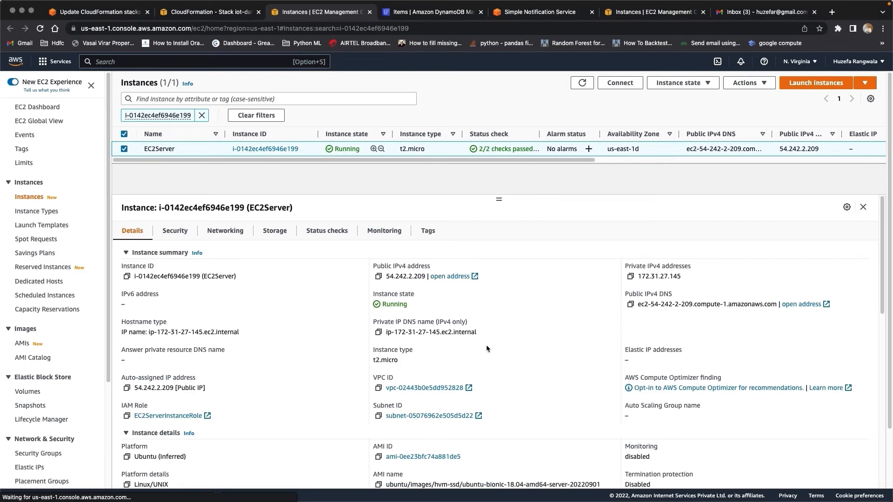
pyautogui.click(378, 276)
# Step: Complete the SSH command in Terminal with the copied IP address, accept the host key, and list the server's home directory
pyautogui.press('super+Tab')
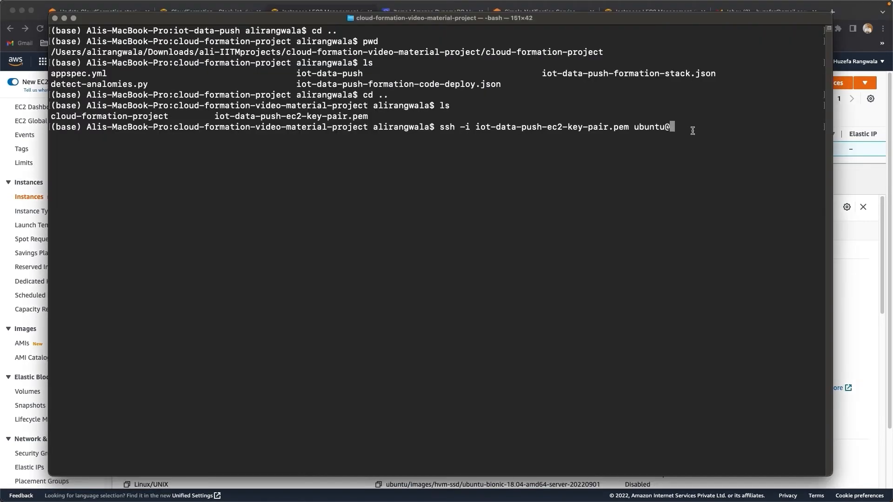
pyautogui.press('super+v')
pyautogui.press('Return')
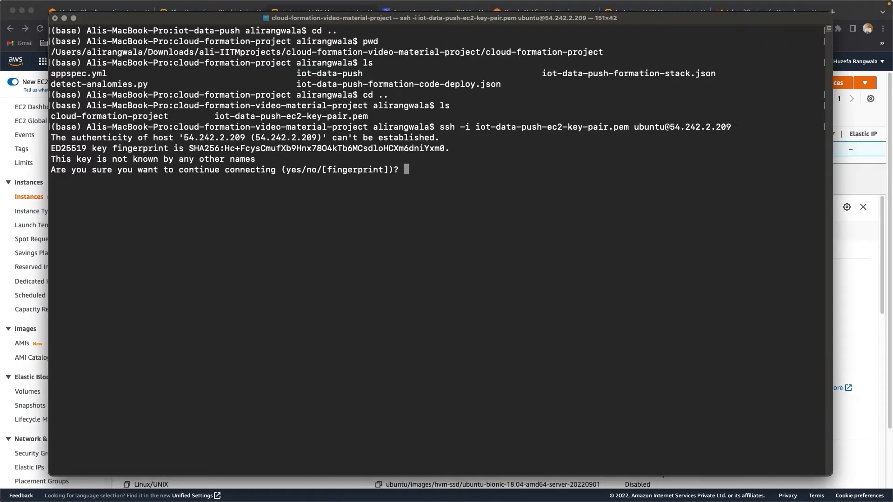
pyautogui.write('yes')
pyautogui.press('Return')
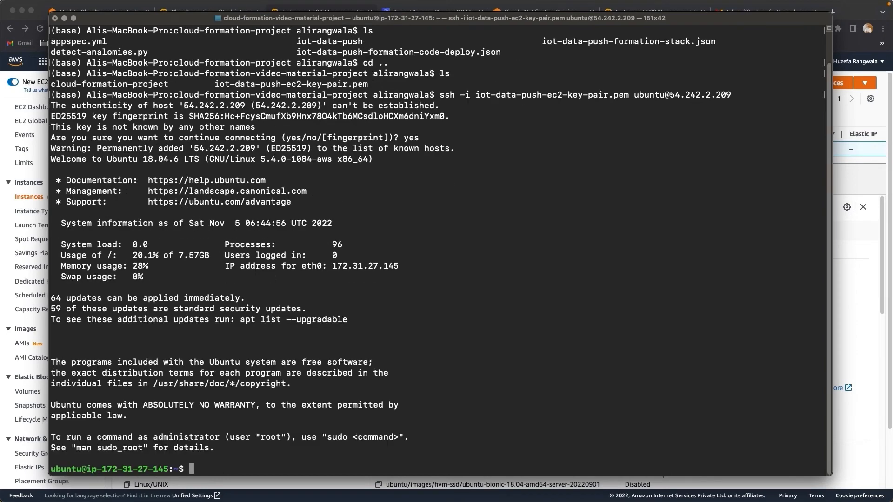
pyautogui.write('ls')
pyautogui.press('Return')
# Step: Return to CloudFormation in the browser and start a new stack that uses an uploaded template file
pyautogui.press('super+Tab')
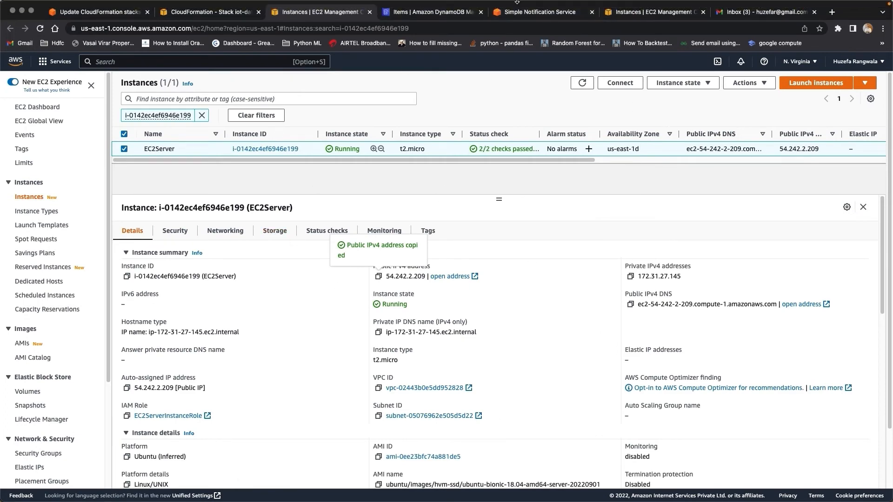
pyautogui.click(210, 12)
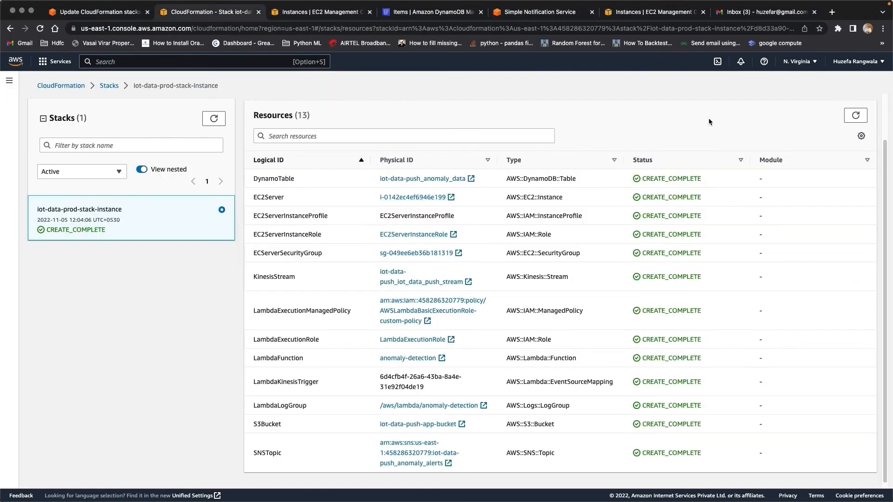
pyautogui.scroll(2, 528, 102)
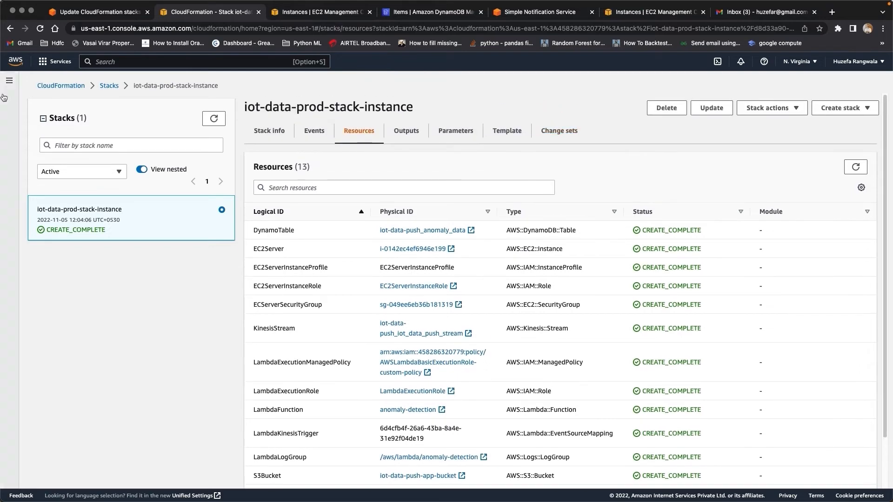
pyautogui.click(61, 86)
pyautogui.click(577, 193)
pyautogui.click(577, 296)
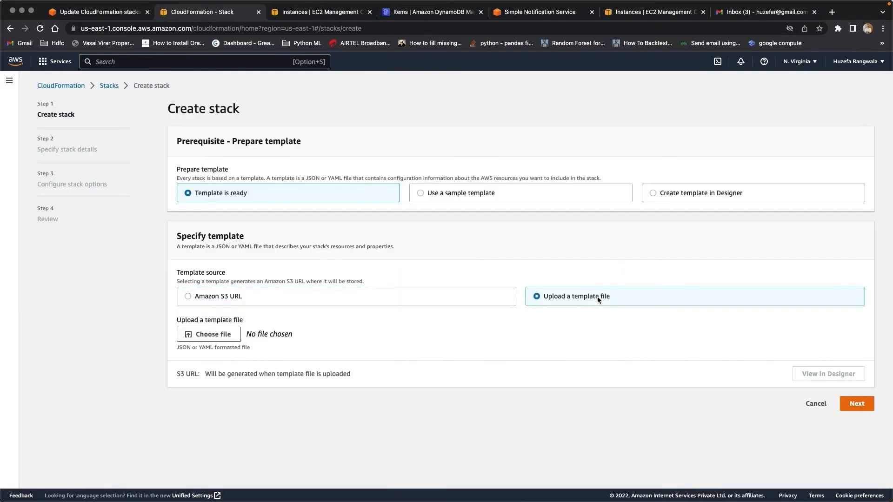
# Step: Upload iot-data-push-formation-code-deploy.json from the cloud-formation-project folder as the template, previewing its contents, and continue to the stack details
pyautogui.click(200, 333)
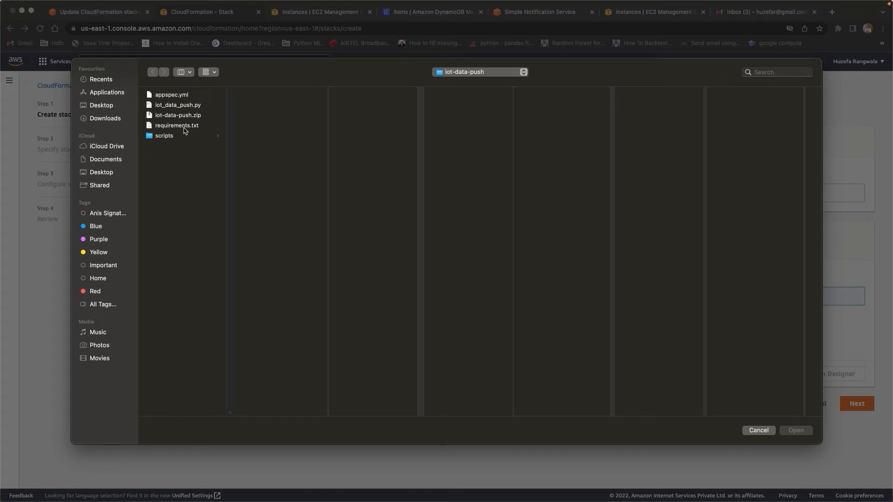
pyautogui.click(525, 73)
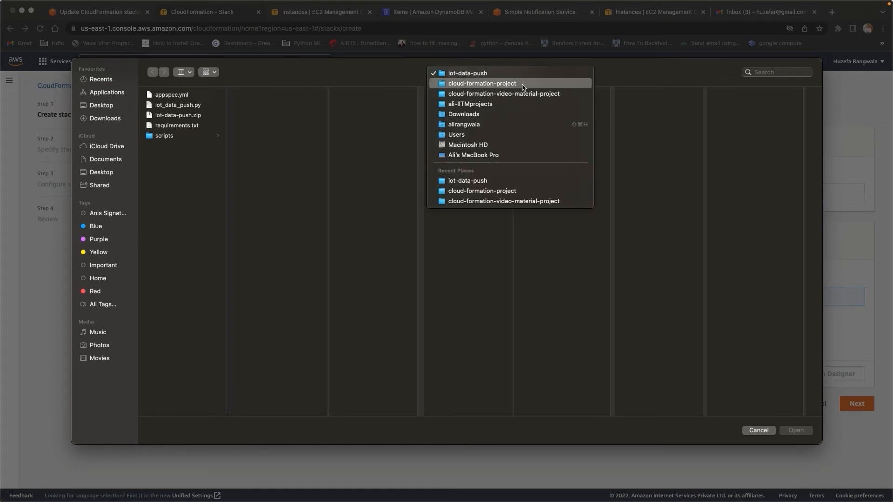
pyautogui.click(524, 82)
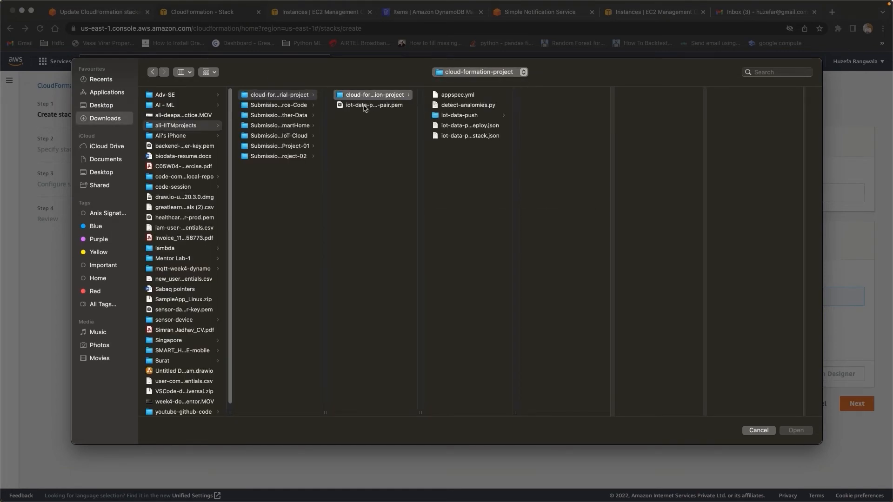
pyautogui.click(468, 125)
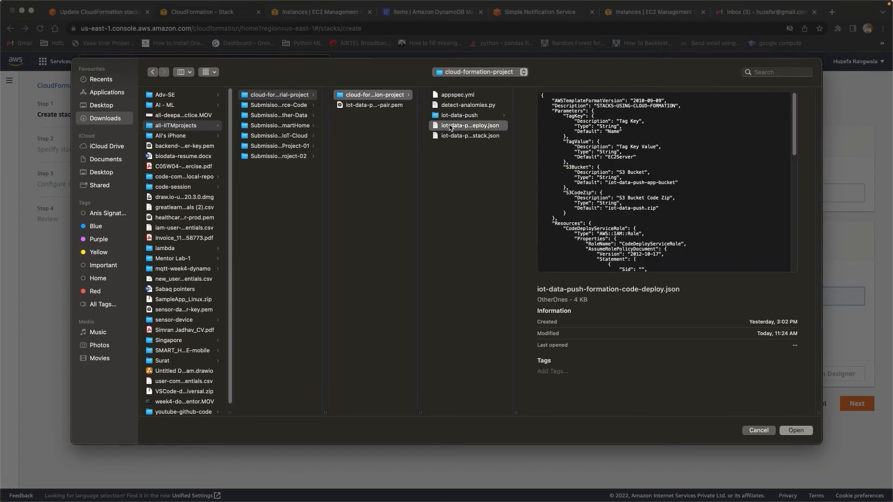
pyautogui.scroll(-3, 797, 129)
pyautogui.moveTo(797, 128); pyautogui.dragTo(807, 257)
pyautogui.click(789, 431)
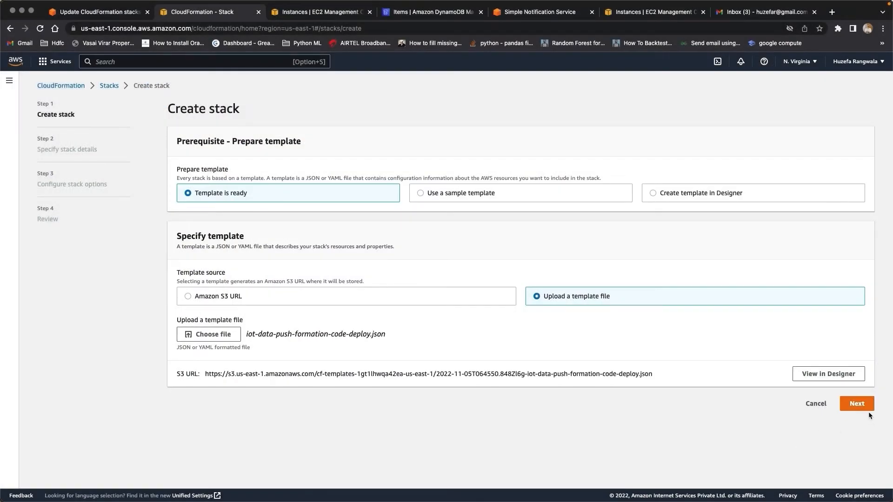
pyautogui.click(852, 404)
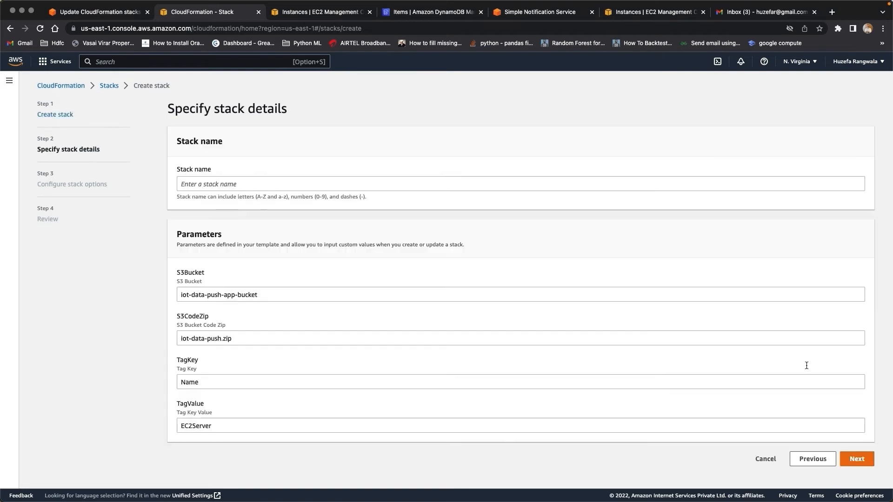
# Step: Name the stack iot-data-prod-stack-deploy-instance, keep the default parameters, and continue to the stack options
pyautogui.click(269, 183)
pyautogui.write('iot-data')
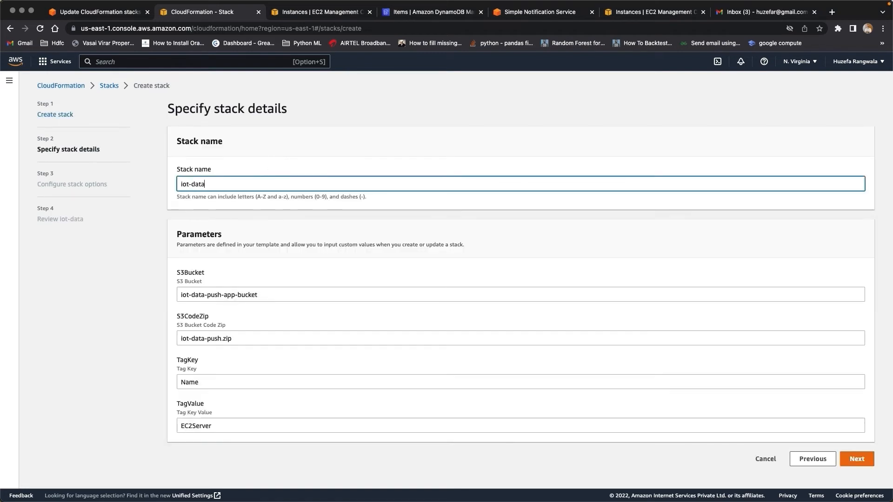
pyautogui.write('-prod-stack-instance')
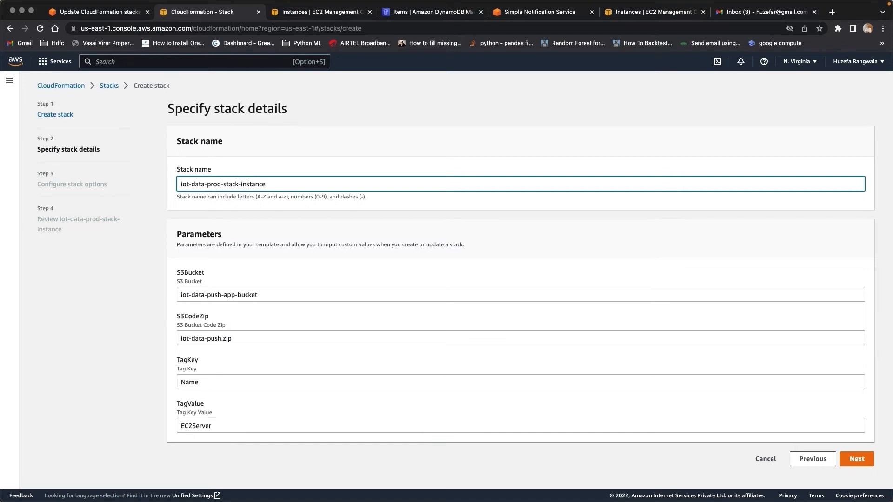
pyautogui.write('deploy-')
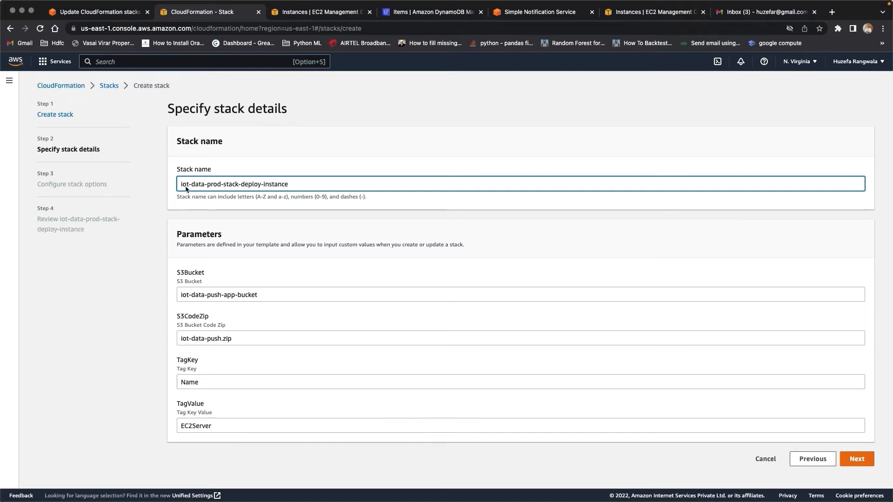
pyautogui.click(134, 448)
pyautogui.click(856, 463)
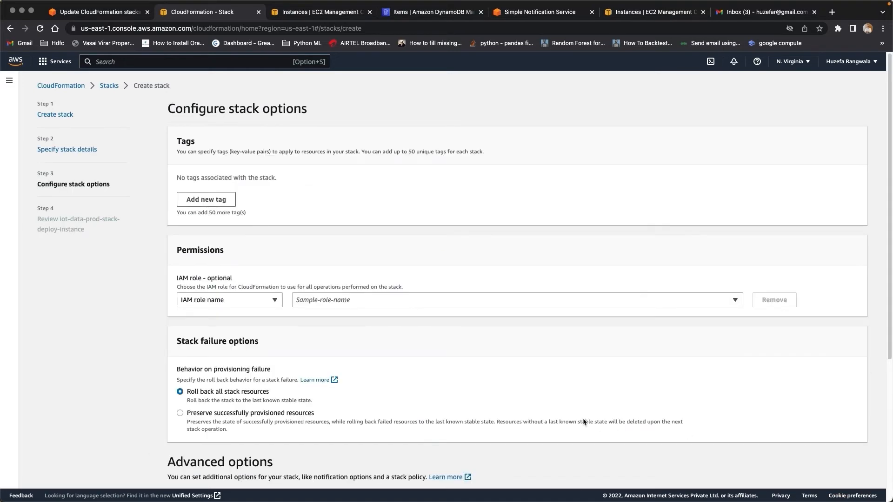
# Step: Keep the default stack options, acknowledge the creation of IAM resources with custom names, and submit the stack
pyautogui.scroll(-5, 584, 421)
pyautogui.click(850, 471)
pyautogui.scroll(-15, 800, 445)
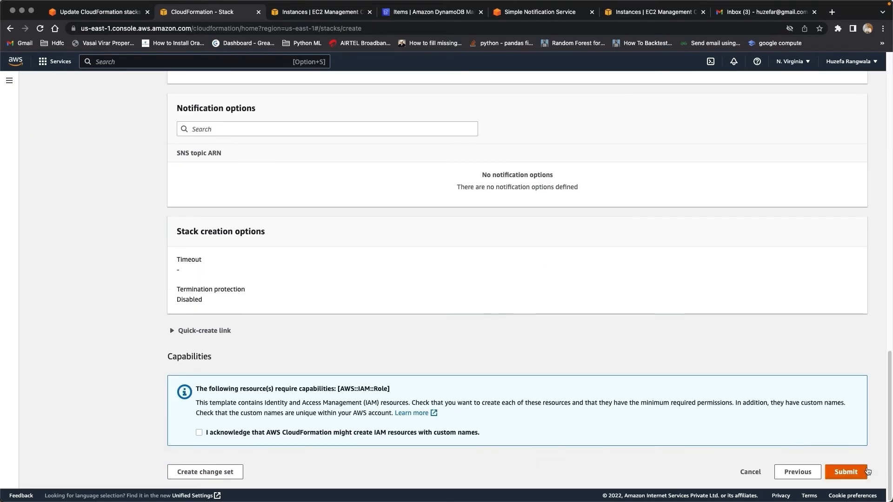
pyautogui.click(199, 432)
pyautogui.click(865, 472)
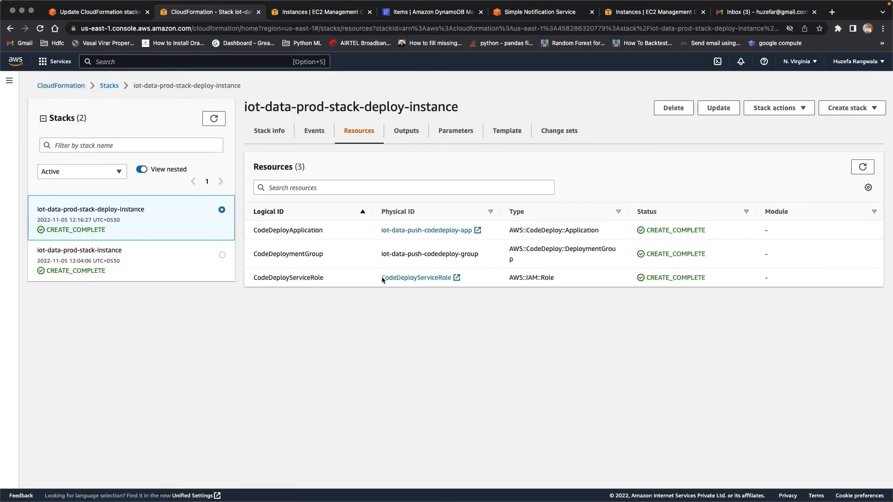
# Step: From the stack's resources, open the iot-data-push-codedeploy-app application and inspect the lifecycle events of its deployment group's deployment
pyautogui.click(441, 232)
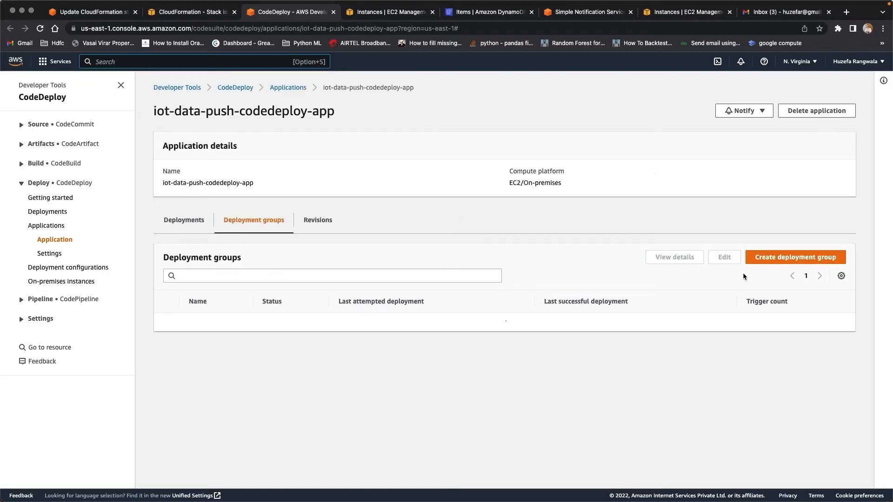
pyautogui.click(204, 328)
pyautogui.scroll(-5, 272, 448)
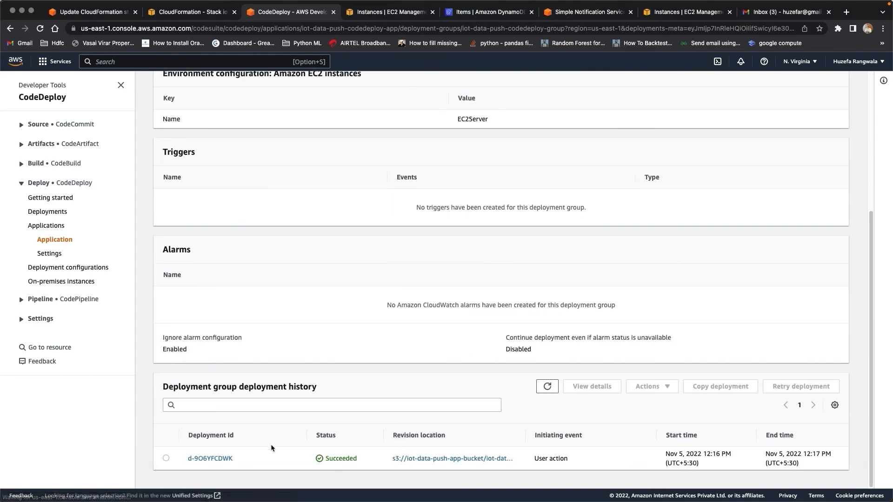
pyautogui.click(214, 459)
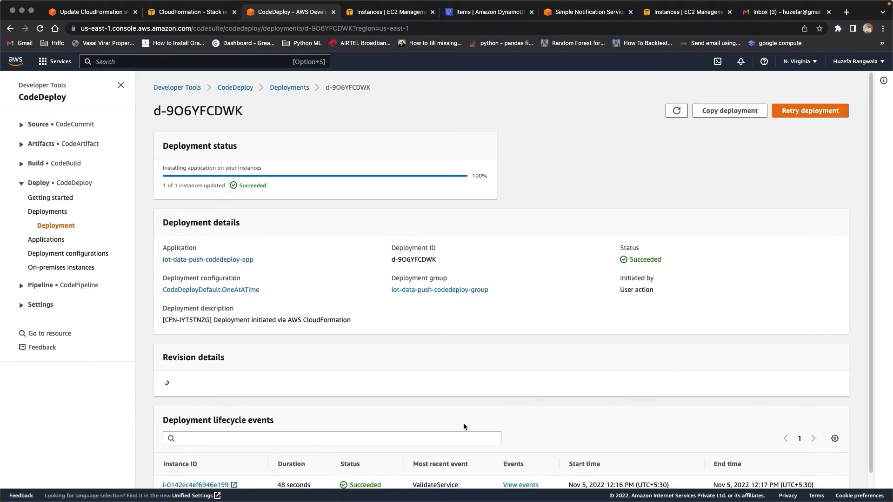
pyautogui.click(519, 466)
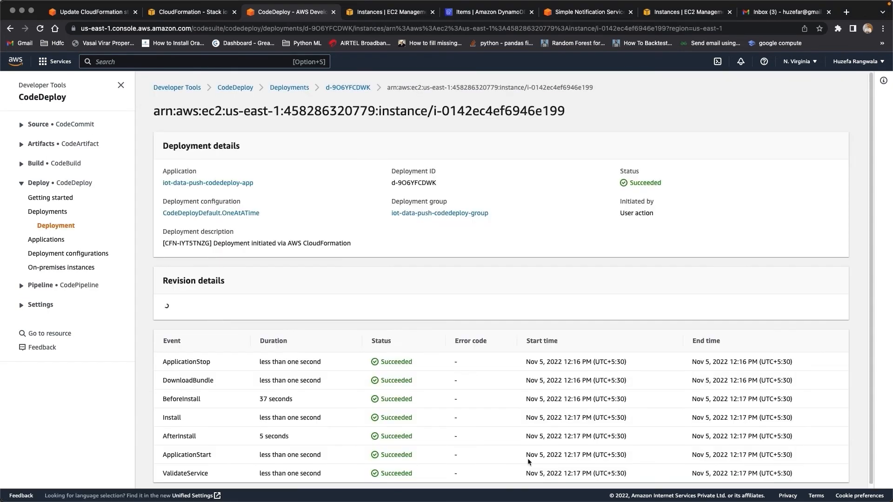
pyautogui.scroll(-1, 535, 446)
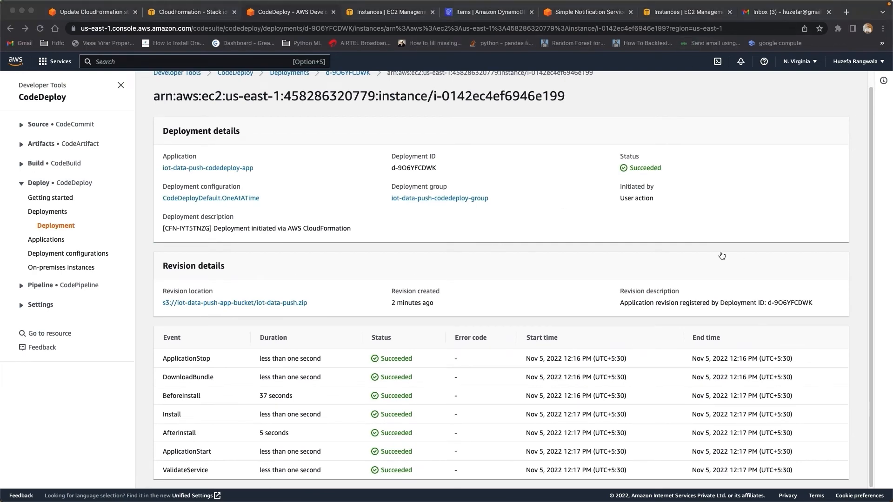
# Step: Switch to Terminal, clear the screen, list the server's home directory, then enter iot-data-push and list its files
pyautogui.press('super+Tab')
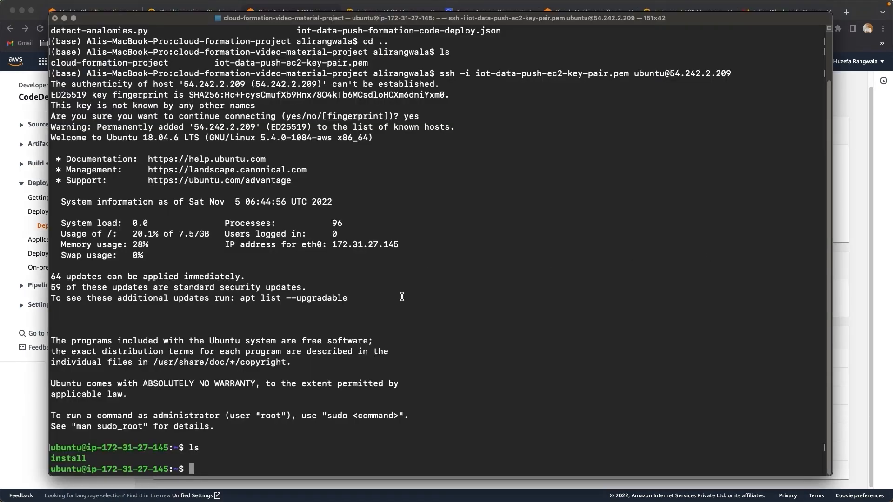
pyautogui.write('clear')
pyautogui.press('Return')
pyautogui.write('ls')
pyautogui.press('Return')
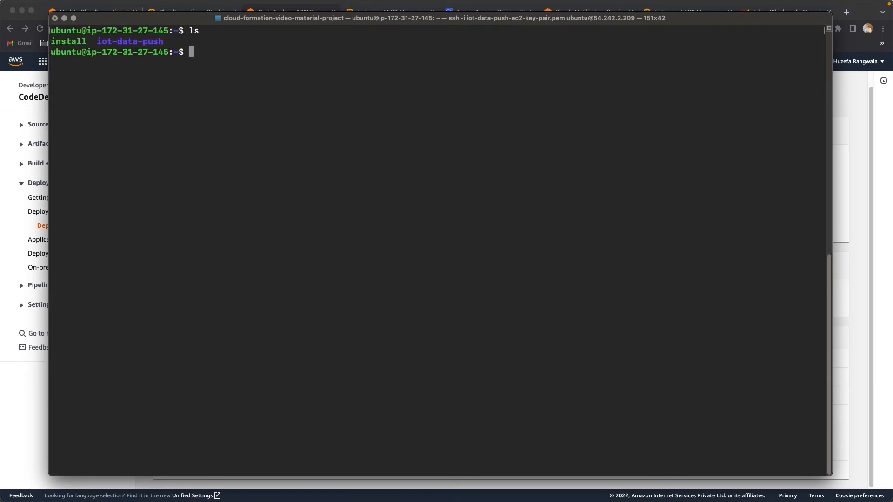
pyautogui.write('cd iot')
pyautogui.press('Tab')
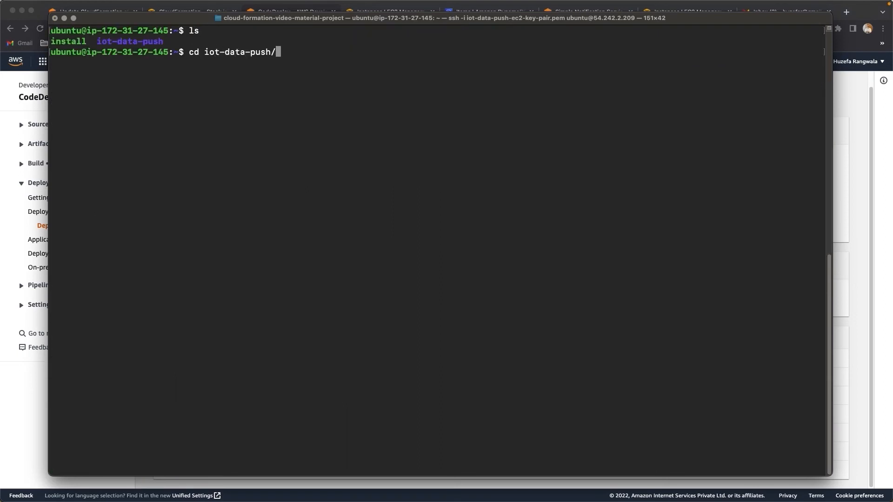
pyautogui.press('Return')
pyautogui.write('ls')
pyautogui.press('Return')
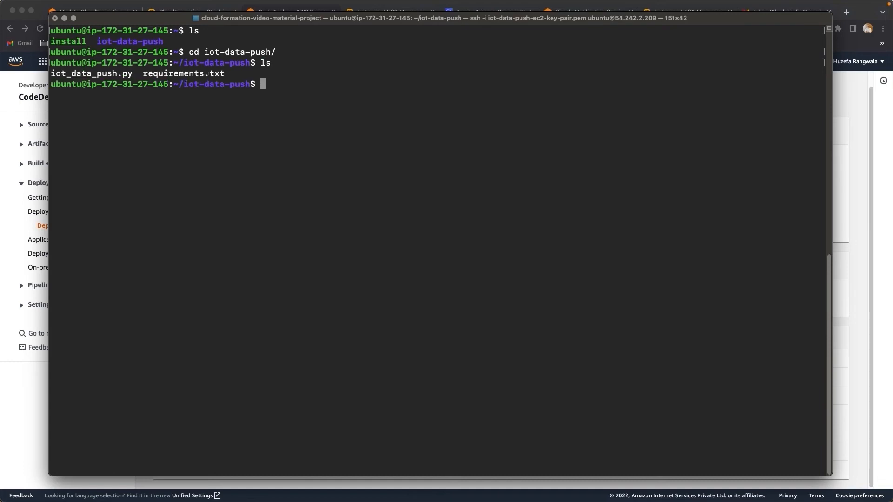
# Step: Run iot_data_push.py with python3 to start pushing data to the Kinesis stream
pyautogui.write('python3 iot')
pyautogui.press('Tab')
pyautogui.press('BackSpace')
pyautogui.press('Return')
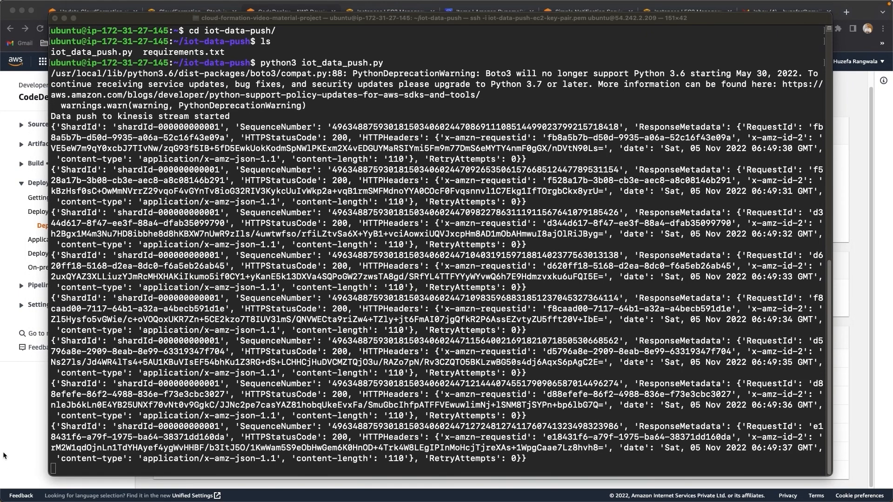
# Step: Return to the browser and look through the open CloudFormation, DynamoDB and CodeDeploy console pages
pyautogui.click(5, 456)
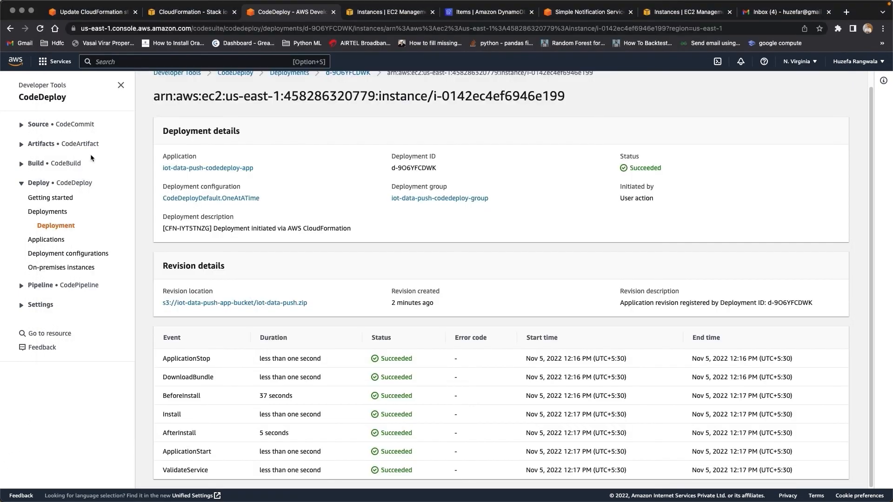
pyautogui.click(191, 12)
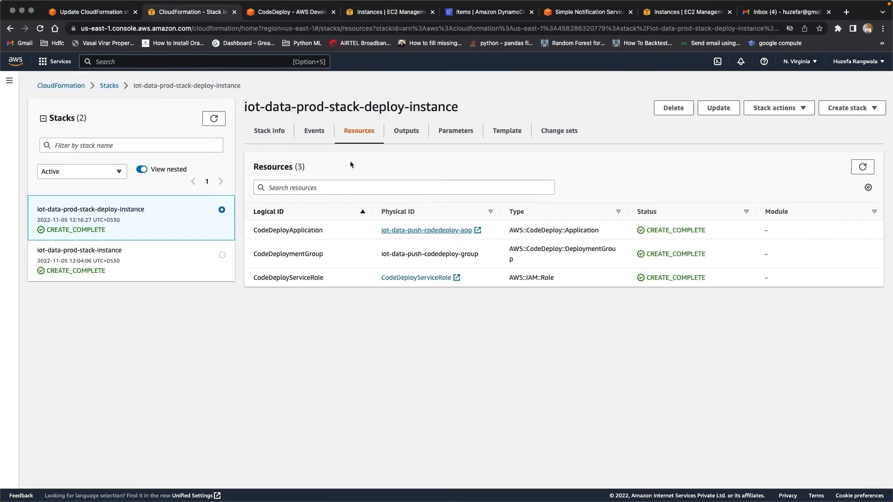
pyautogui.click(609, 12)
pyautogui.click(491, 14)
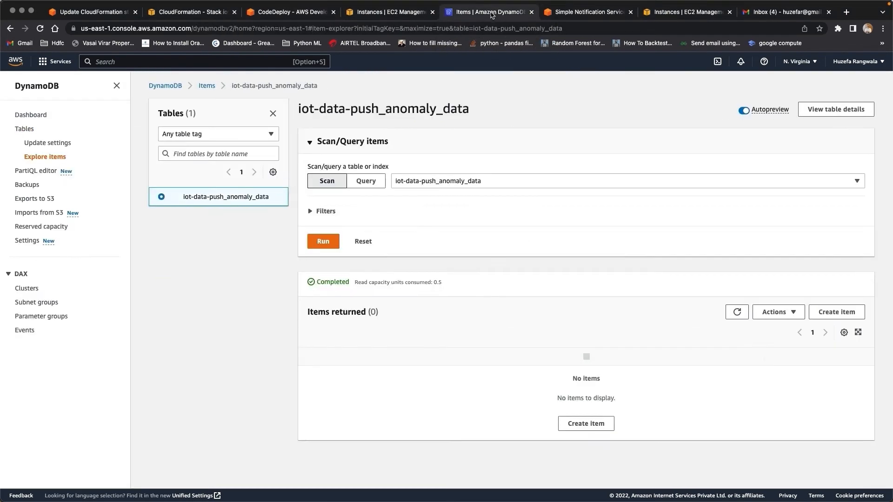
pyautogui.click(391, 11)
pyautogui.click(291, 12)
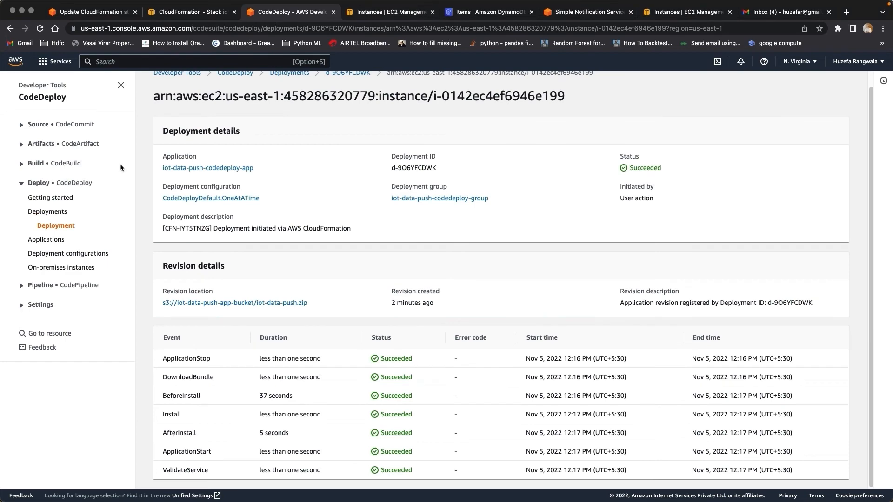
# Step: Go to the DynamoDB service, open the iot-data-push_anomaly_data table, and look through its items
pyautogui.click(56, 61)
pyautogui.click(239, 203)
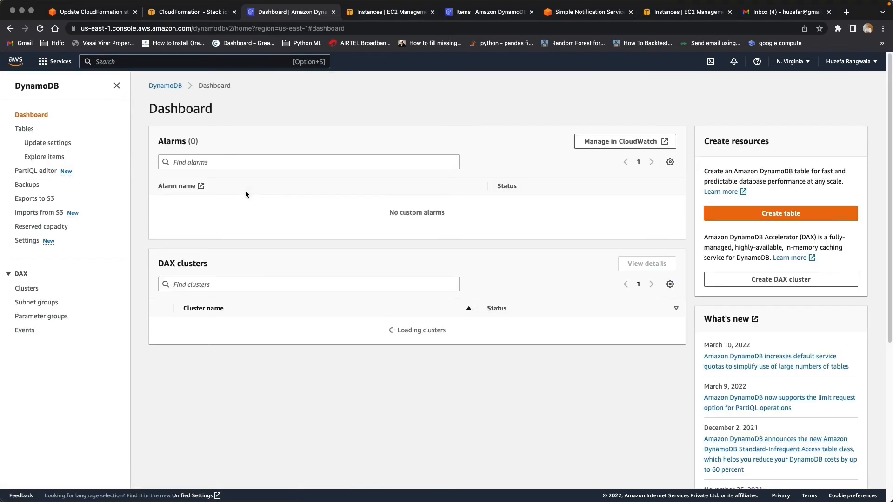
pyautogui.click(24, 129)
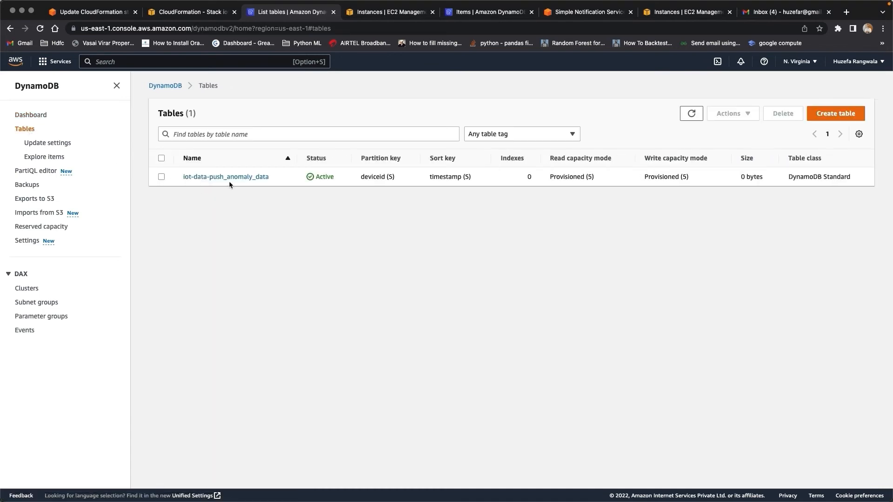
pyautogui.click(230, 178)
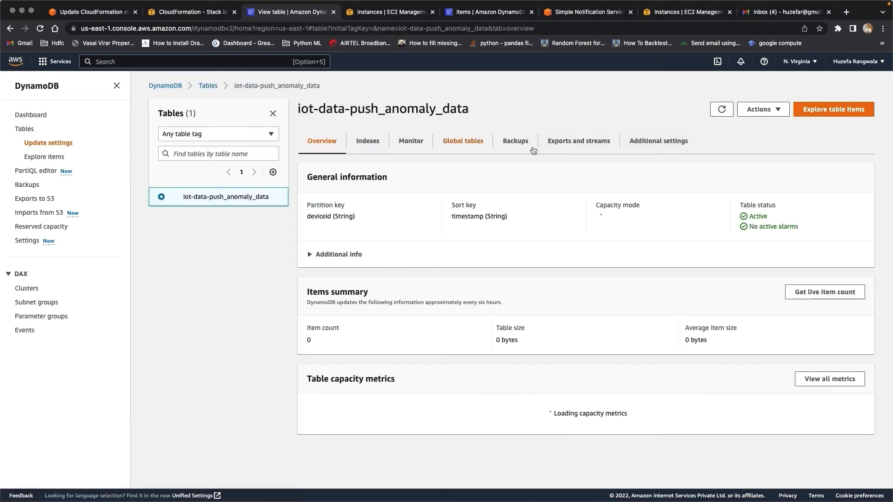
pyautogui.click(835, 109)
pyautogui.scroll(-5, 432, 380)
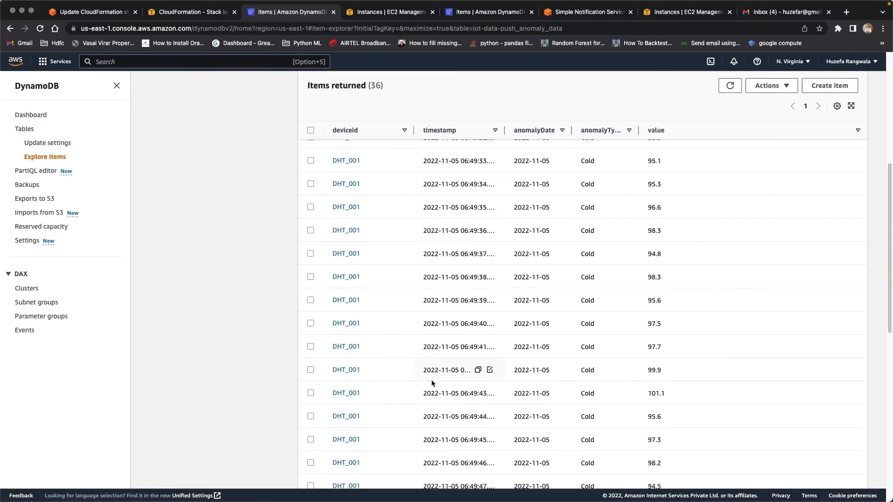
pyautogui.scroll(6, 431, 380)
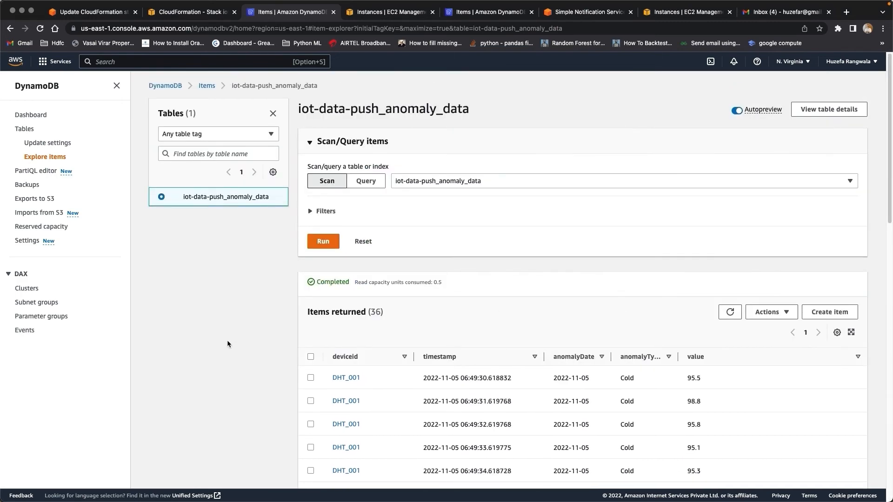
pyautogui.scroll(-6, 228, 339)
pyautogui.scroll(7, 231, 335)
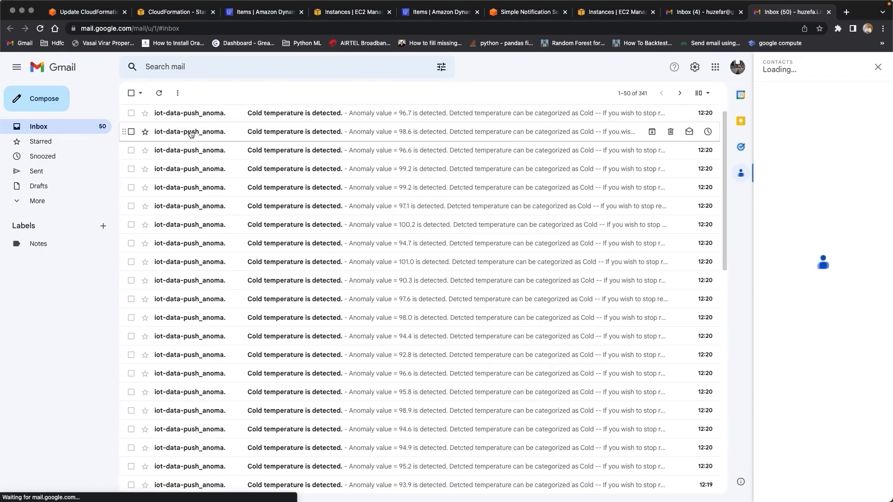
# Step: Read one of the cold temperature alert e-mails in the Gmail inbox and return to the message list
pyautogui.click(191, 134)
pyautogui.click(131, 92)
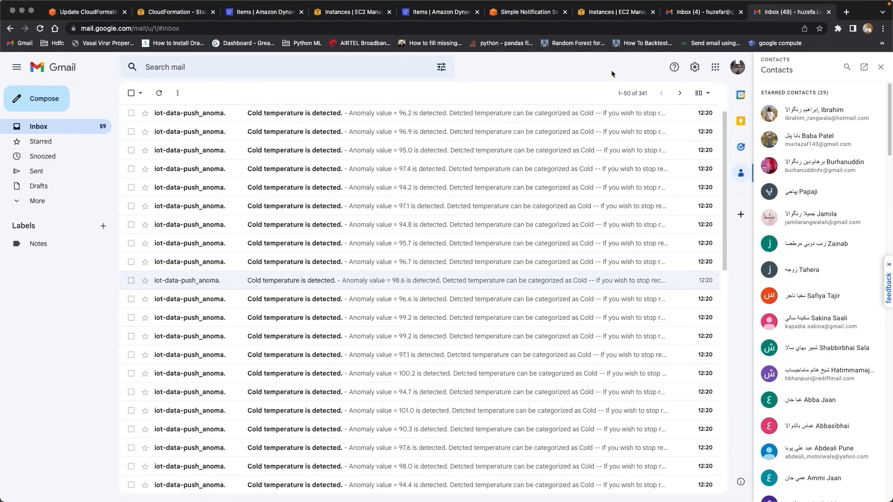
# Step: Switch to Terminal, stop the running data push script, and clear the screen
pyautogui.press('super+Tab')
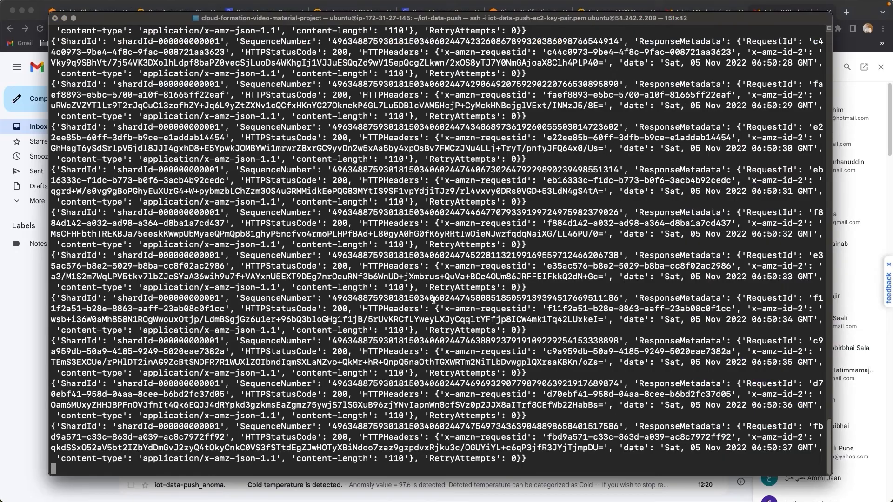
pyautogui.hotkey('ctrl', 'c')
pyautogui.press('Return')
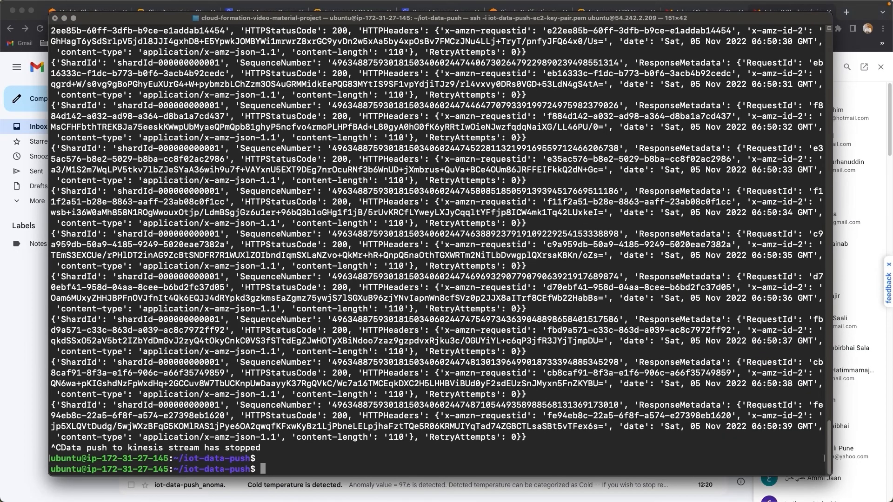
pyautogui.write('clear')
pyautogui.press('Return')
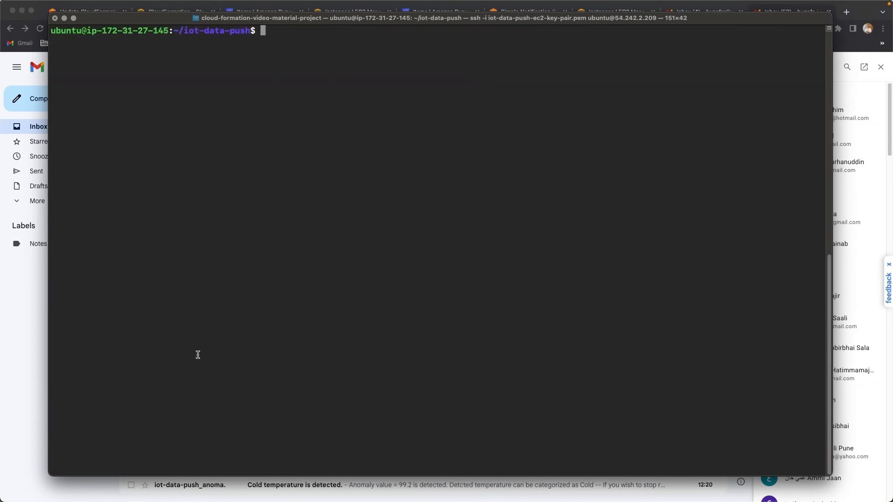
# Step: Return to the Gmail inbox and delete all messages on the current page
pyautogui.click(32, 335)
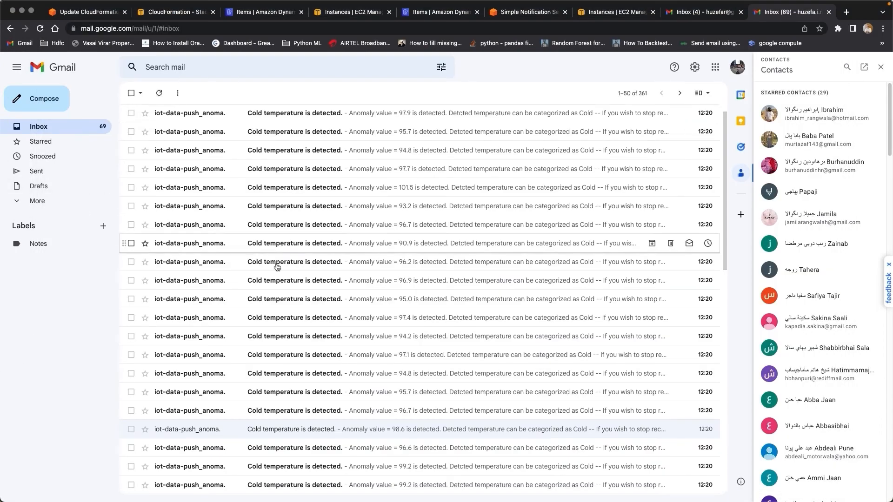
pyautogui.click(131, 93)
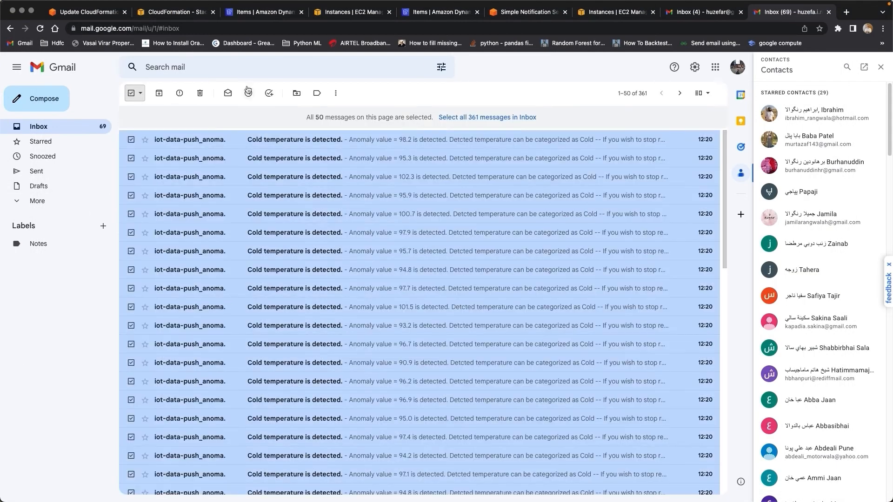
pyautogui.click(200, 93)
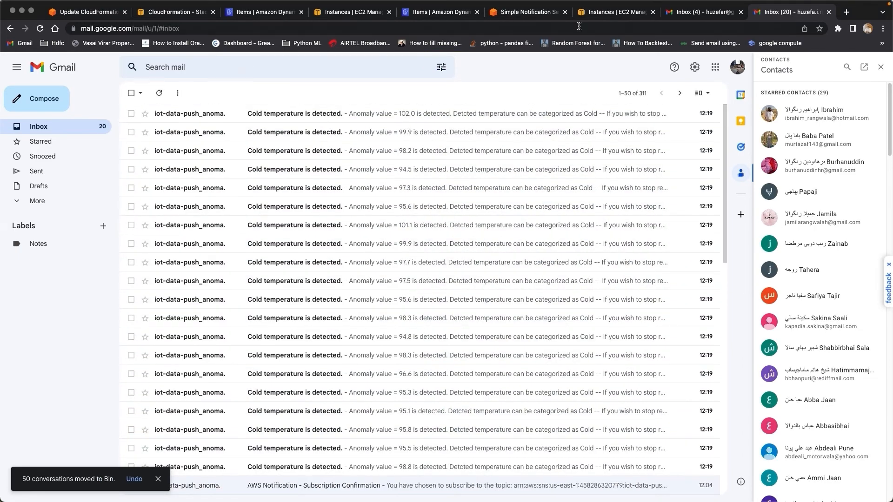
# Step: Return to CloudFormation and review the outputs of iot-data-prod-stack-instance, including the EC2 public IP and the resource ARNs
pyautogui.press('super+2')
pyautogui.click(406, 131)
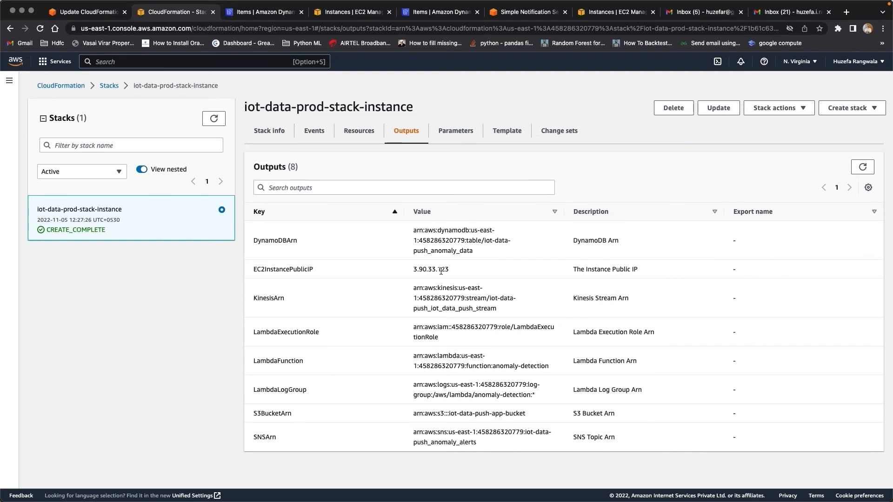
pyautogui.moveTo(413, 270); pyautogui.dragTo(454, 272)
pyautogui.moveTo(414, 229); pyautogui.dragTo(464, 251)
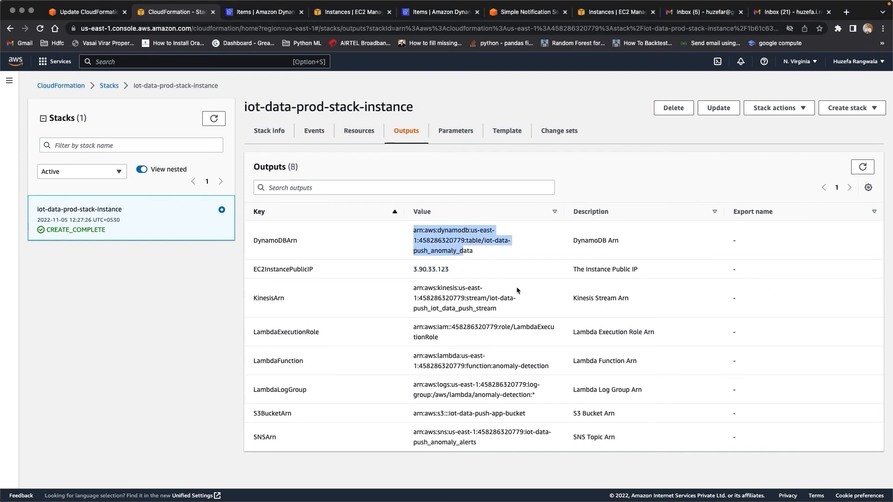
pyautogui.click(110, 5)
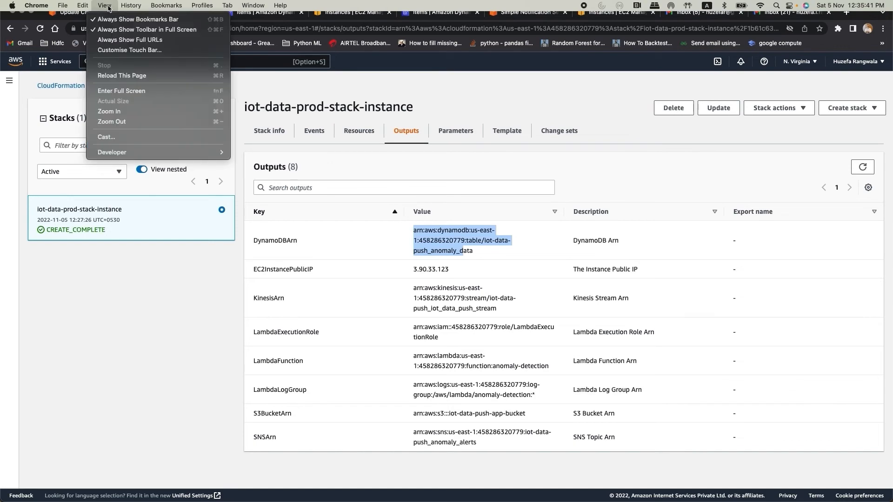
pyautogui.click(107, 131)
pyautogui.press('super+equal')
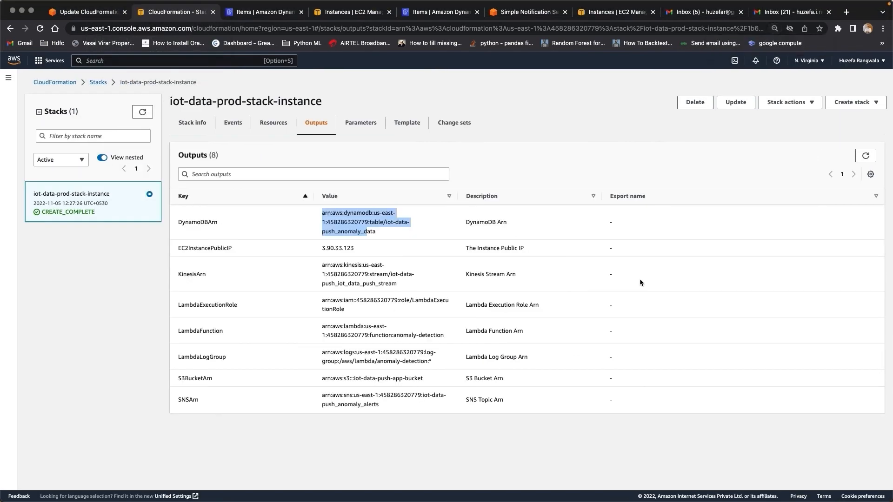
pyautogui.press('super+equal')
pyautogui.scroll(-2, 657, 251)
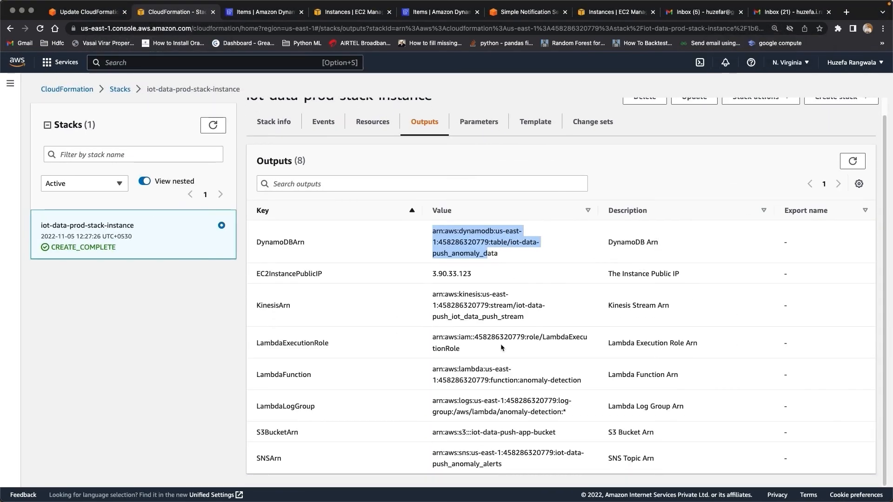
pyautogui.scroll(-1, 469, 381)
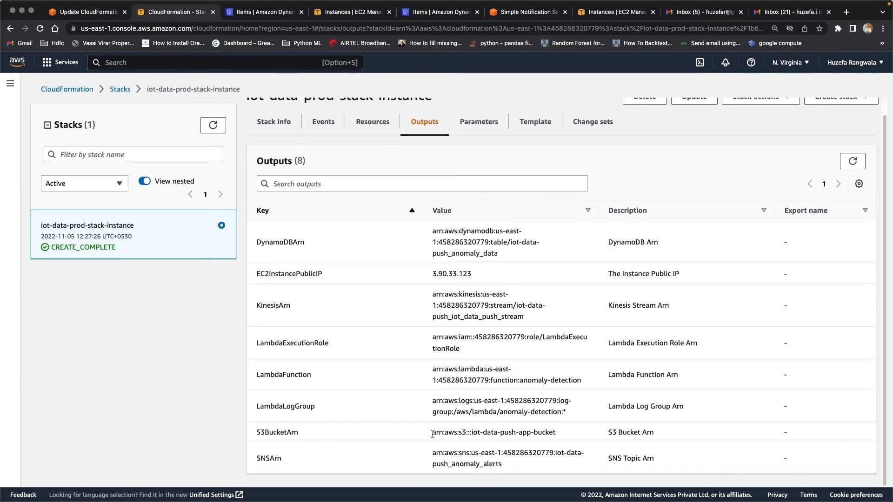
# Step: Review the log group and S3 bucket ARNs in the stack outputs and open the stack's resources
pyautogui.moveTo(436, 434); pyautogui.dragTo(440, 434)
pyautogui.moveTo(439, 402); pyautogui.dragTo(481, 402)
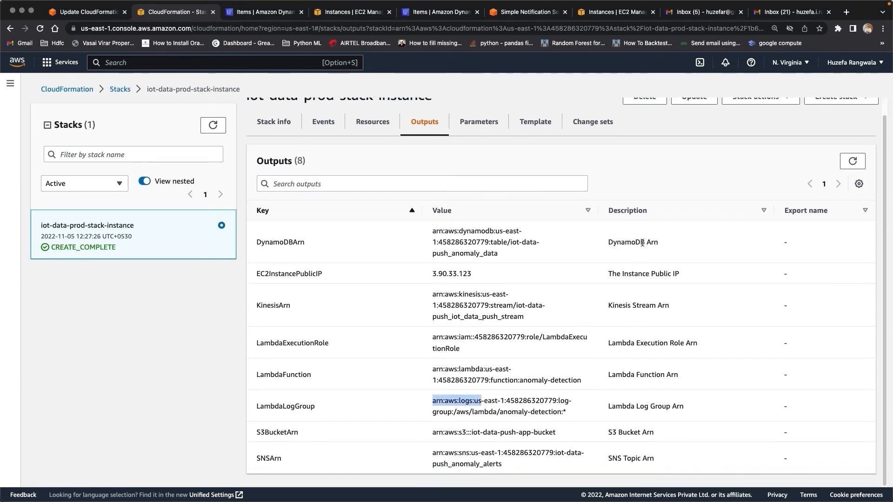
pyautogui.click(372, 121)
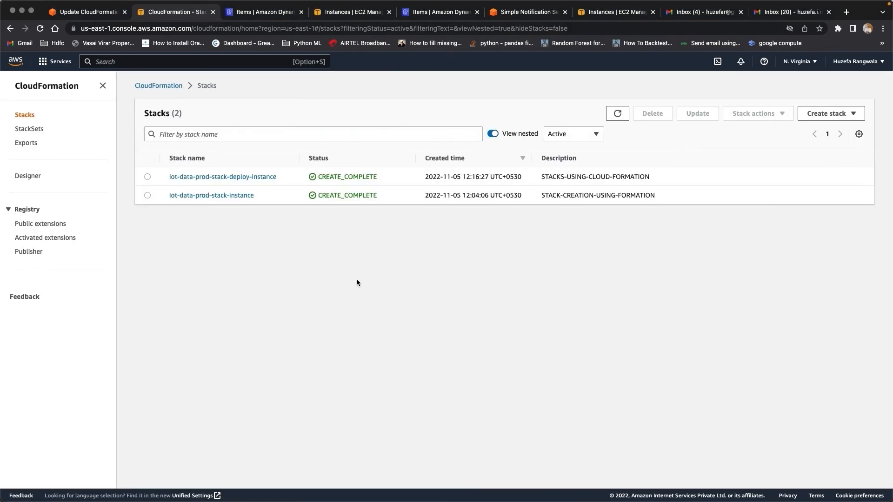
# Step: Delete the iot-data-prod-stack-deploy-instance stack and the iot-data-prod-stack-instance stack
pyautogui.click(147, 177)
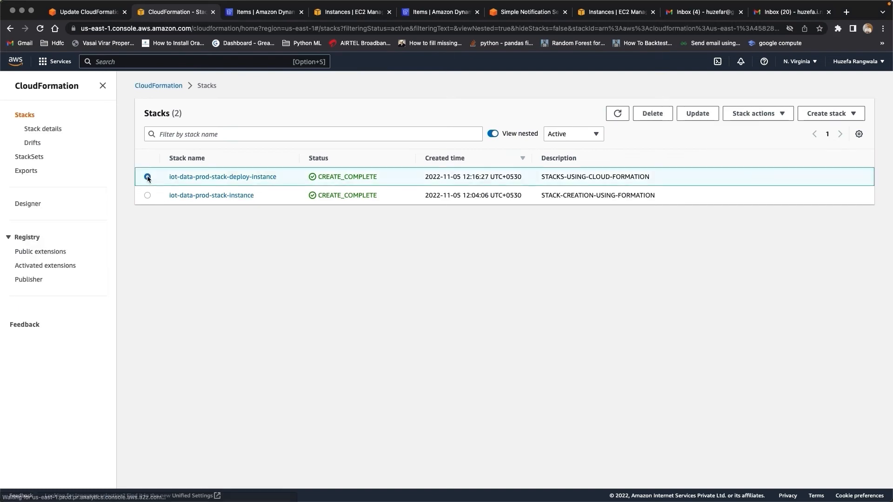
pyautogui.click(653, 113)
pyautogui.click(548, 313)
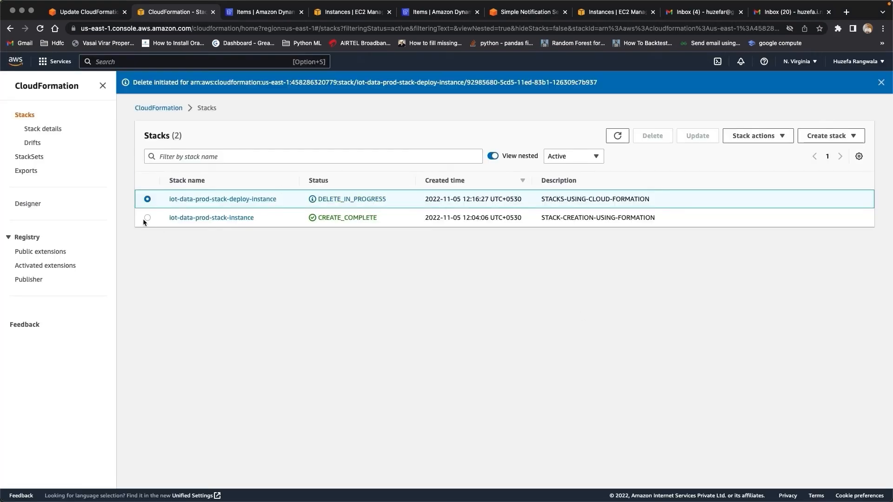
pyautogui.click(147, 218)
pyautogui.click(653, 136)
pyautogui.click(550, 314)
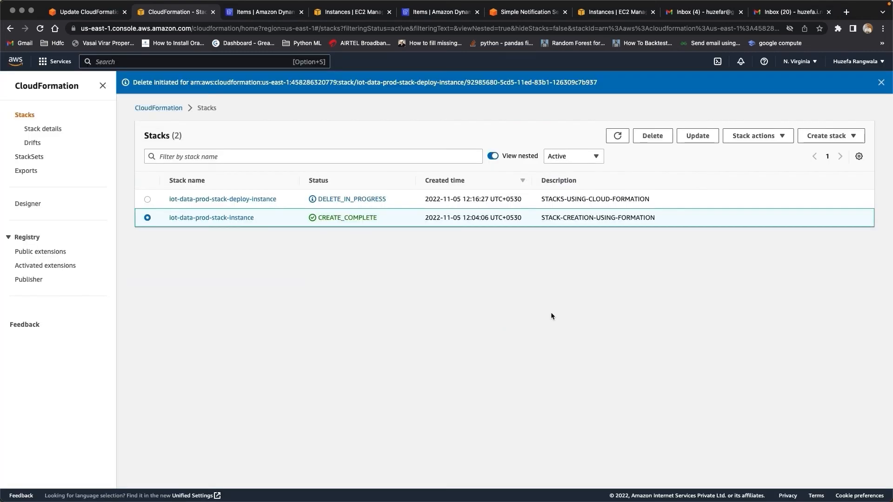
# Step: Open iot-data-prod-stack-instance, dismiss the deletion notices, and examine its overview, events and the deletion status of each resource
pyautogui.click(238, 241)
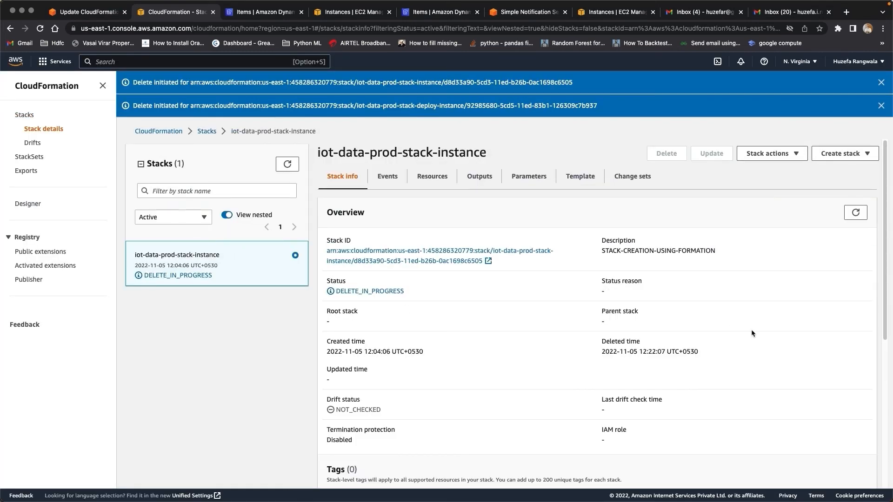
pyautogui.scroll(-2, 674, 331)
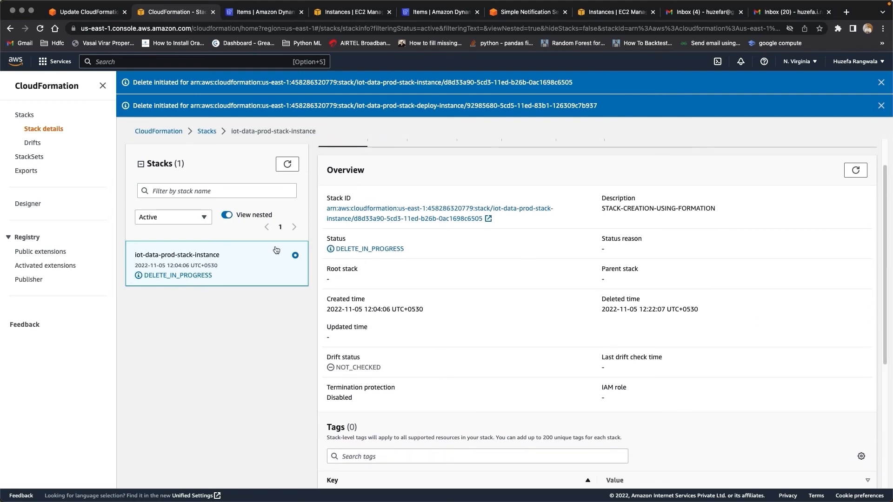
pyautogui.scroll(-4, 688, 341)
pyautogui.scroll(5, 688, 343)
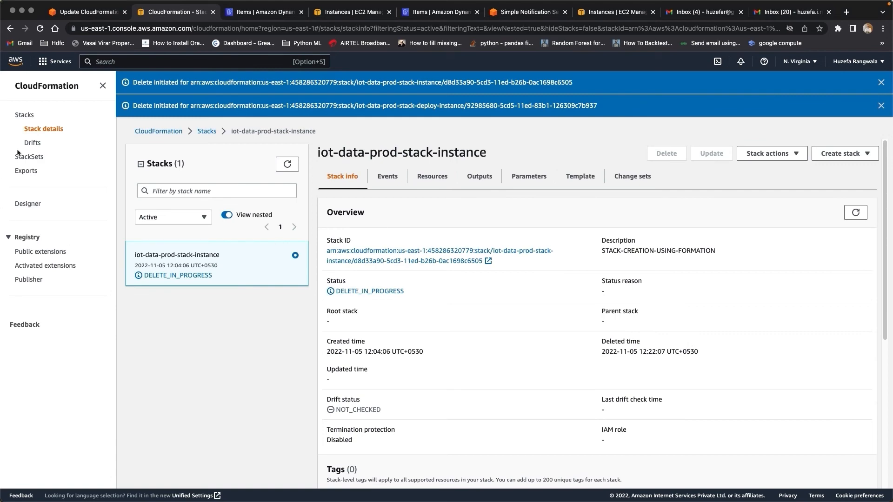
pyautogui.click(103, 85)
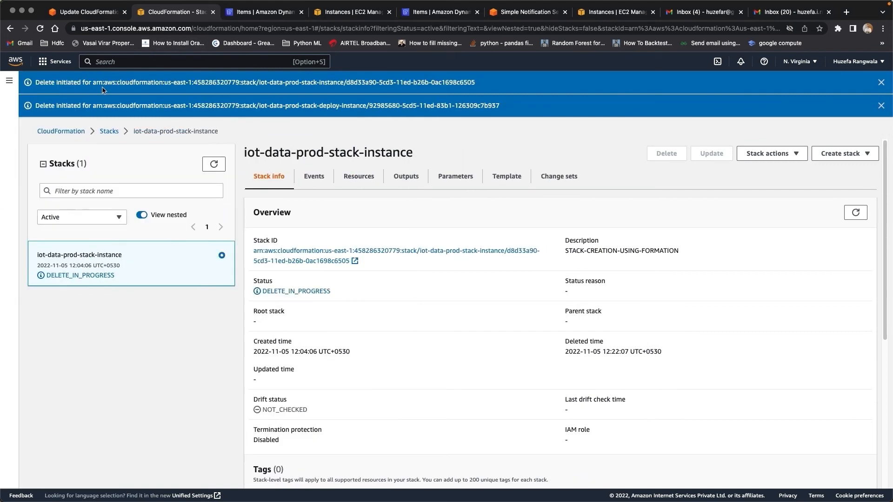
pyautogui.click(881, 83)
pyautogui.click(882, 83)
pyautogui.click(314, 133)
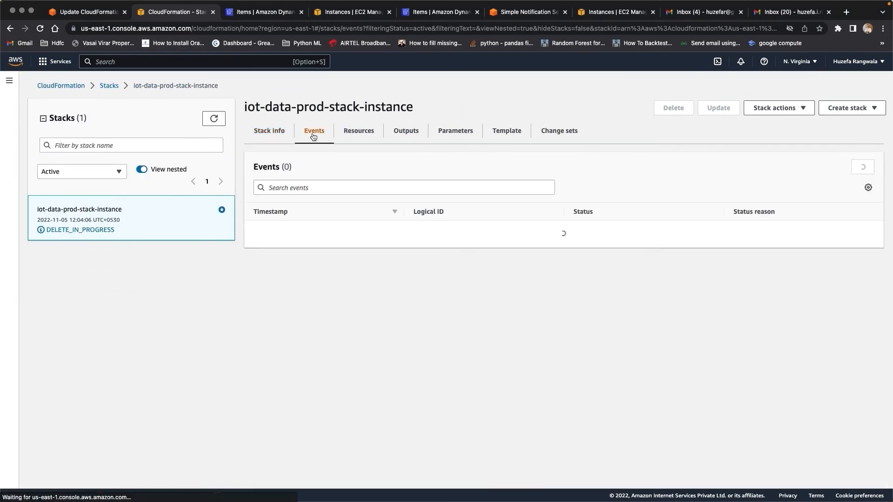
pyautogui.click(361, 132)
pyautogui.scroll(-3, 378, 437)
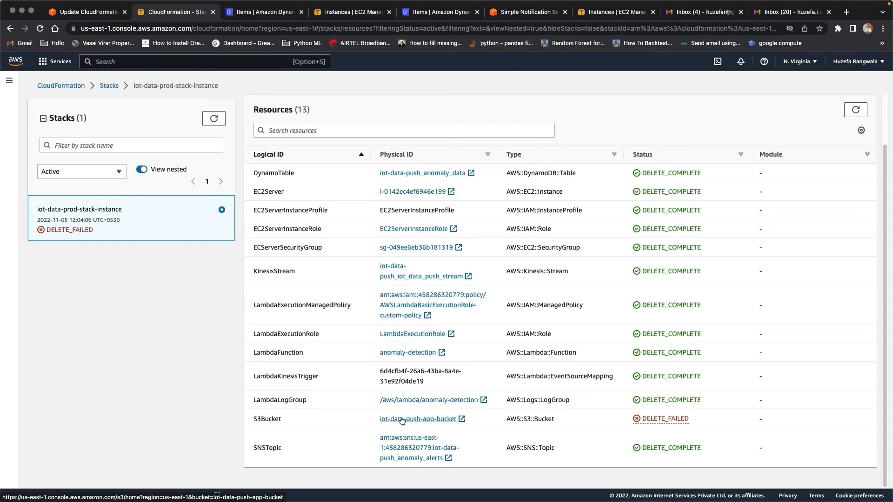
pyautogui.click(256, 11)
pyautogui.click(194, 12)
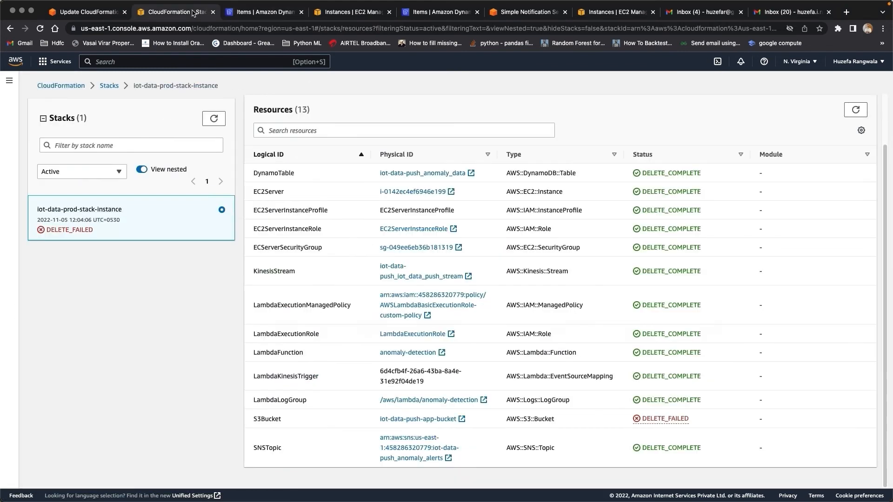
# Step: Open iot-data-push-app-bucket in S3 and empty it, confirming with "permanently delete"
pyautogui.click(411, 424)
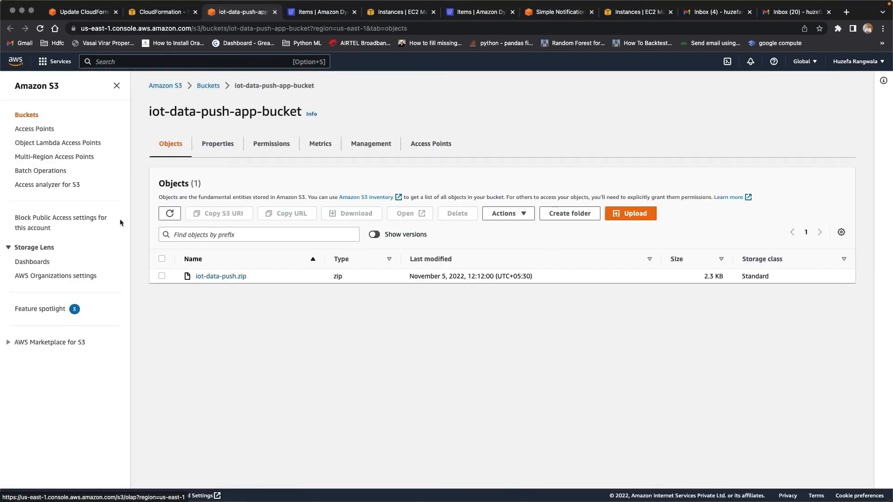
pyautogui.click(162, 275)
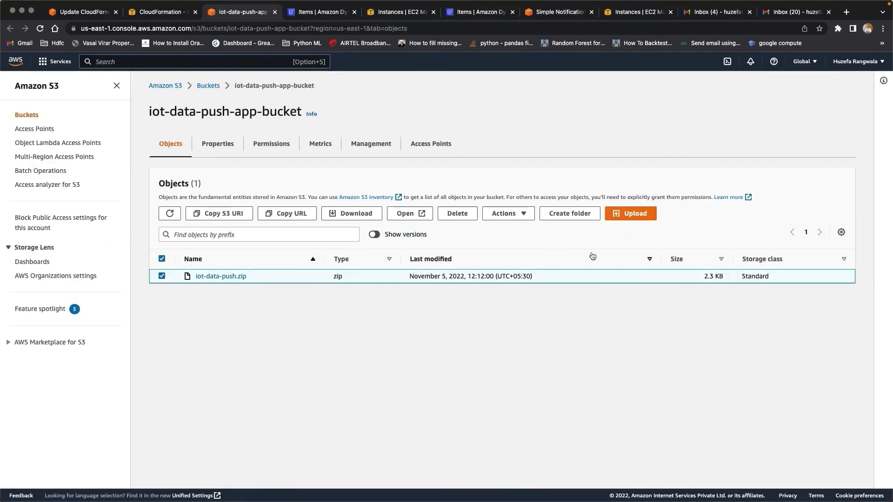
pyautogui.click(37, 116)
pyautogui.click(161, 250)
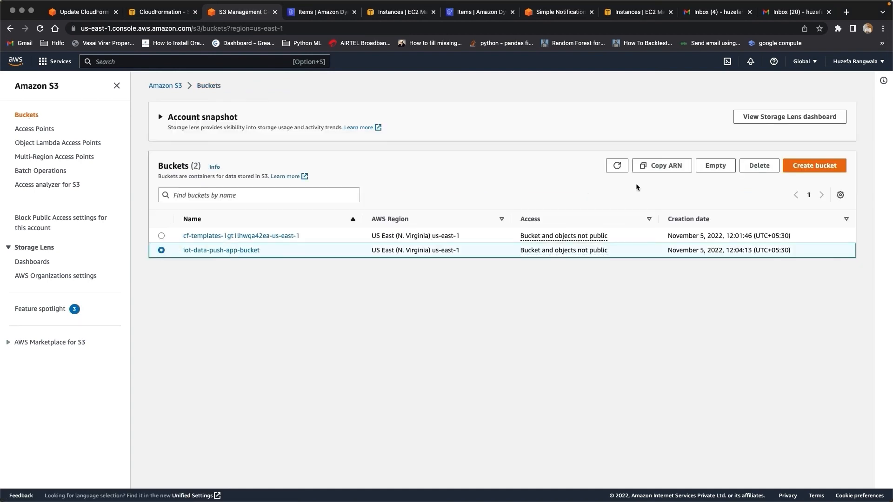
pyautogui.click(707, 168)
pyautogui.click(170, 306)
pyautogui.write('p')
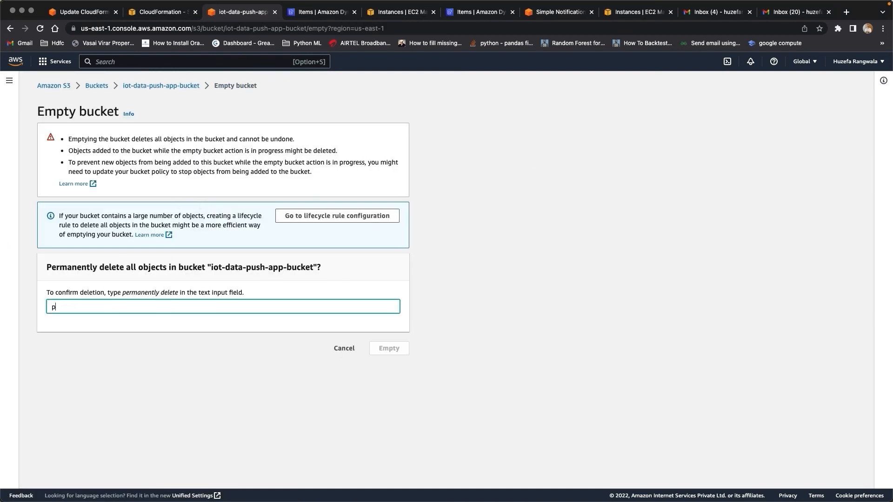
pyautogui.write('ermanently delete')
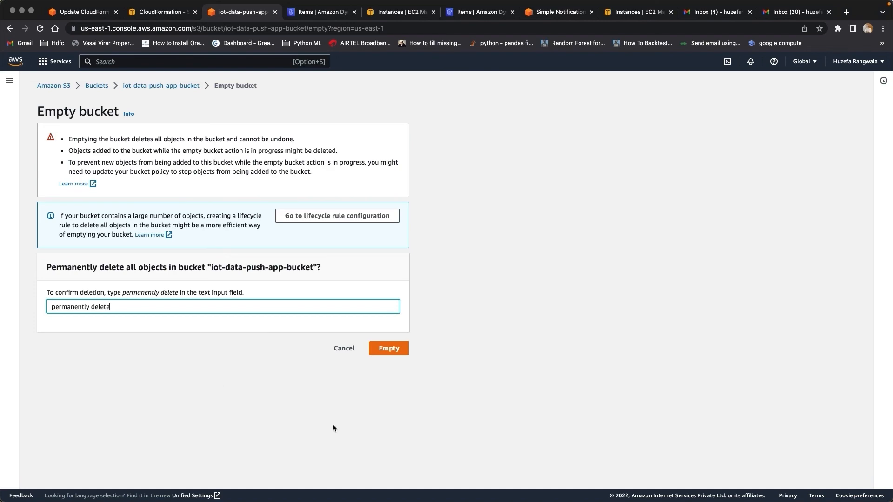
pyautogui.click(392, 349)
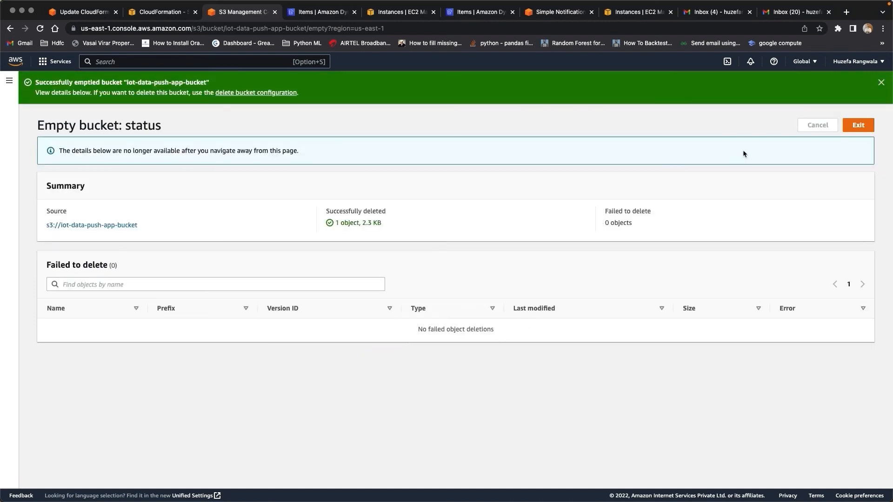
pyautogui.click(858, 124)
# Step: Delete the bucket iot-data-push-app-bucket, confirming with its name
pyautogui.click(161, 251)
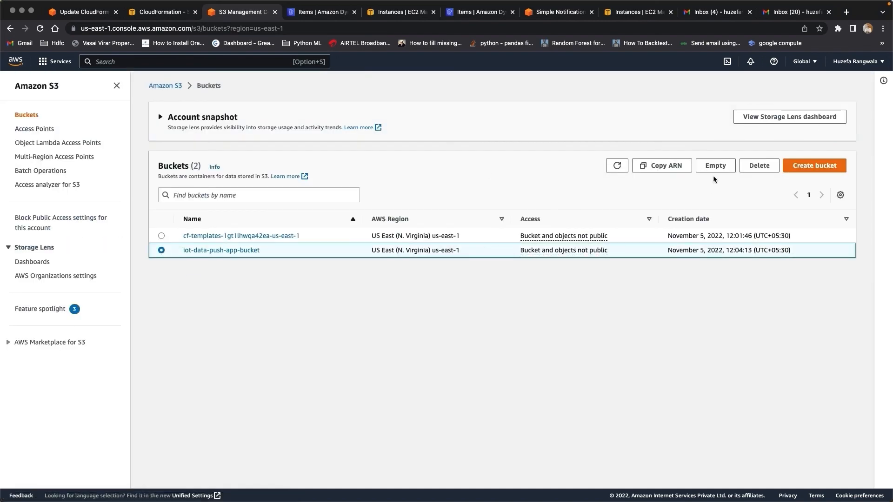
pyautogui.click(760, 167)
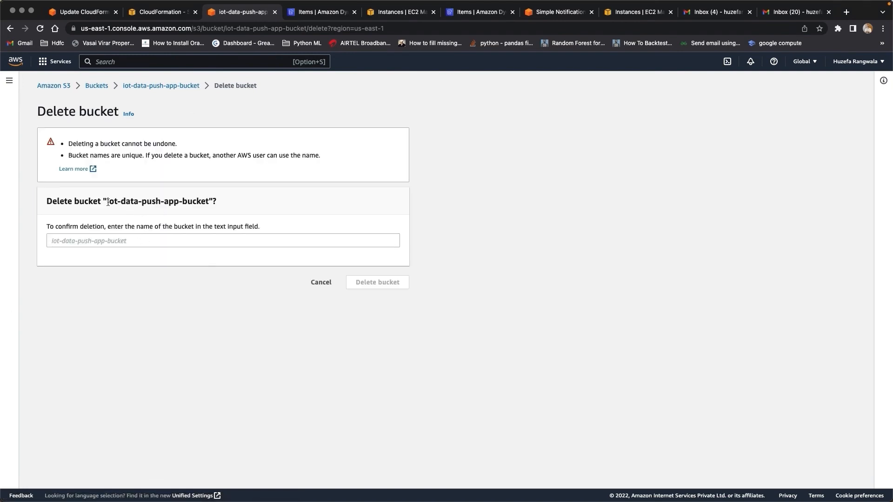
pyautogui.moveTo(107, 201); pyautogui.dragTo(202, 245)
pyautogui.click(378, 283)
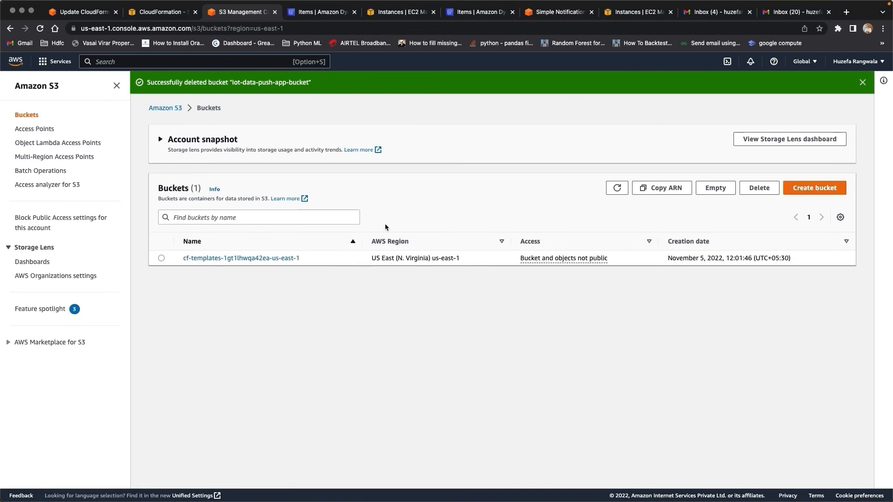
# Step: Return to CloudFormation, delete iot-data-prod-stack-instance again with S3Bucket marked as a resource to retain, and dismiss the notice
pyautogui.click(182, 12)
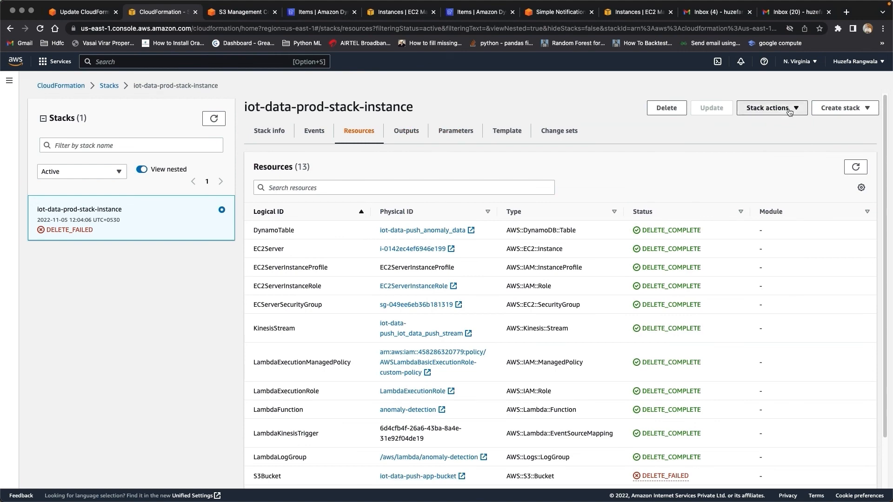
pyautogui.click(770, 108)
pyautogui.click(817, 123)
pyautogui.click(668, 113)
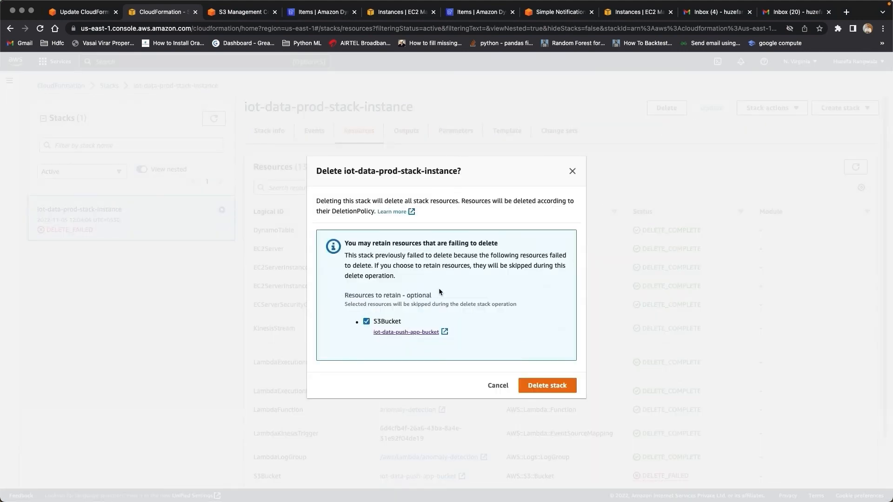
pyautogui.click(549, 386)
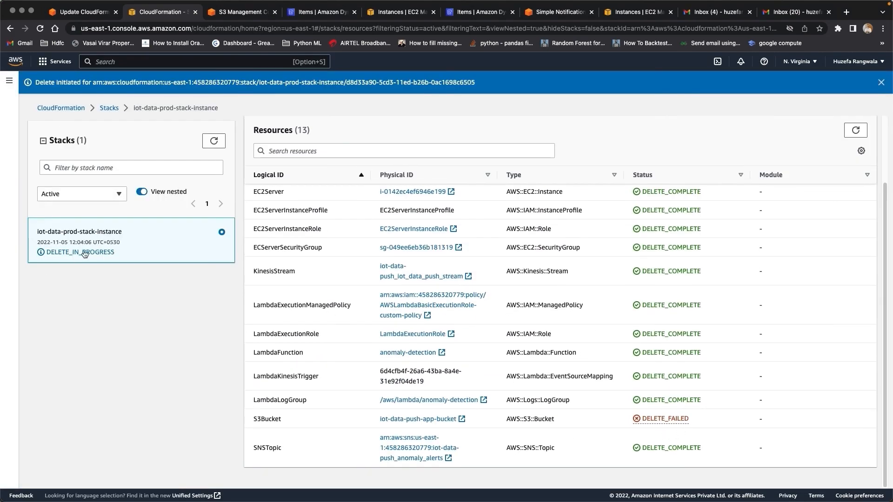
pyautogui.scroll(3, 339, 115)
pyautogui.click(881, 82)
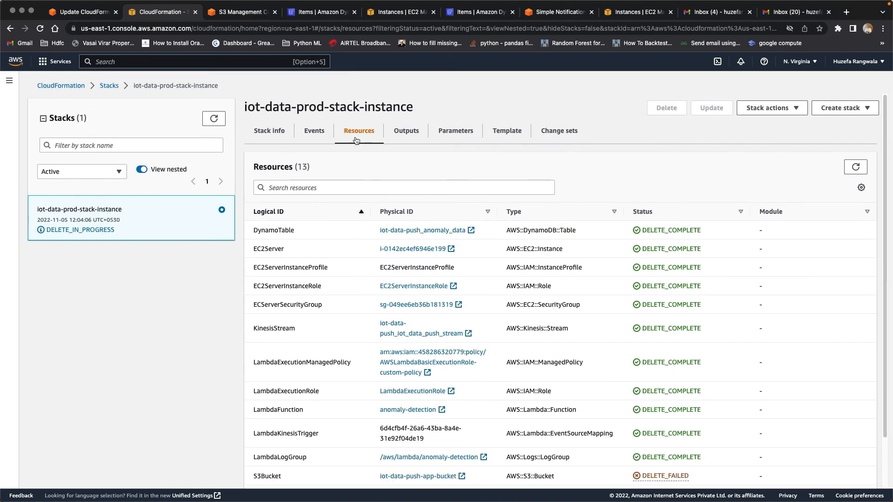
# Step: Check the deleted stack's events and resource statuses, and view the list of active stacks
pyautogui.click(314, 132)
pyautogui.click(365, 133)
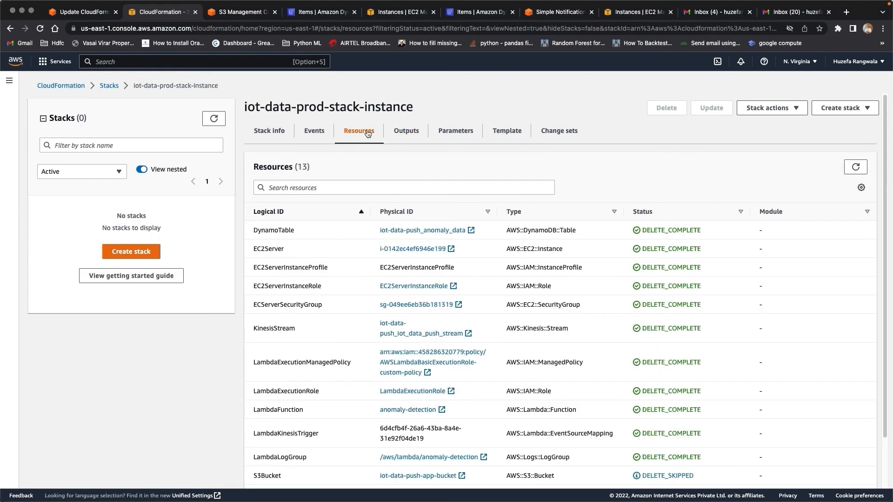
pyautogui.click(61, 85)
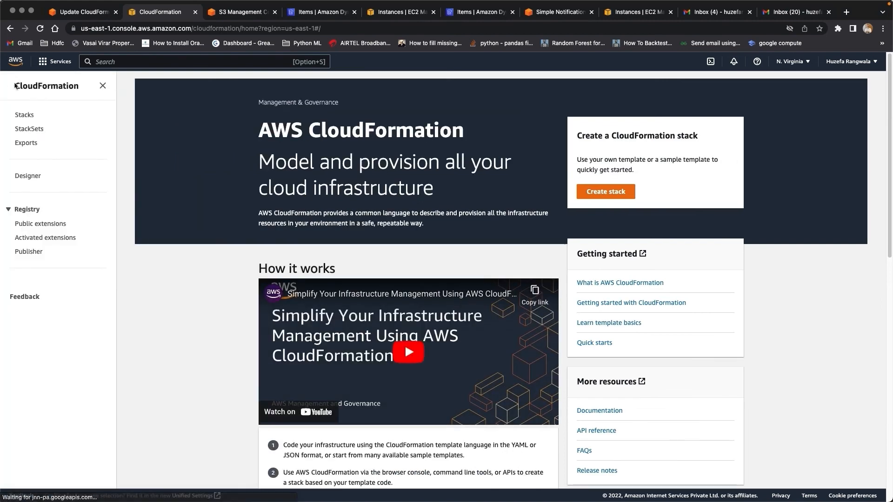
pyautogui.click(27, 116)
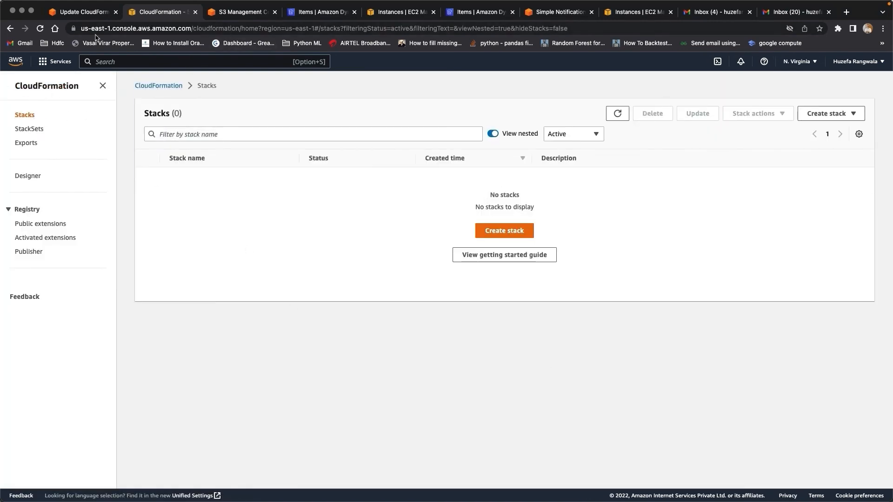
# Step: Go to EC2 and check the state of the listed instances
pyautogui.click(55, 61)
pyautogui.click(215, 201)
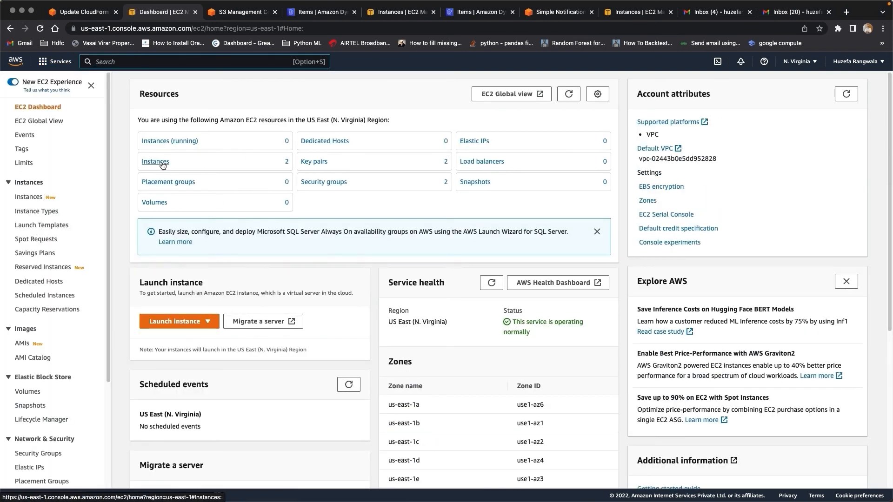
pyautogui.click(191, 166)
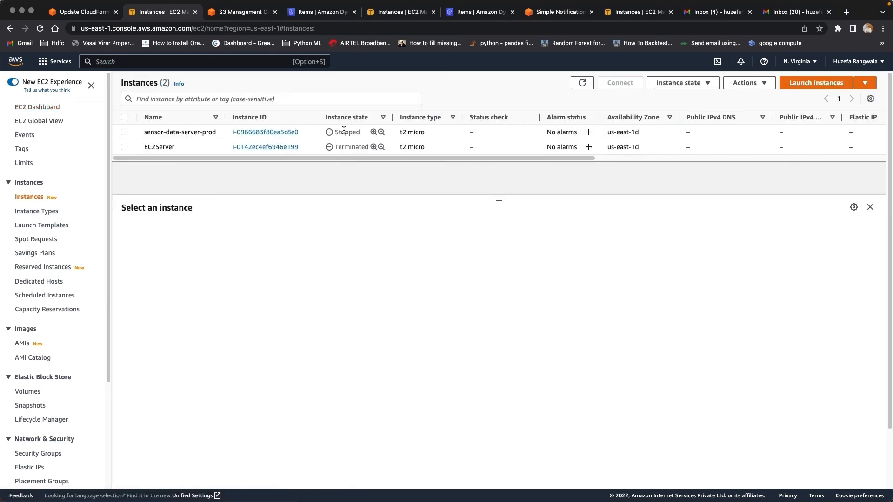
# Step: Go to DynamoDB and check the list of tables for leftovers from the deleted stack
pyautogui.click(56, 62)
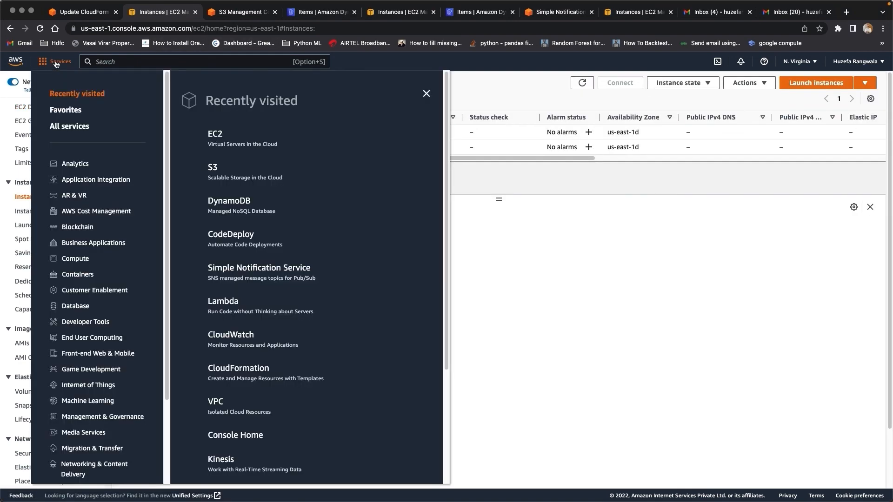
pyautogui.click(219, 201)
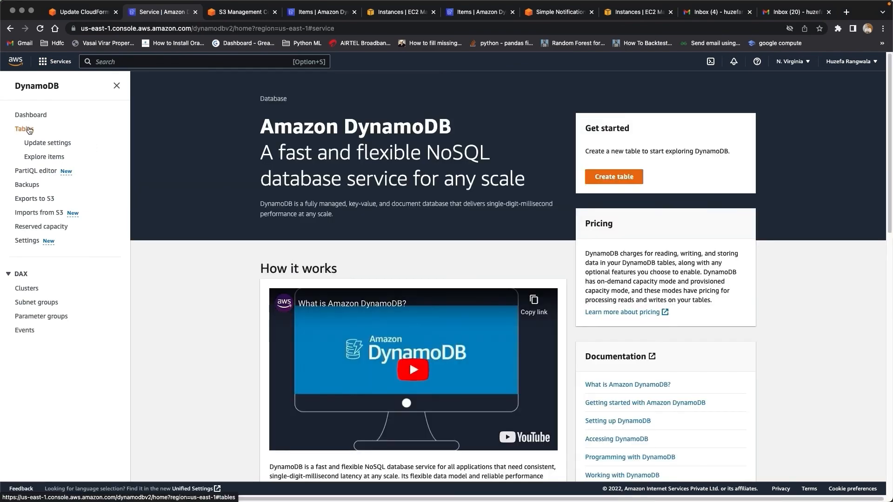
pyautogui.click(29, 130)
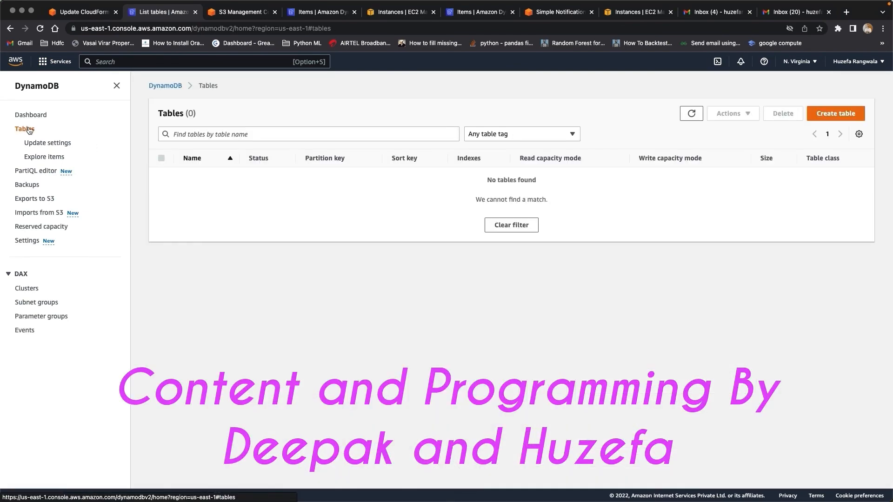